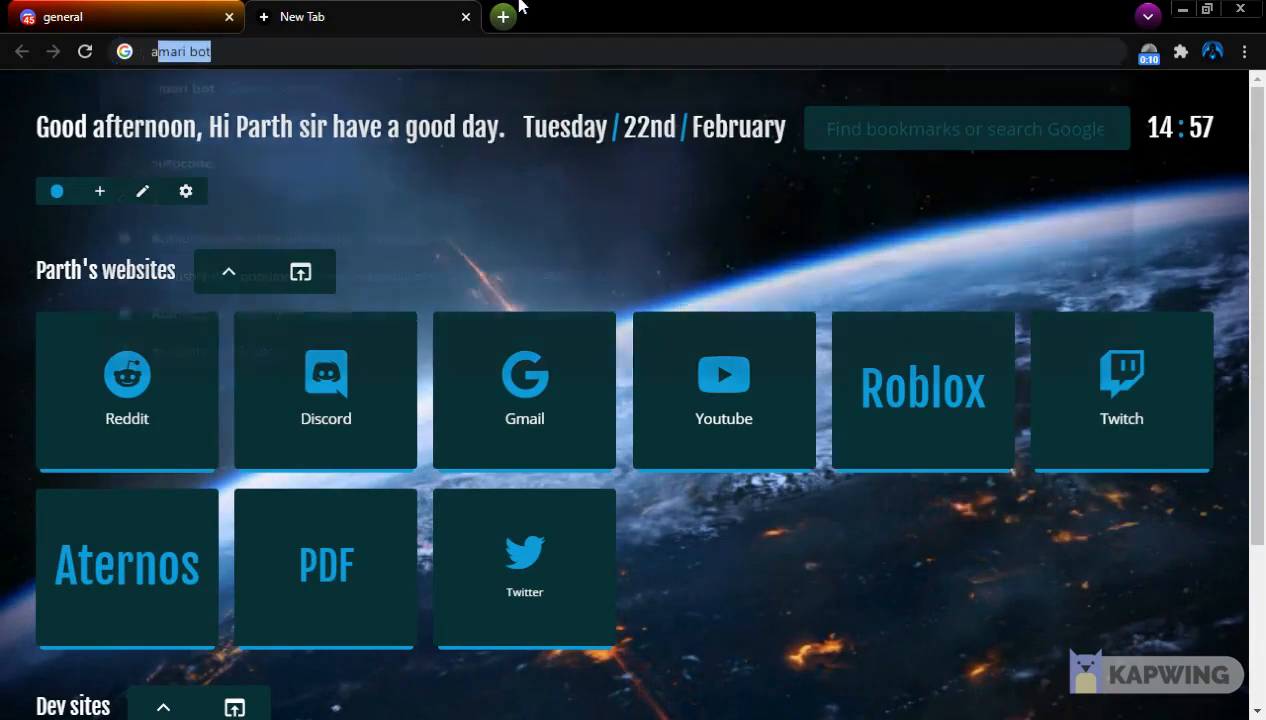
# Search Google for amari bot and open the AmariBot website
pyautogui.write('ot')
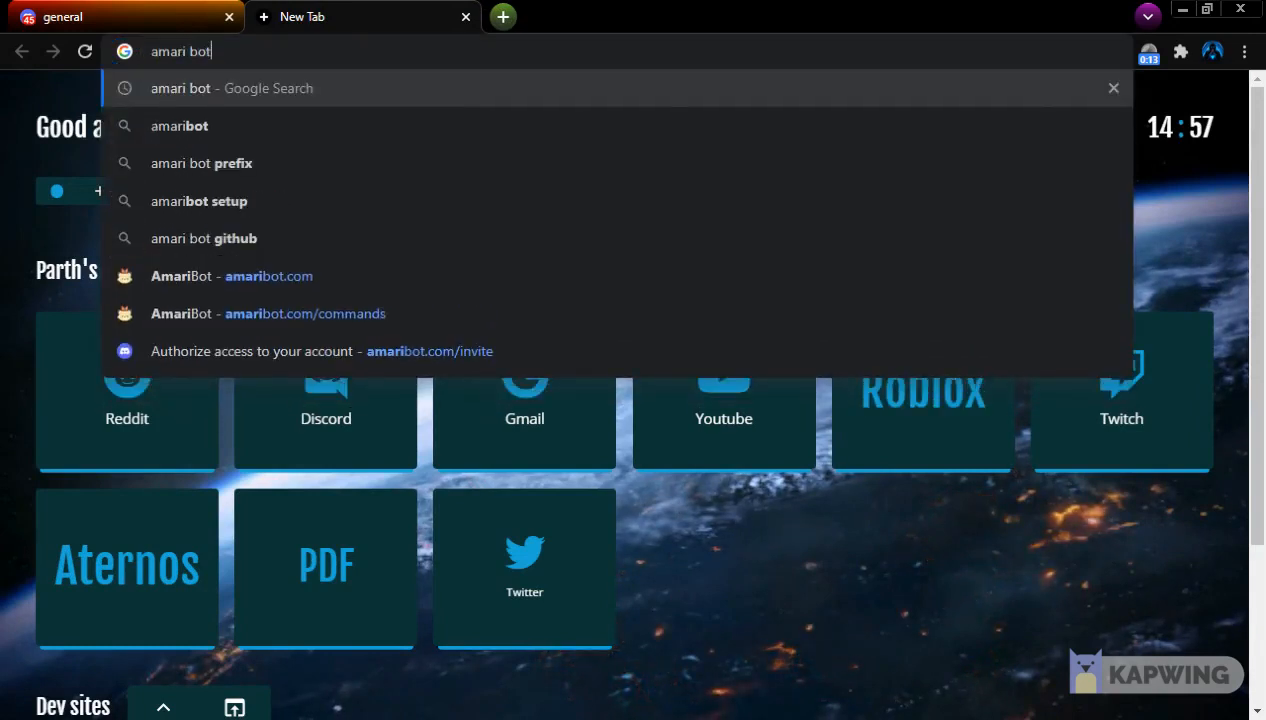
pyautogui.press('Return')
pyautogui.click(172, 7)
pyautogui.click(345, 17)
pyautogui.click(150, 366)
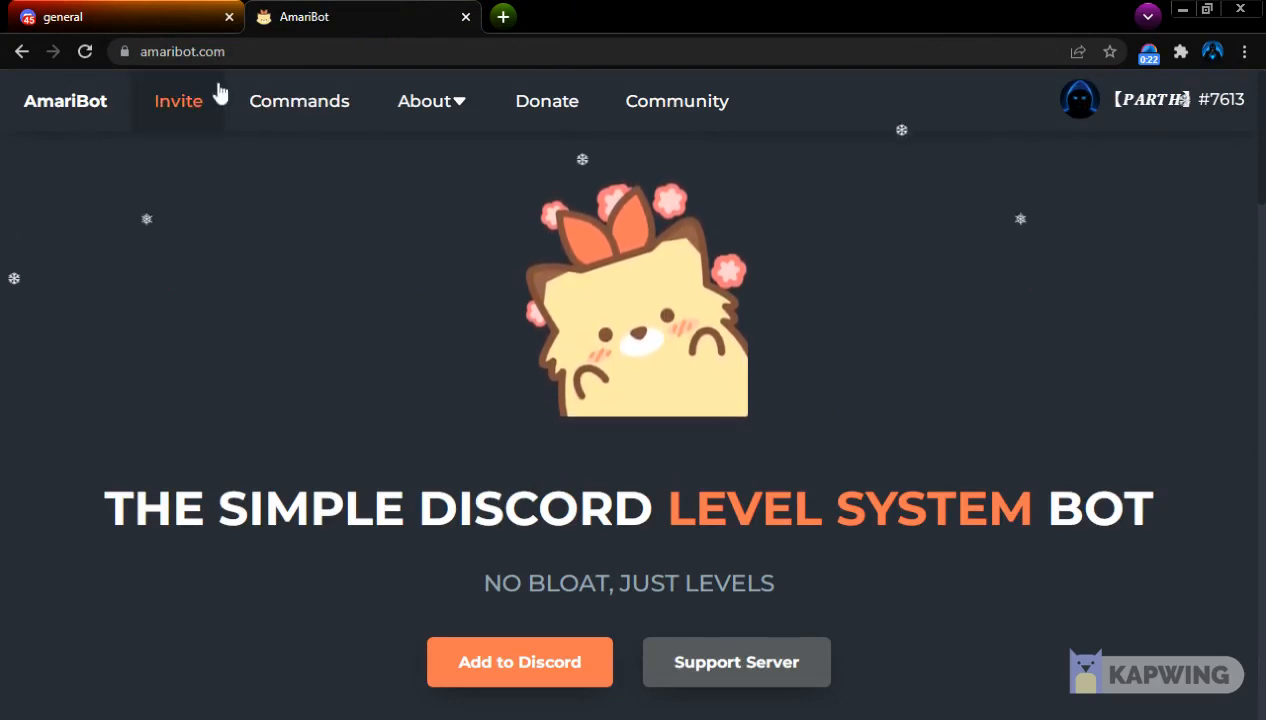
# Open AmariBot's invite page and choose Test server as the server to add it to
pyautogui.click(189, 99)
pyautogui.click(118, 8)
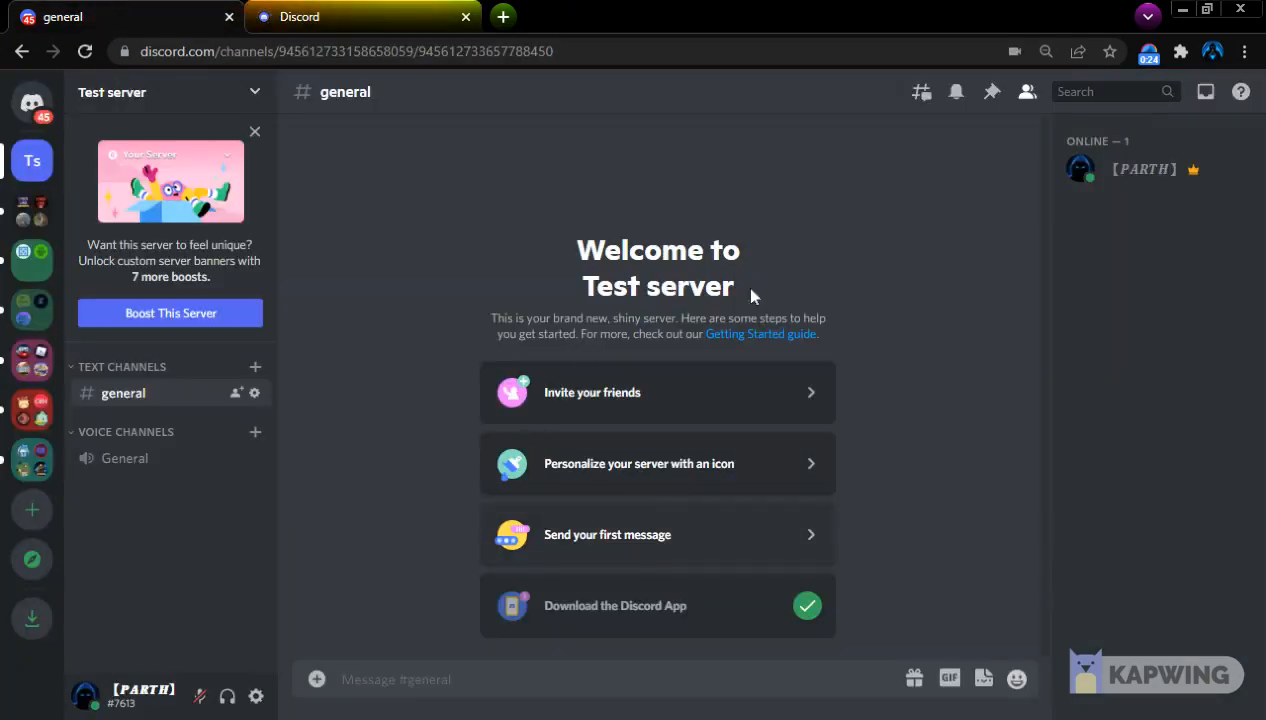
pyautogui.click(440, 16)
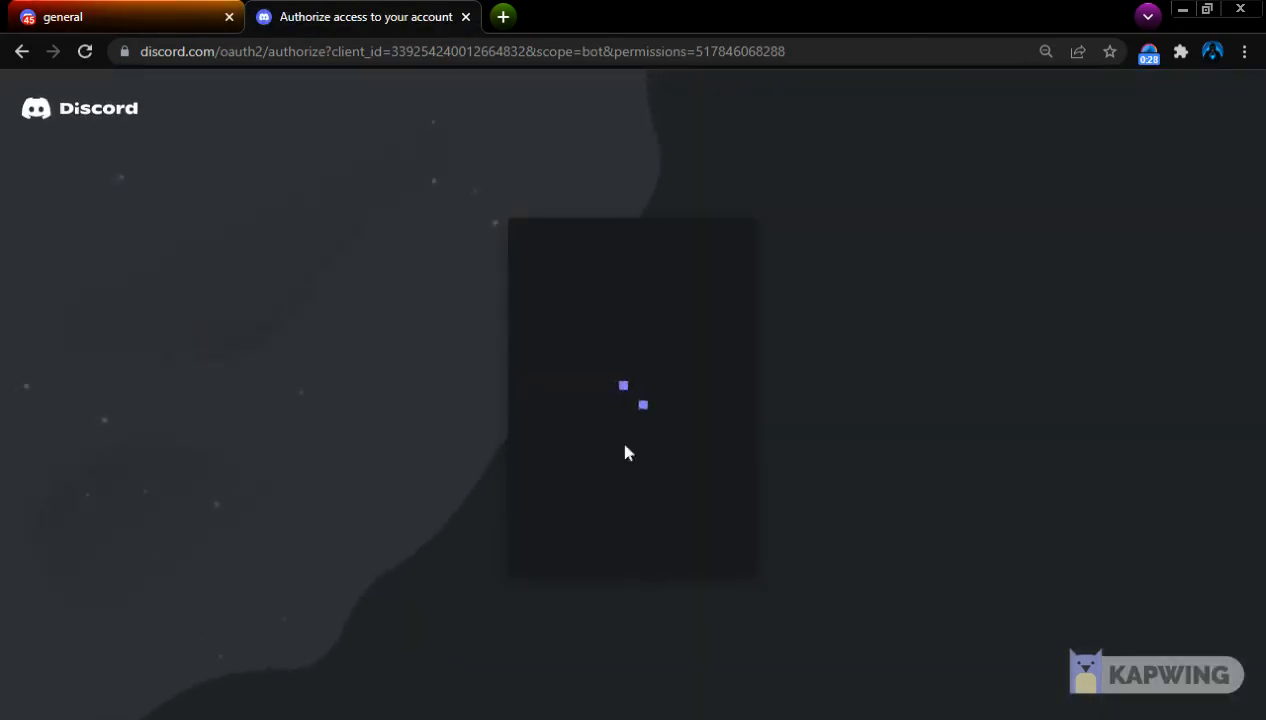
pyautogui.click(690, 474)
pyautogui.scroll(-2, 585, 665)
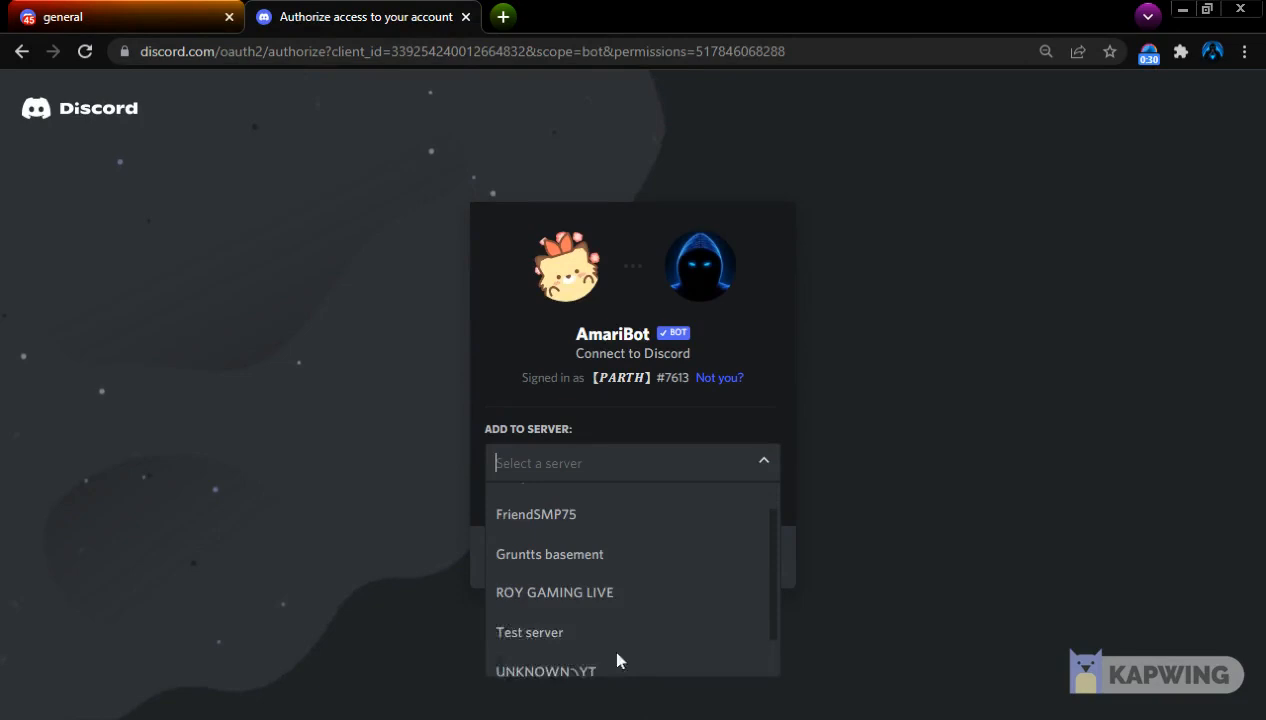
pyautogui.click(583, 619)
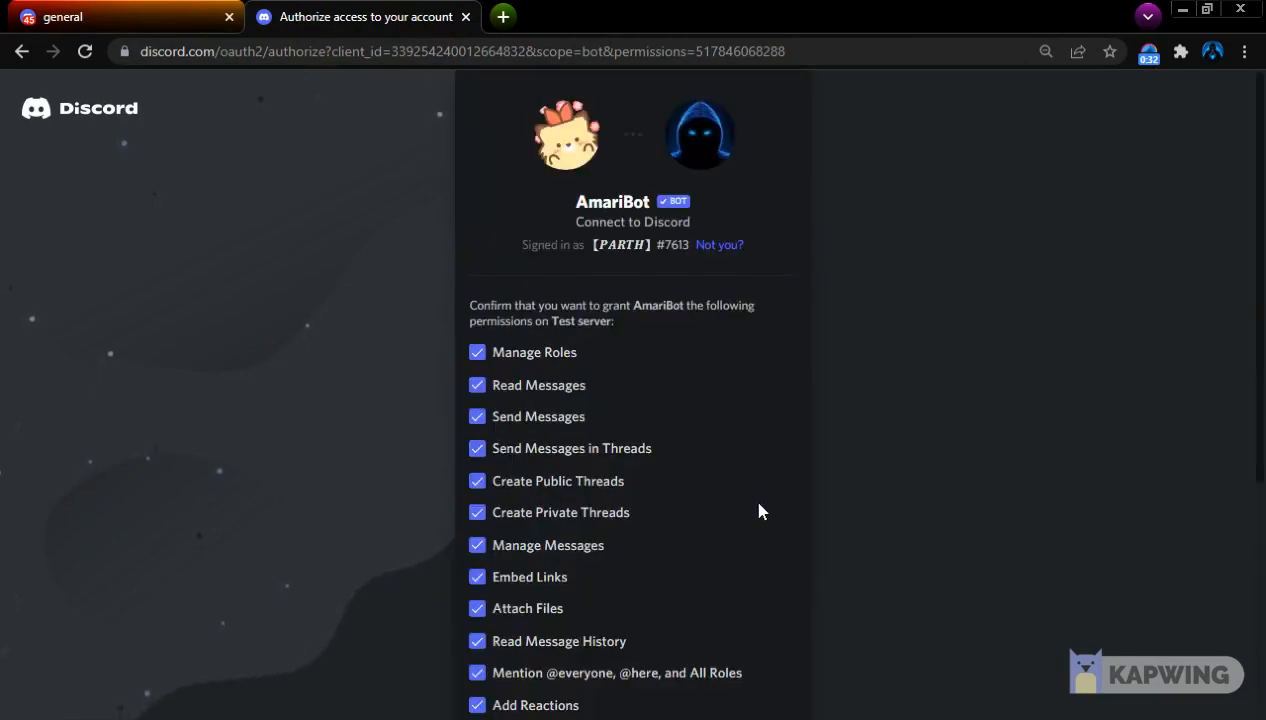
# Authorize AmariBot with all requested permissions on Test server and start the human verification
pyautogui.scroll(-4, 757, 515)
pyautogui.click(783, 681)
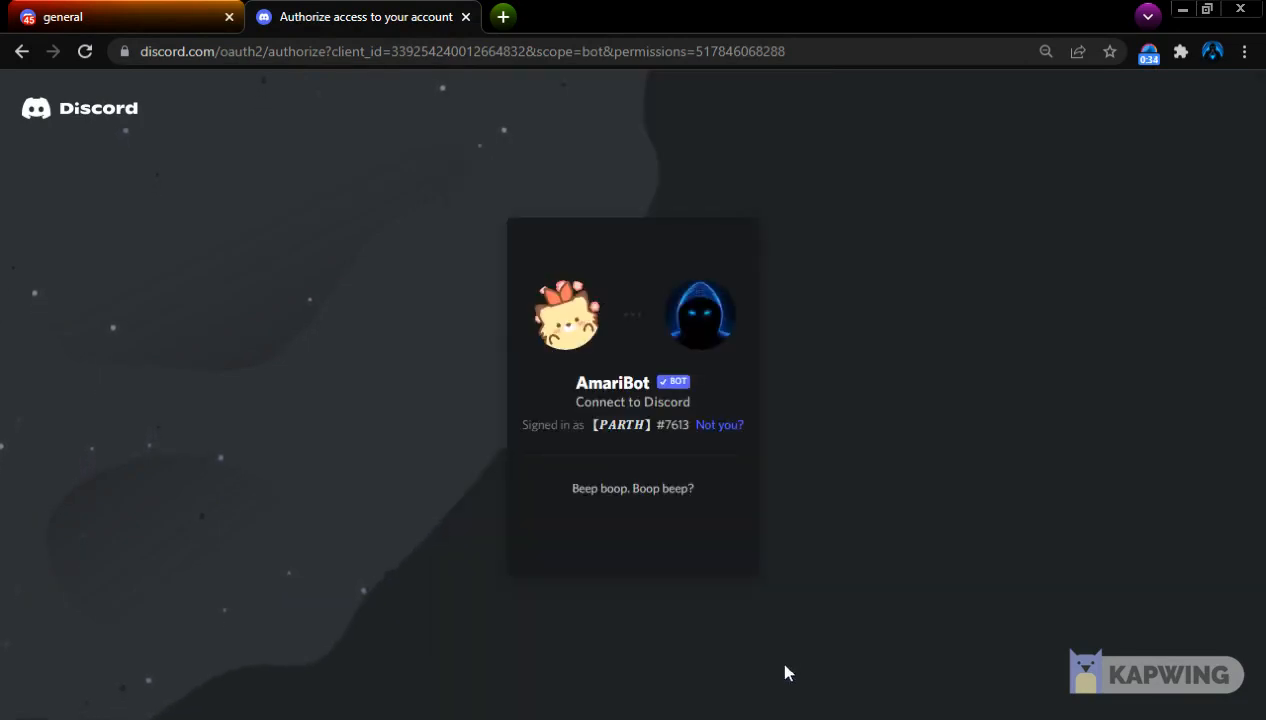
pyautogui.click(680, 515)
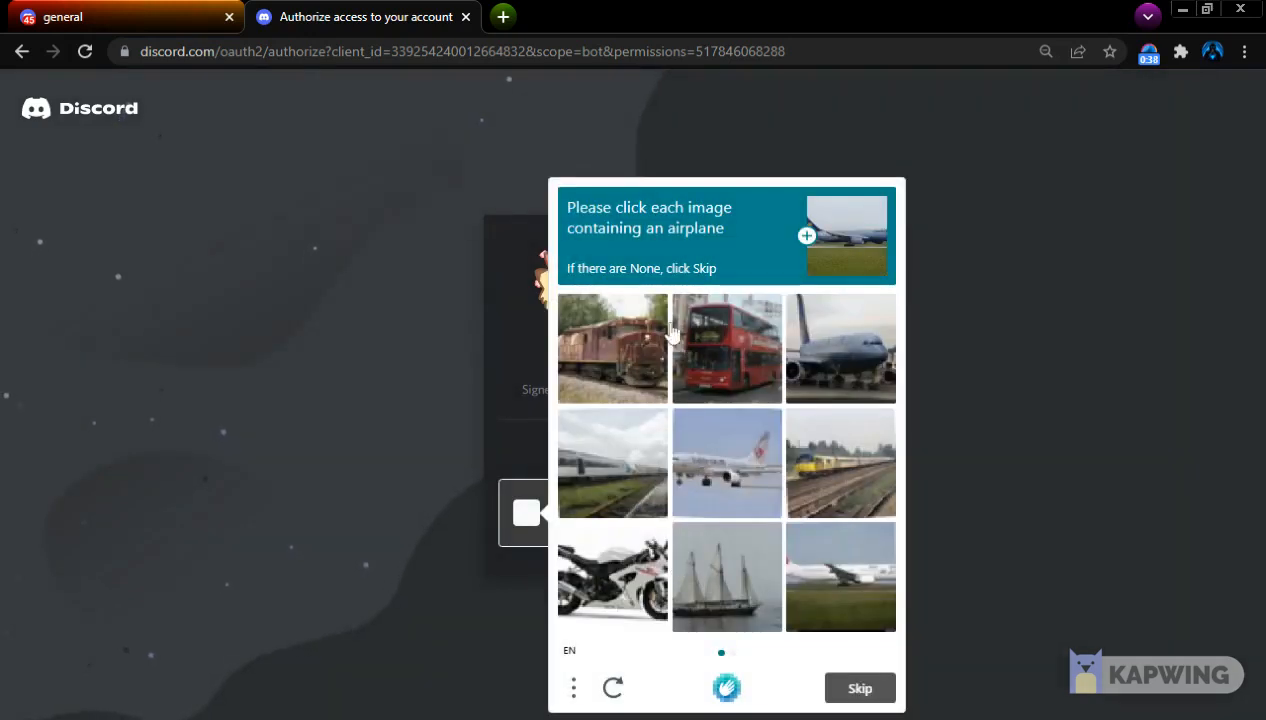
# Complete the image verification by selecting every airplane picture in both rounds and submitting the answer
pyautogui.click(846, 352)
pyautogui.click(836, 599)
pyautogui.click(722, 475)
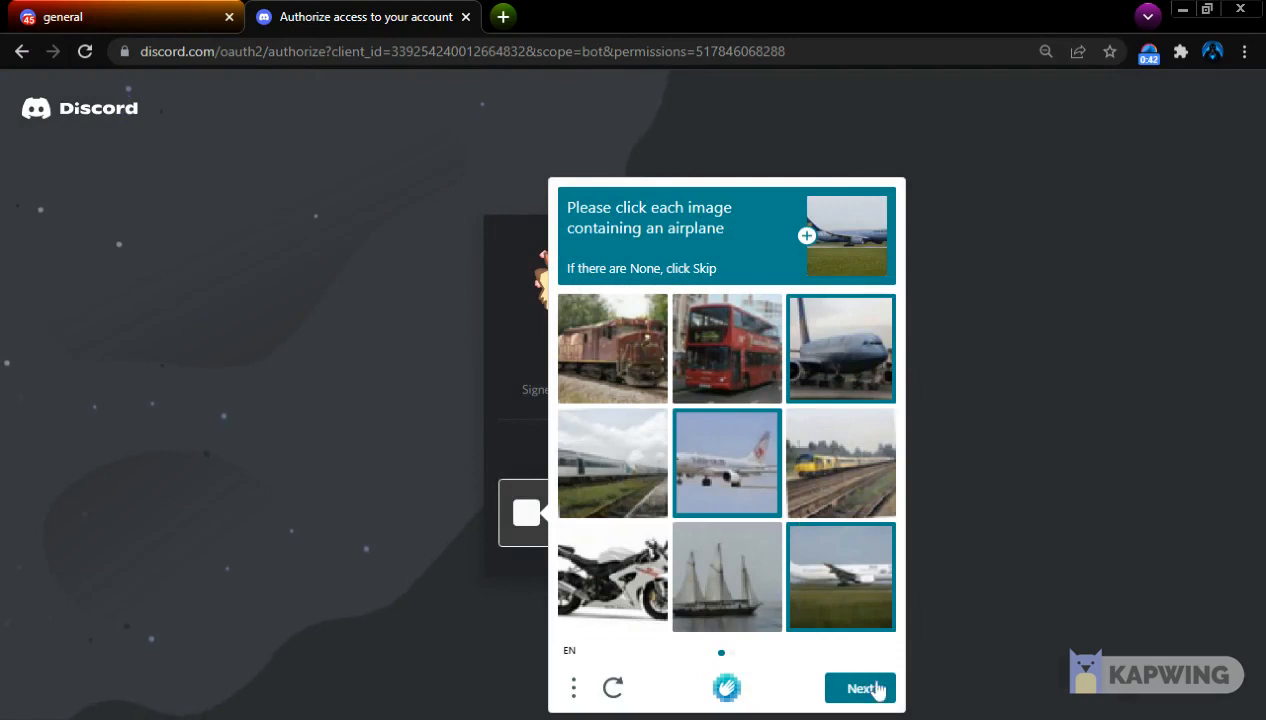
pyautogui.click(866, 688)
pyautogui.click(846, 582)
pyautogui.click(846, 427)
pyautogui.click(852, 386)
pyautogui.click(740, 354)
pyautogui.click(737, 472)
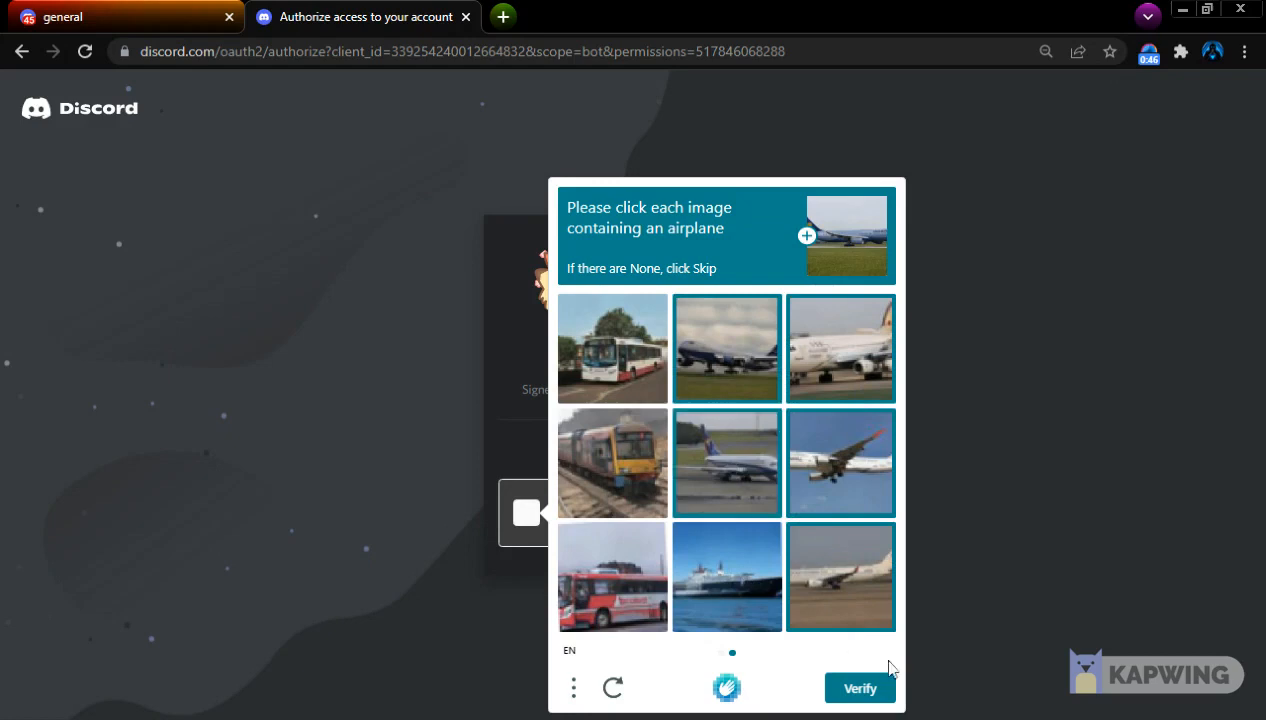
pyautogui.click(878, 690)
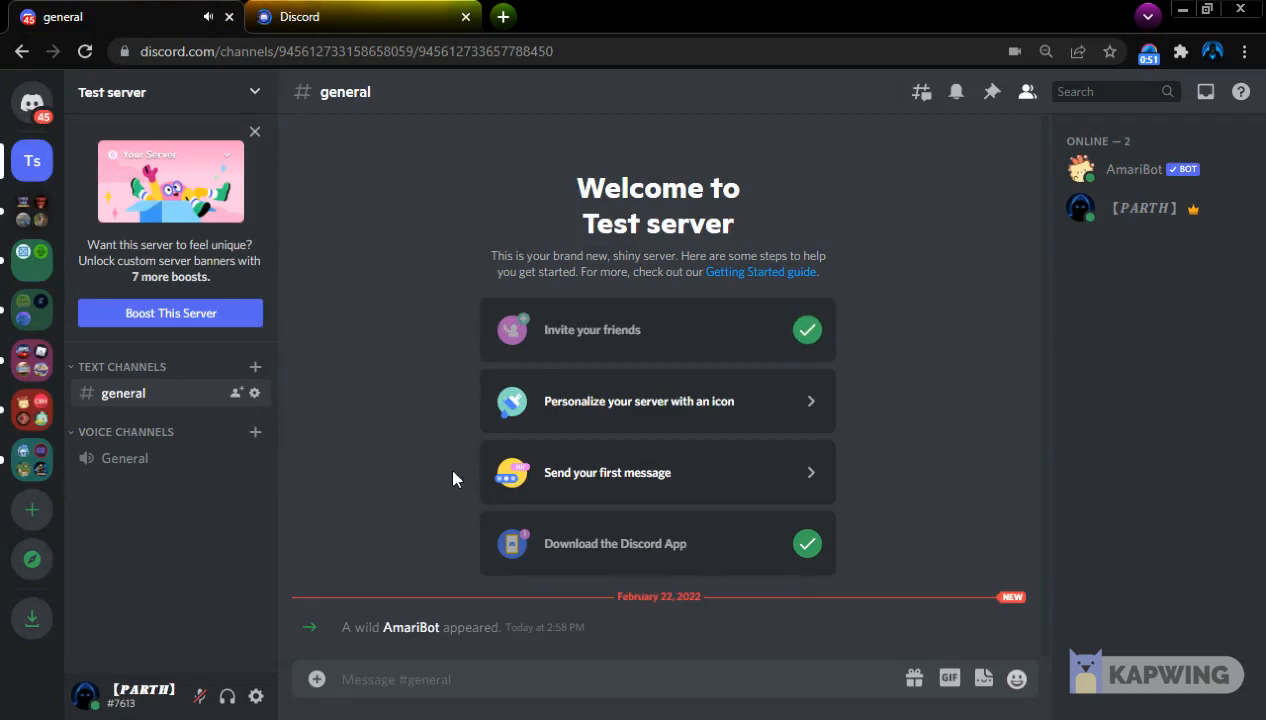
# Send :?prefix ?? in the general channel to set AmariBot's prefix to ??, and clear its direct message notification
pyautogui.click(397, 638)
pyautogui.click(397, 643)
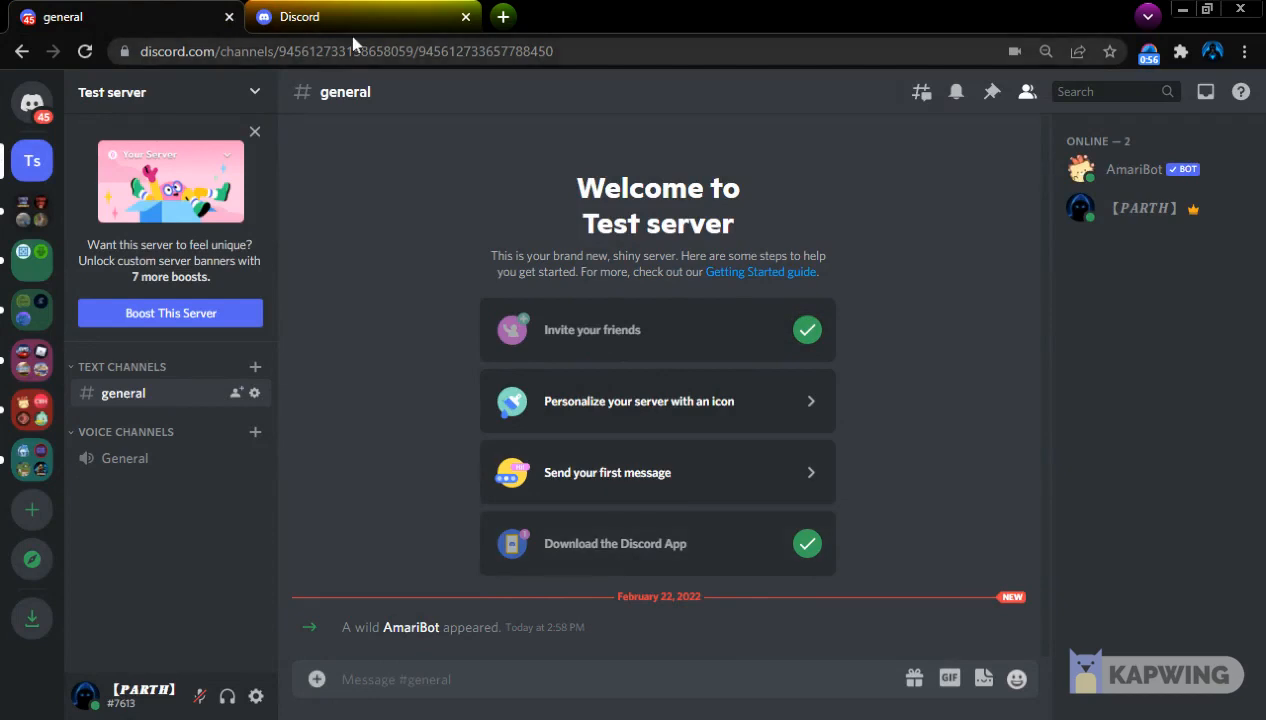
pyautogui.write(':')
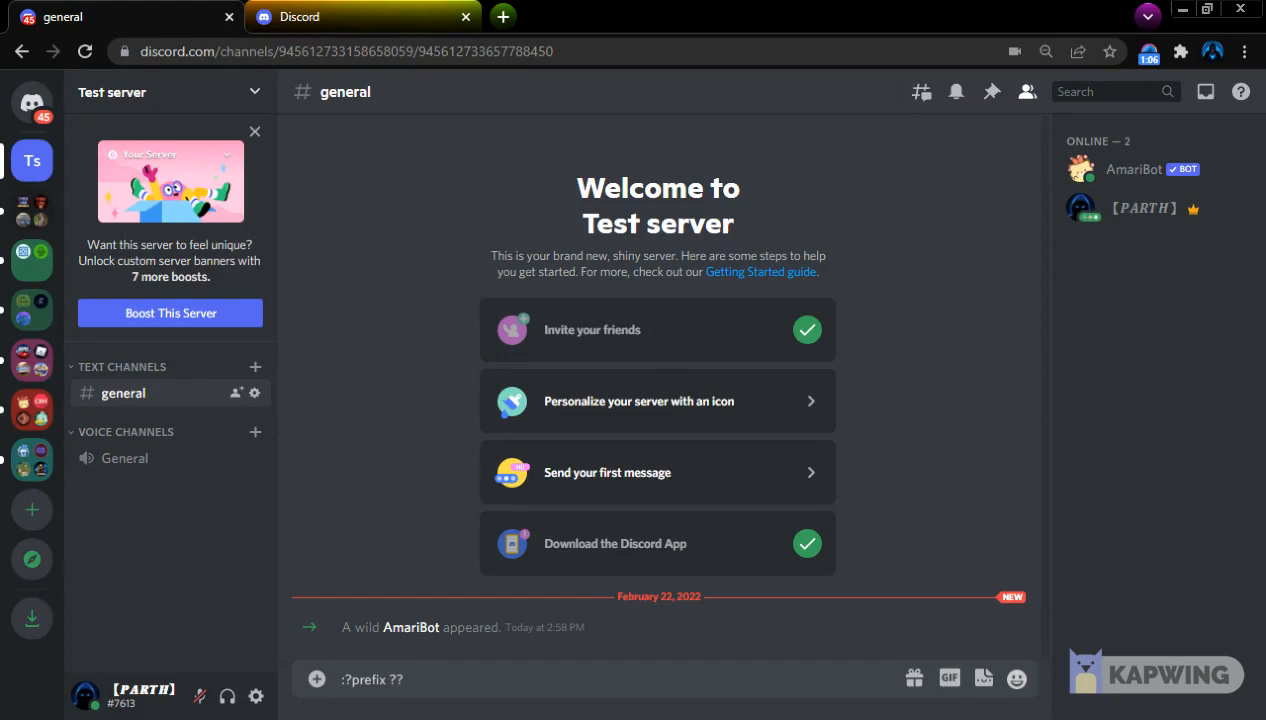
pyautogui.press('Return')
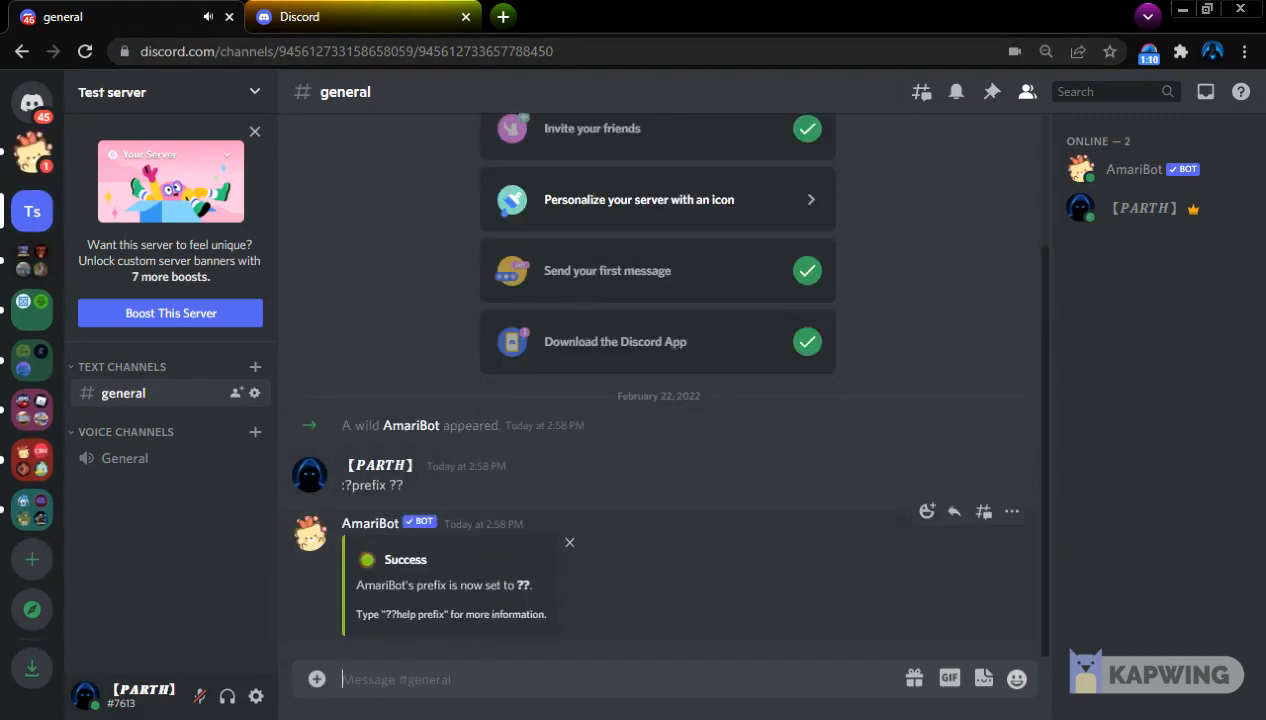
pyautogui.rightClick(33, 150)
pyautogui.click(76, 163)
# Send the ??help and ??announce commands in the general channel to list AmariBot's commands and announcement options
pyautogui.write('??help')
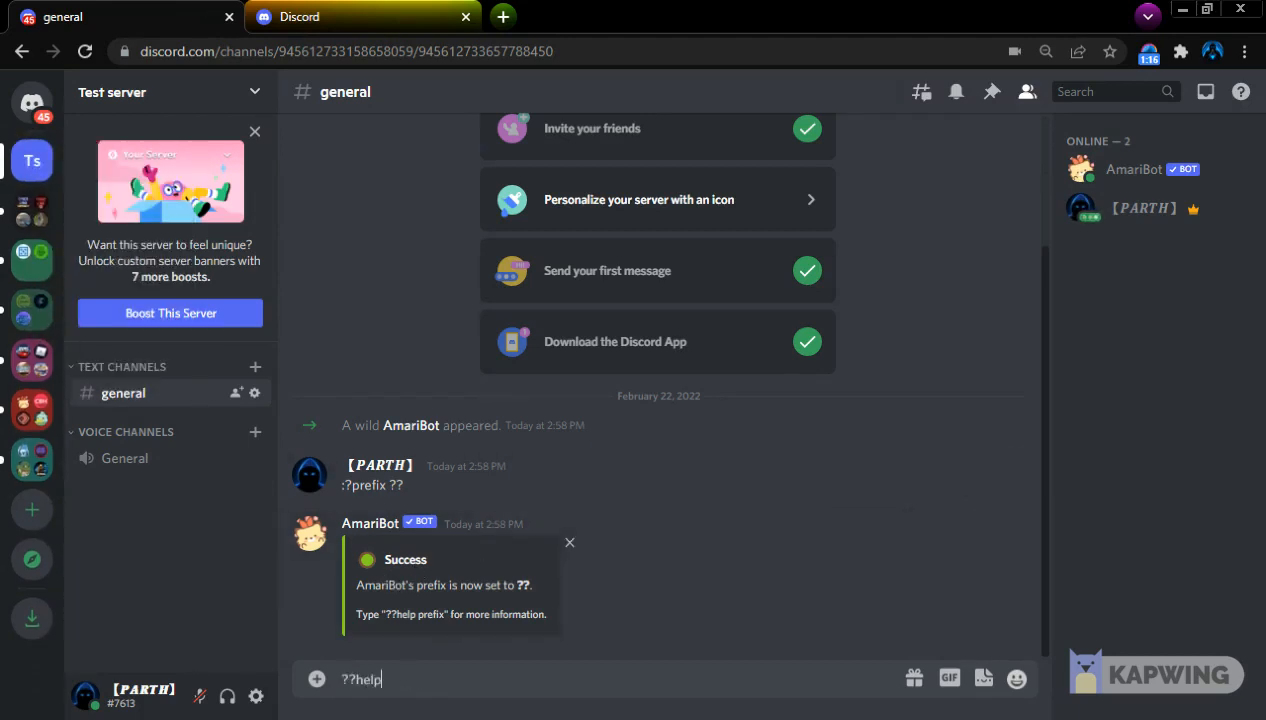
pyautogui.press('Return')
pyautogui.write('??announce')
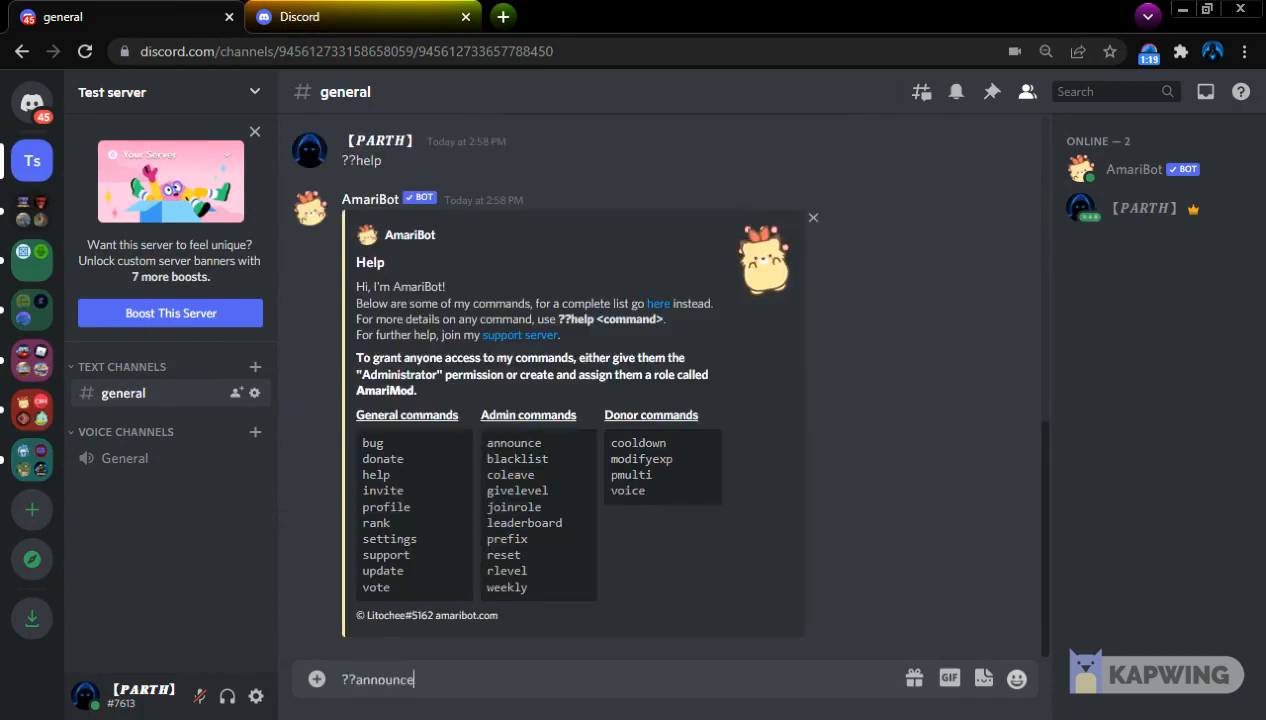
pyautogui.press('Return')
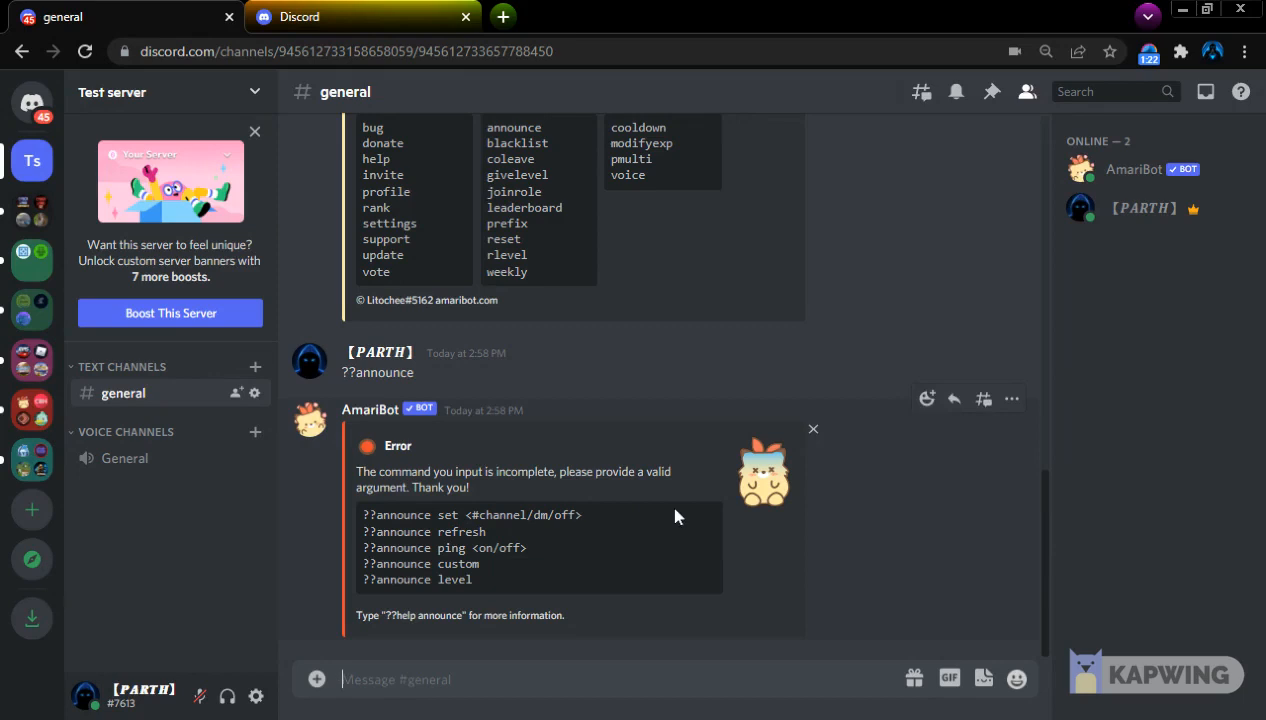
# Create a text channel named level-ups under Text Channels
pyautogui.click(254, 367)
pyautogui.write('lev')
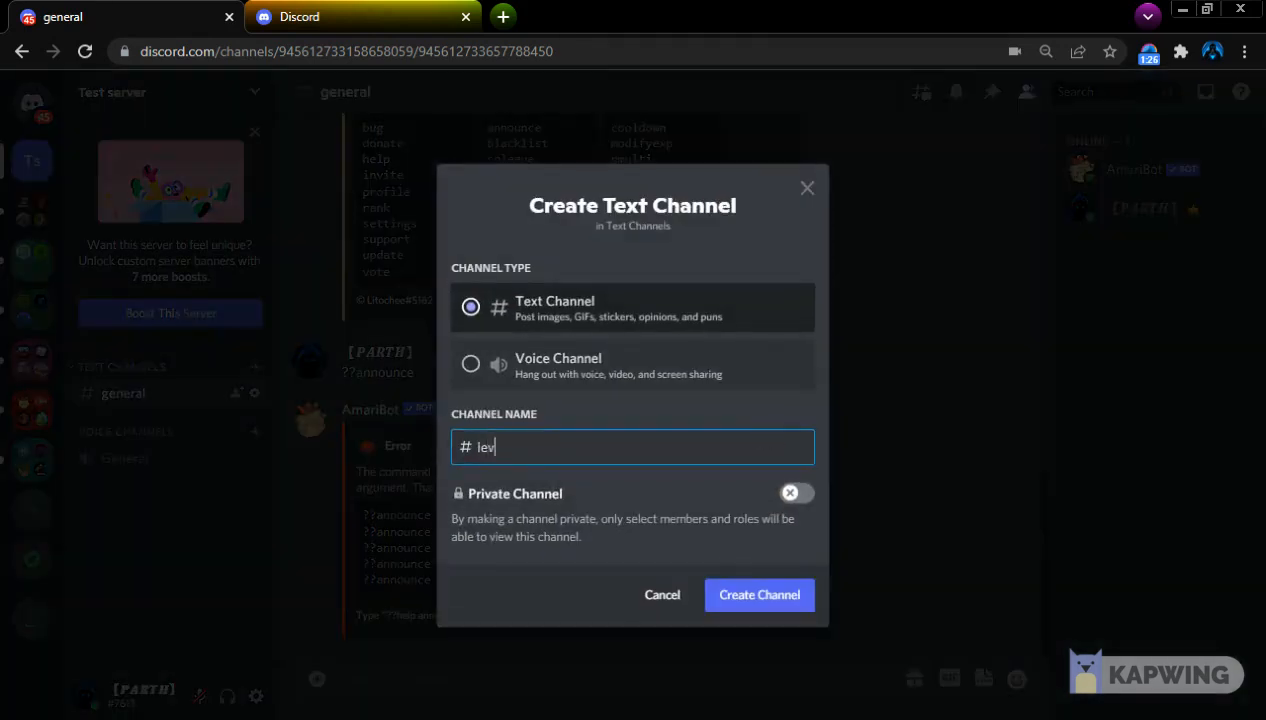
pyautogui.press('Return')
pyautogui.click(254, 422)
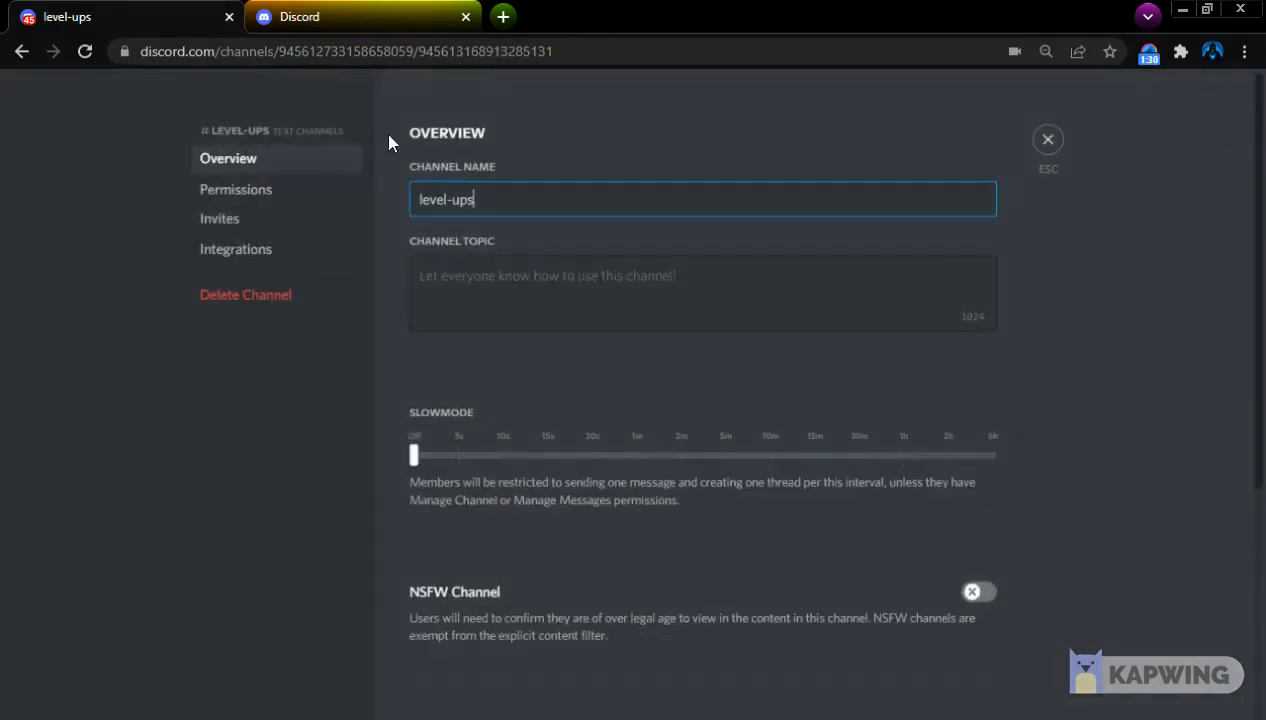
pyautogui.click(235, 189)
pyautogui.click(968, 490)
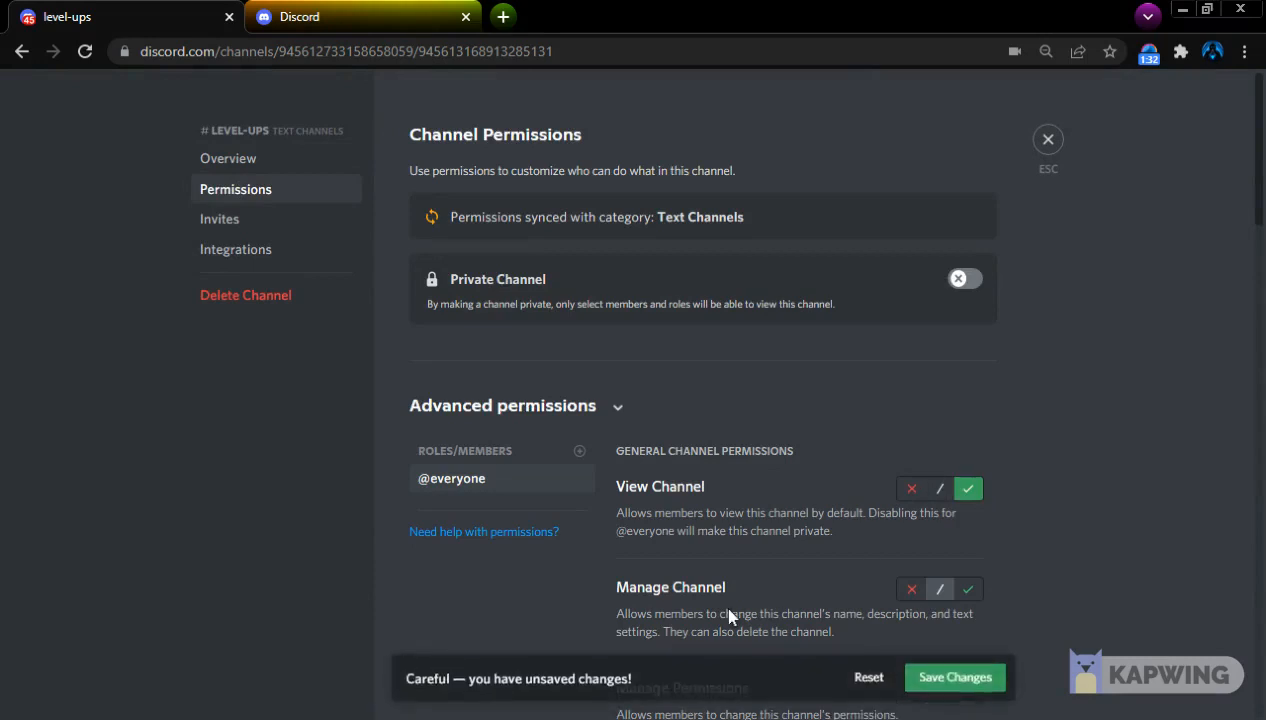
pyautogui.scroll(-9, 868, 537)
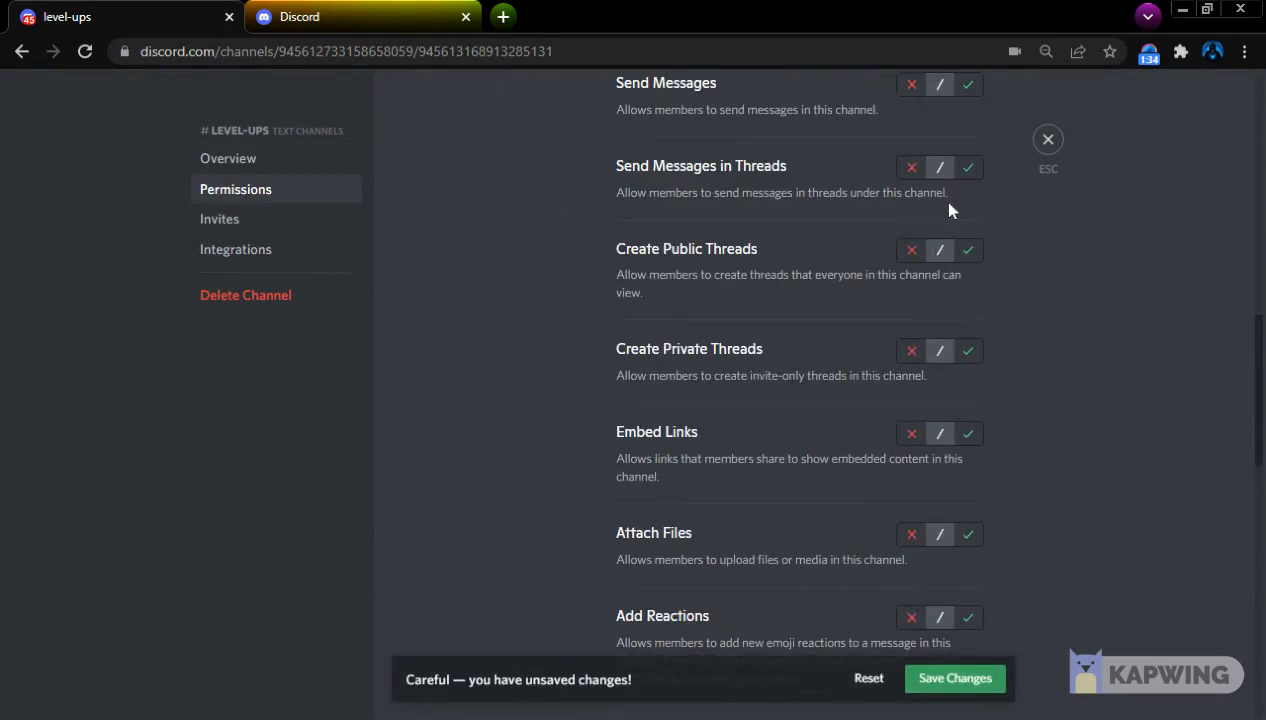
pyautogui.scroll(2, 908, 346)
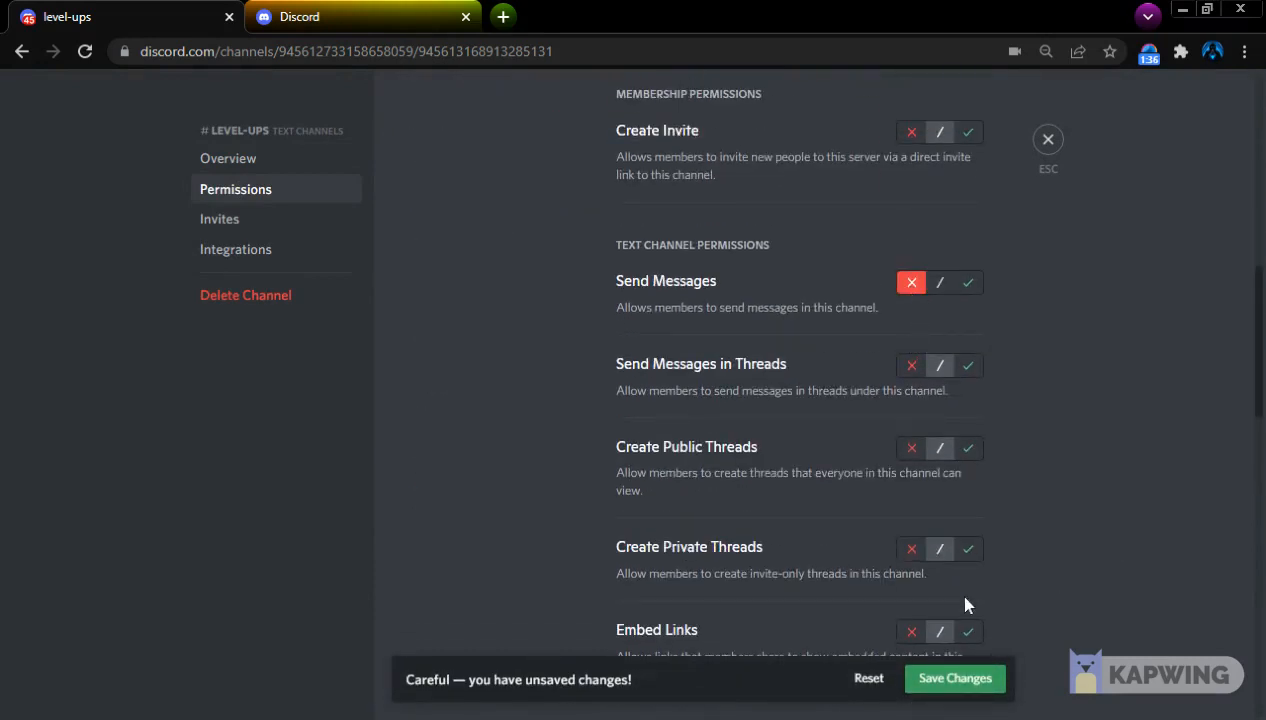
pyautogui.scroll(-4, 966, 605)
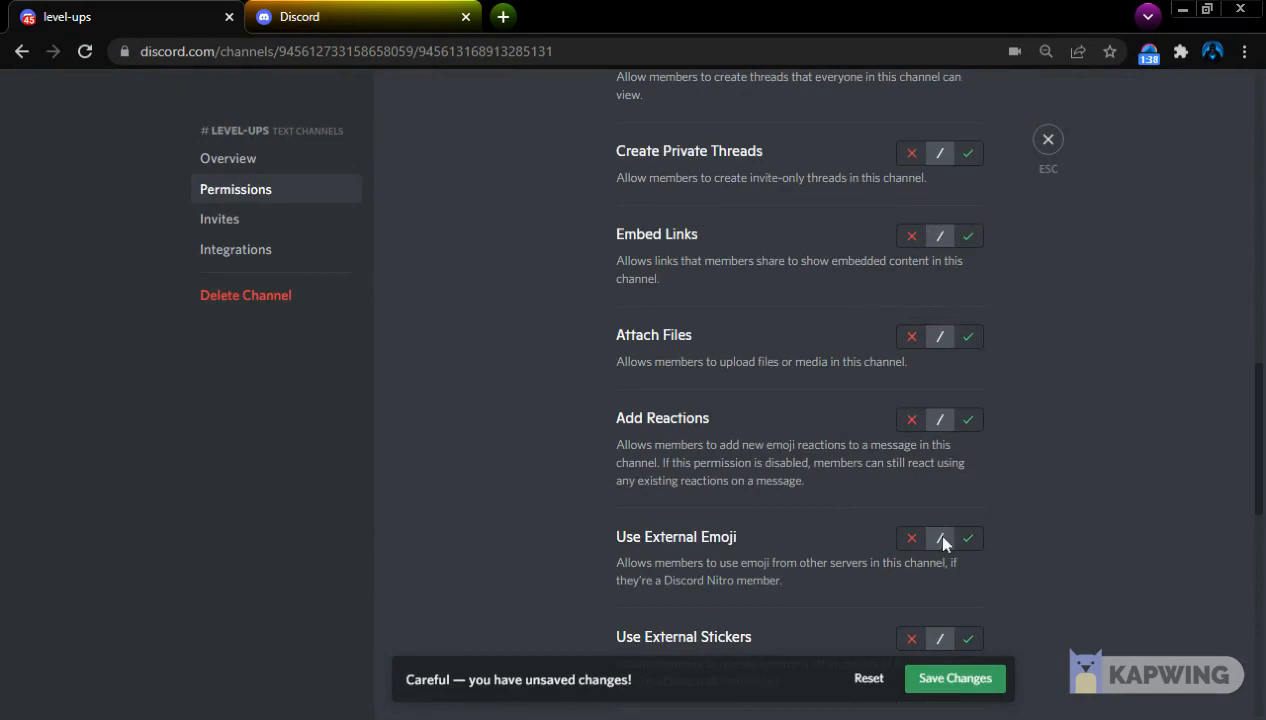
pyautogui.click(911, 419)
pyautogui.click(960, 680)
# Add AmariBot as a member in the level-ups channel's advanced permissions
pyautogui.scroll(8, 520, 470)
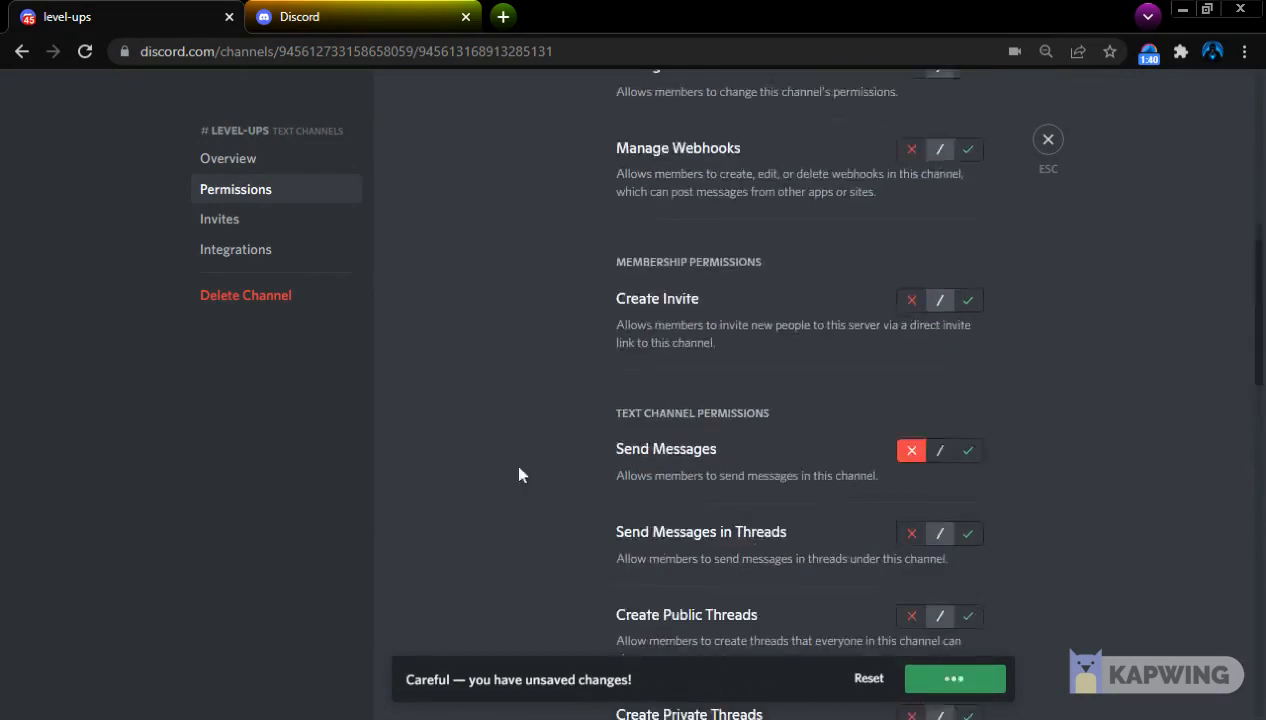
pyautogui.scroll(2, 590, 300)
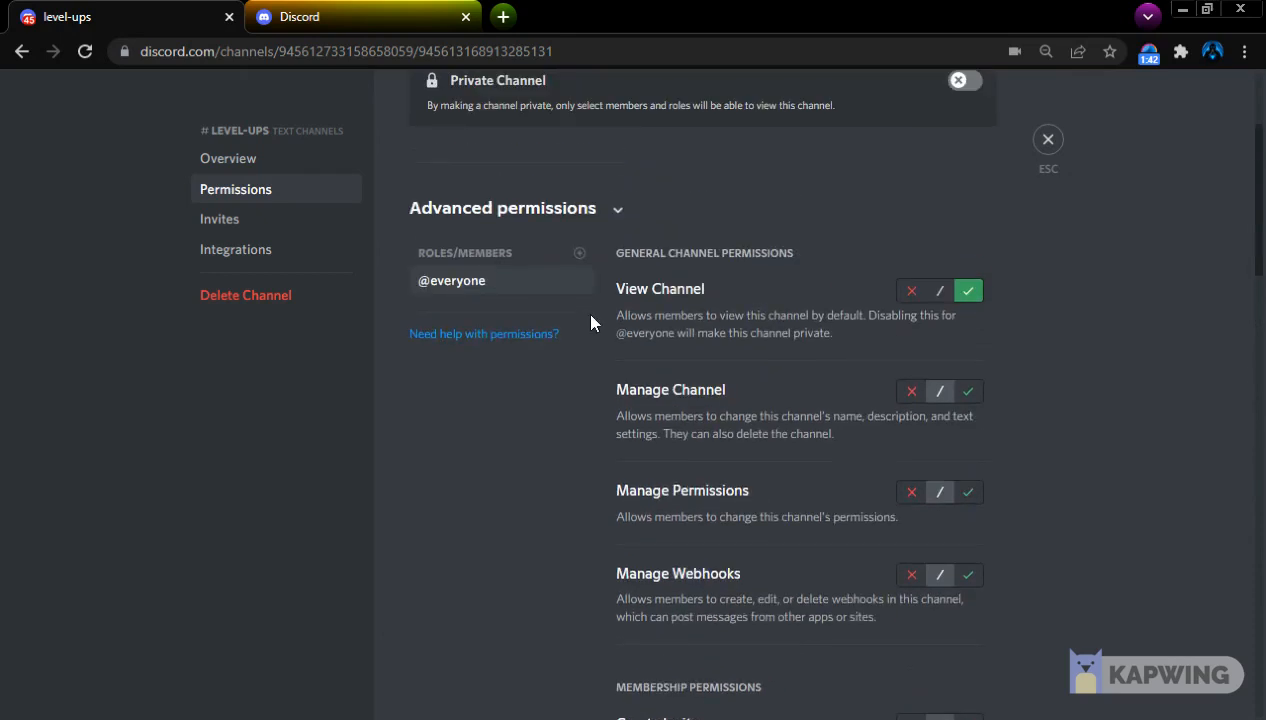
pyautogui.click(579, 256)
pyautogui.write('amari')
pyautogui.click(517, 467)
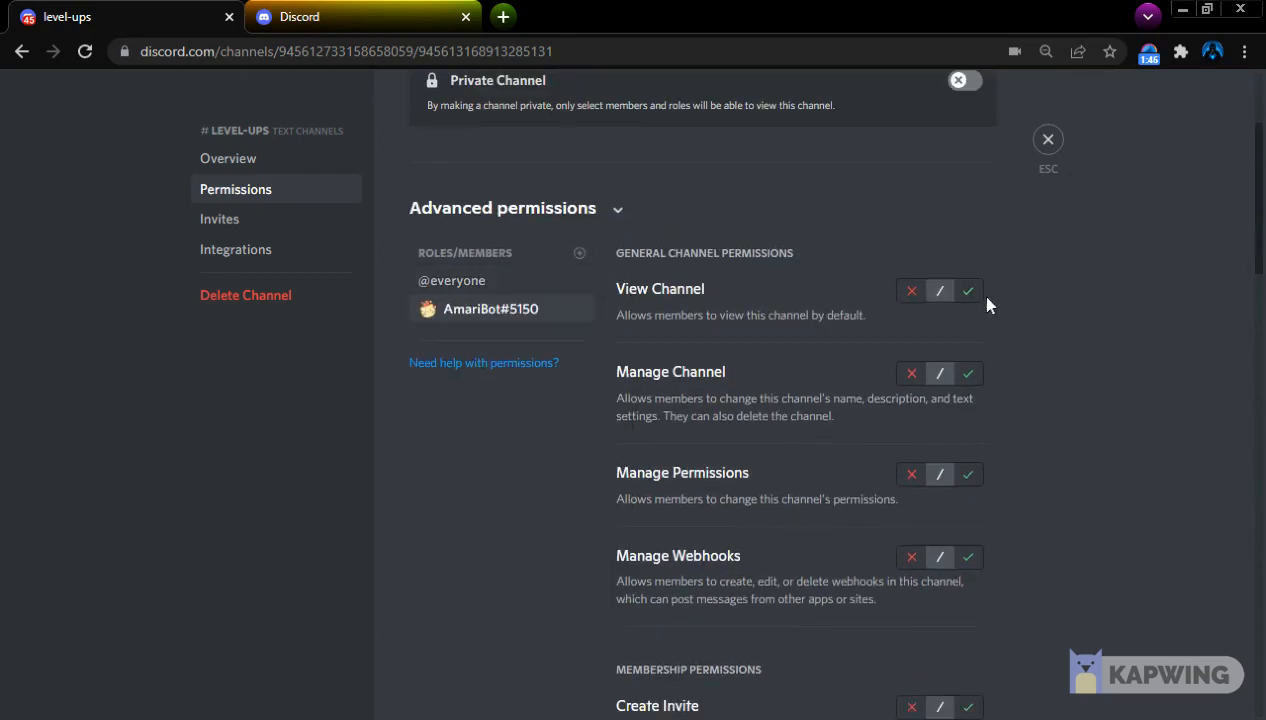
# Allow AmariBot to View Channel, Send Messages, Embed Links, Attach Files and Add Reactions in level-ups
pyautogui.click(968, 291)
pyautogui.scroll(2, 848, 554)
pyautogui.scroll(-8, 848, 560)
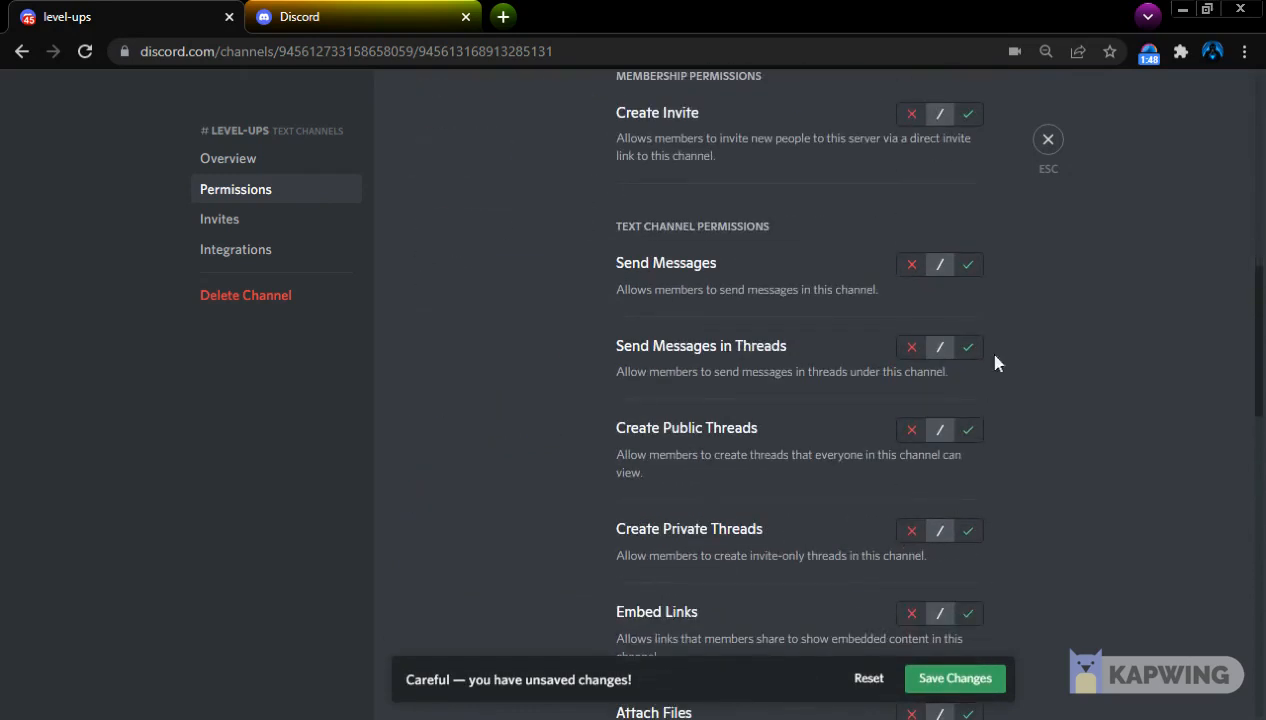
pyautogui.click(968, 266)
pyautogui.click(968, 613)
pyautogui.scroll(-6, 967, 470)
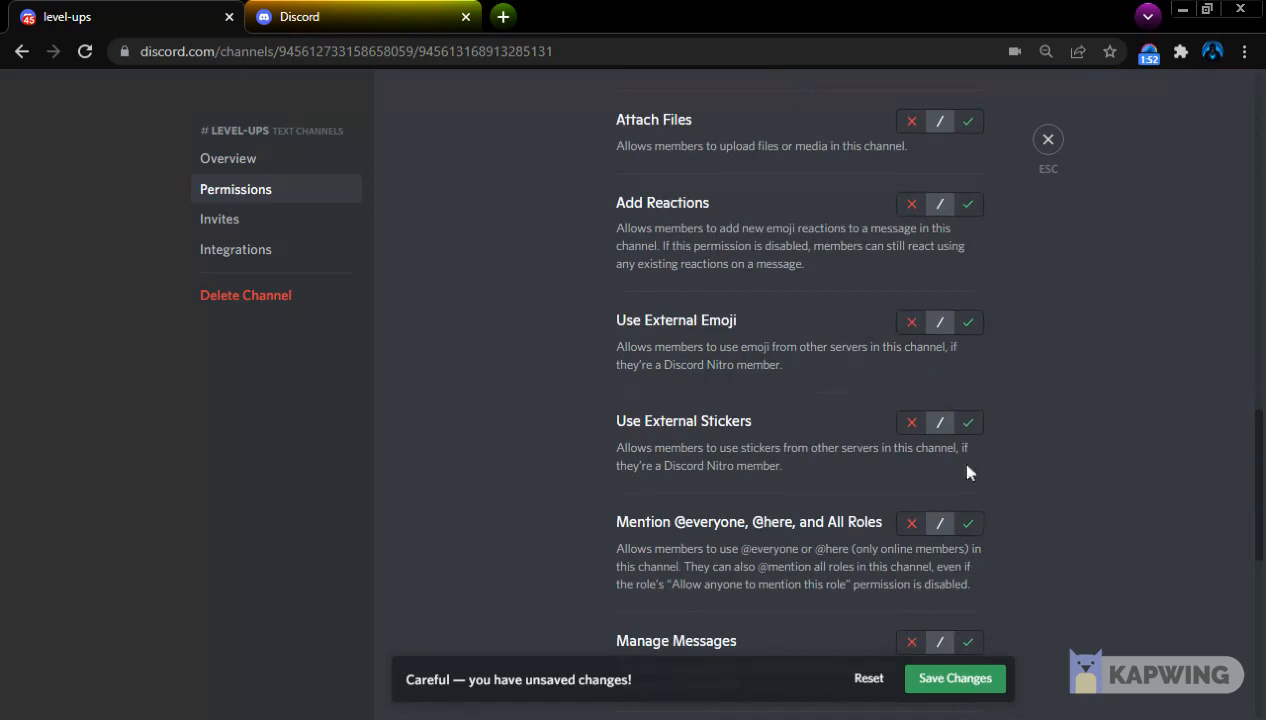
pyautogui.click(968, 205)
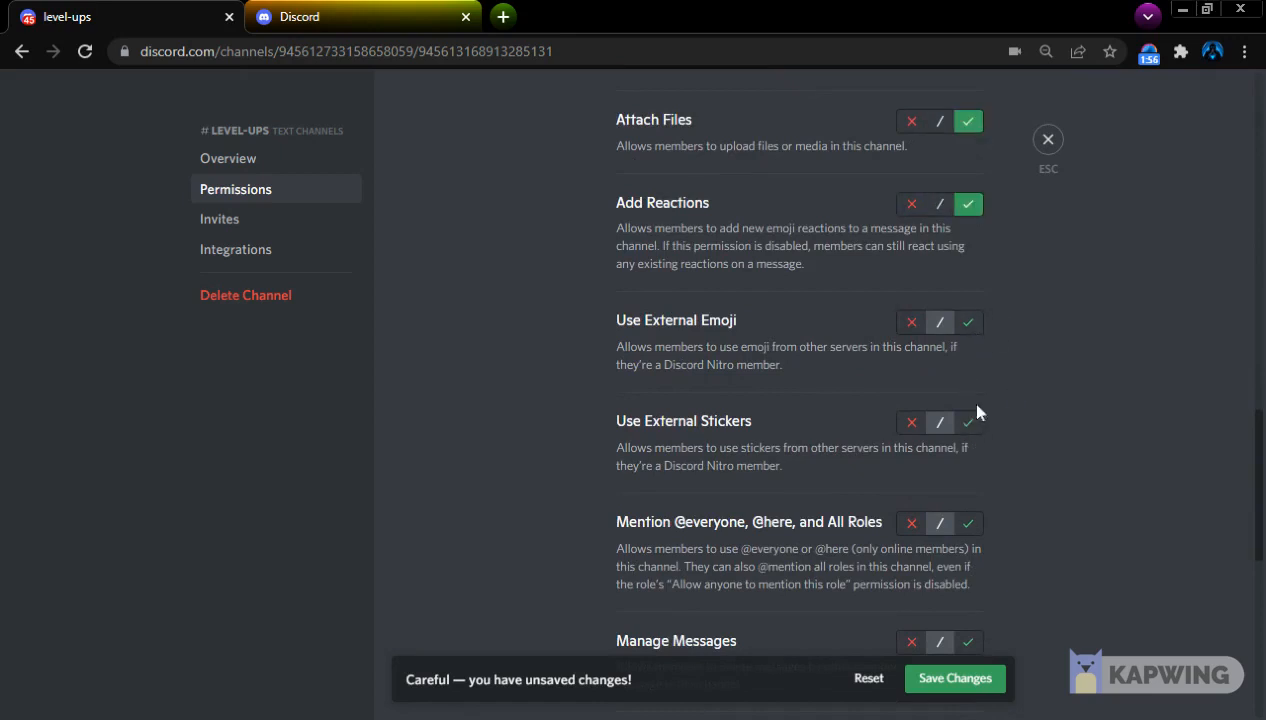
# Allow AmariBot to Manage Messages in level-ups, save the permission changes and close the channel settings
pyautogui.scroll(-2, 973, 345)
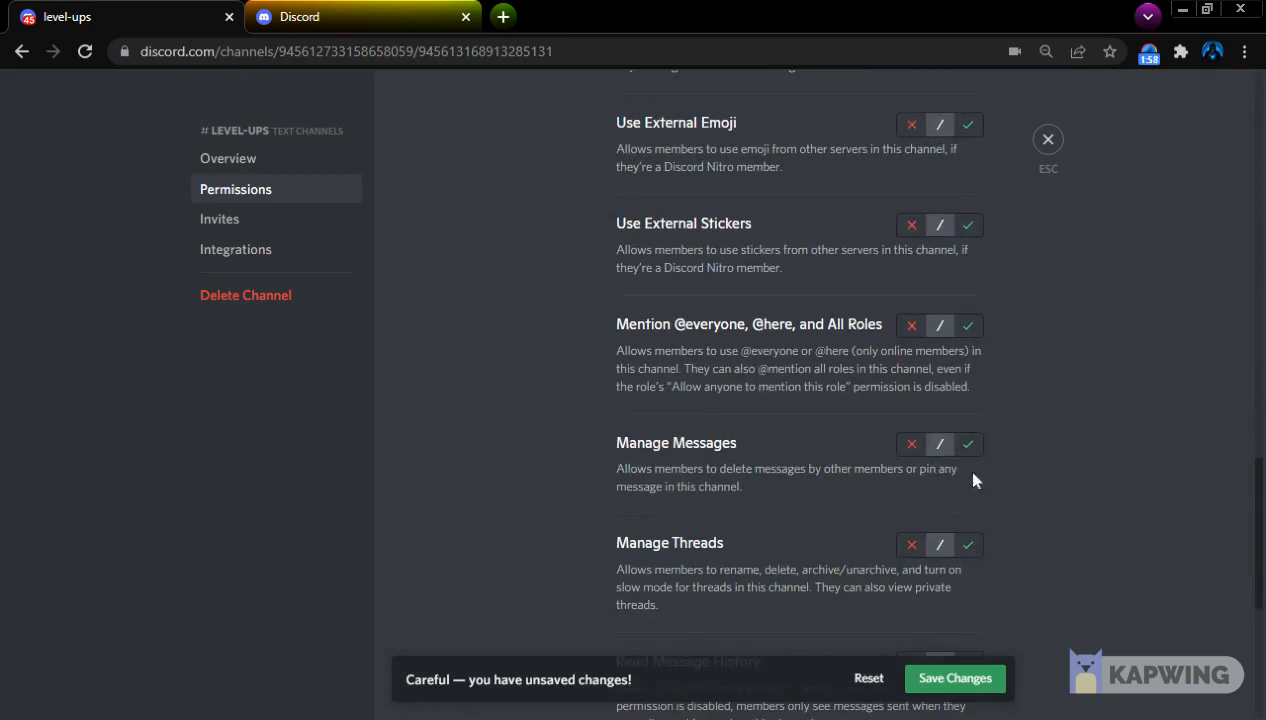
pyautogui.click(968, 443)
pyautogui.scroll(-4, 960, 500)
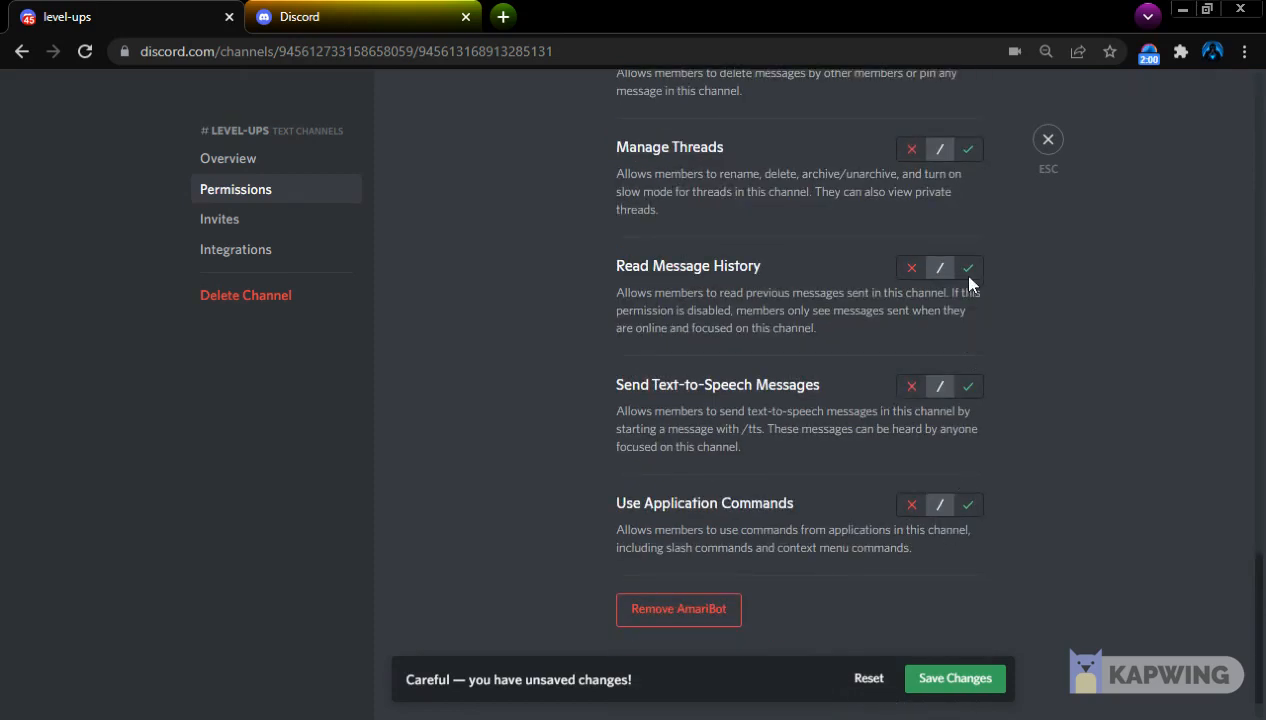
pyautogui.scroll(10, 960, 330)
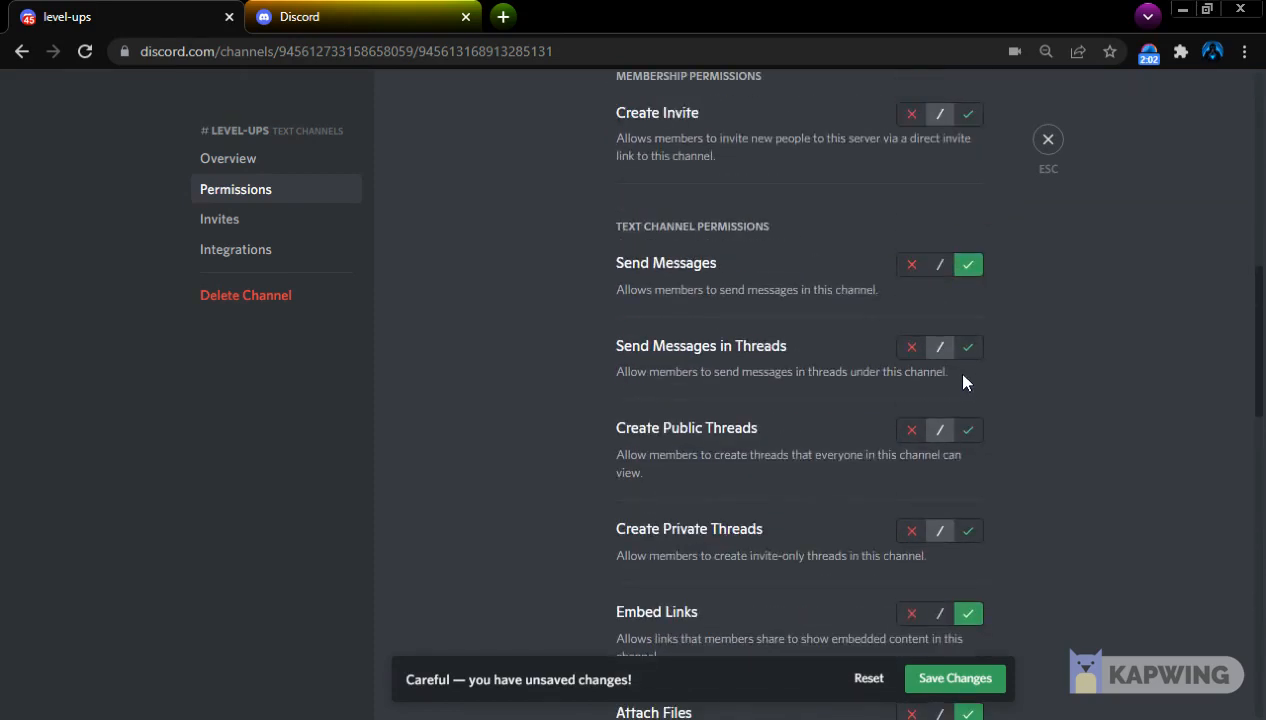
pyautogui.click(915, 685)
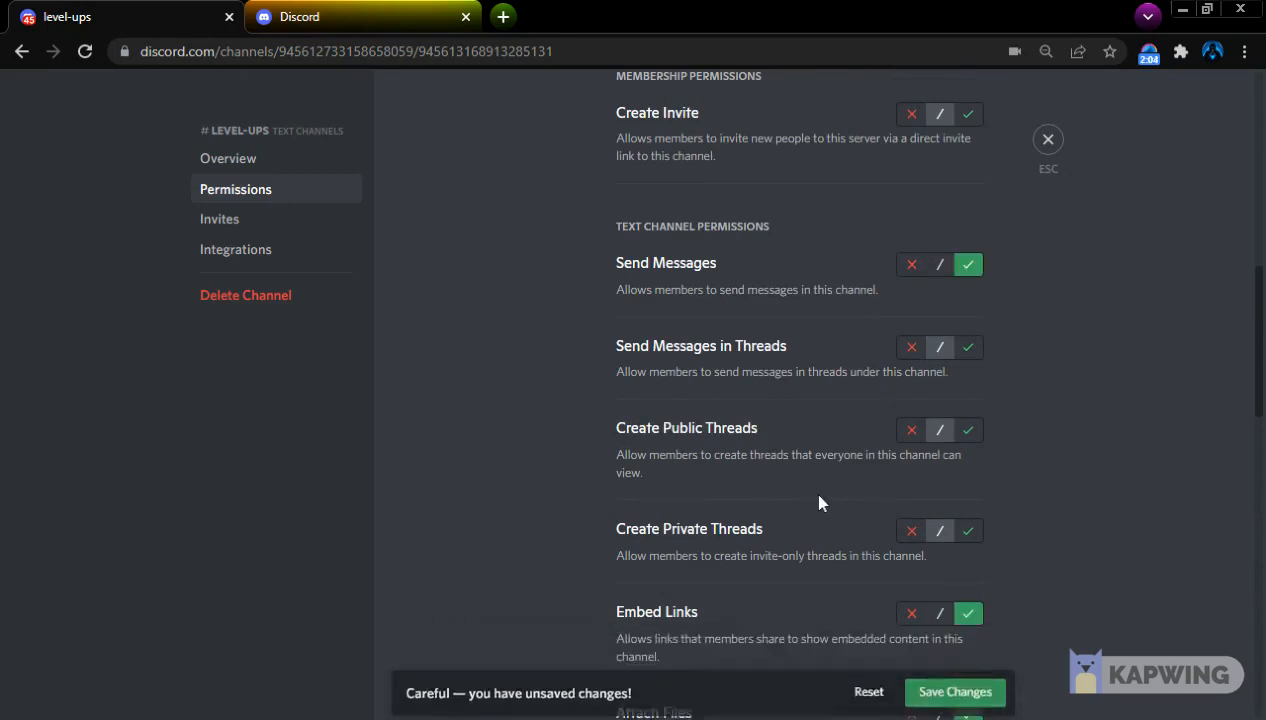
pyautogui.press('Escape')
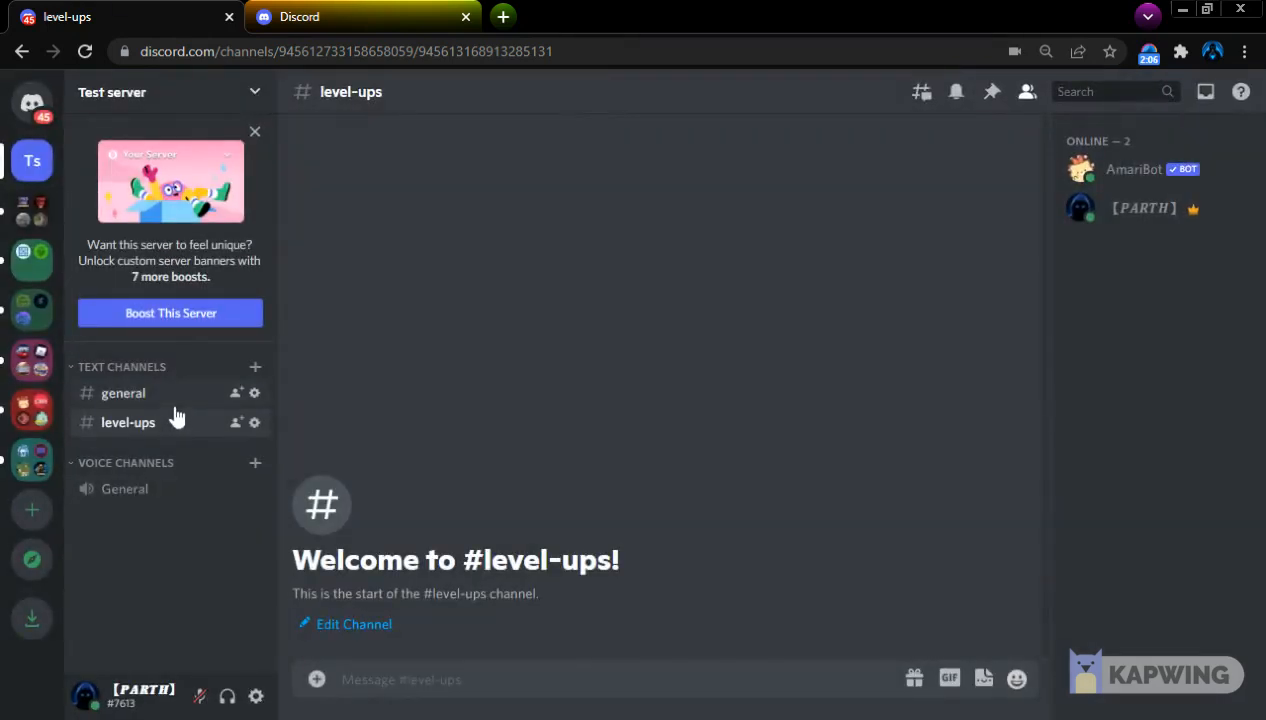
# Send the command ??announce set #level-ups in the general channel to make level-ups AmariBot's announcements channel
pyautogui.click(168, 396)
pyautogui.write('??')
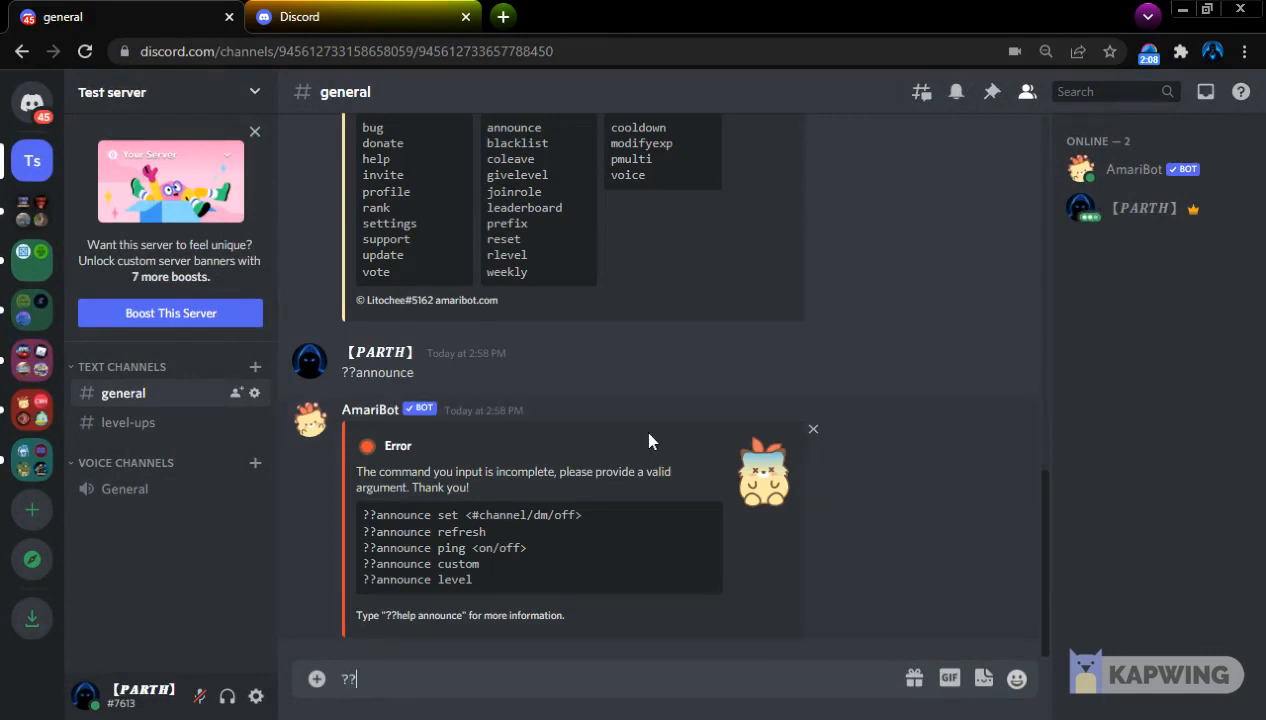
pyautogui.write('announce set #')
pyautogui.press('Down')
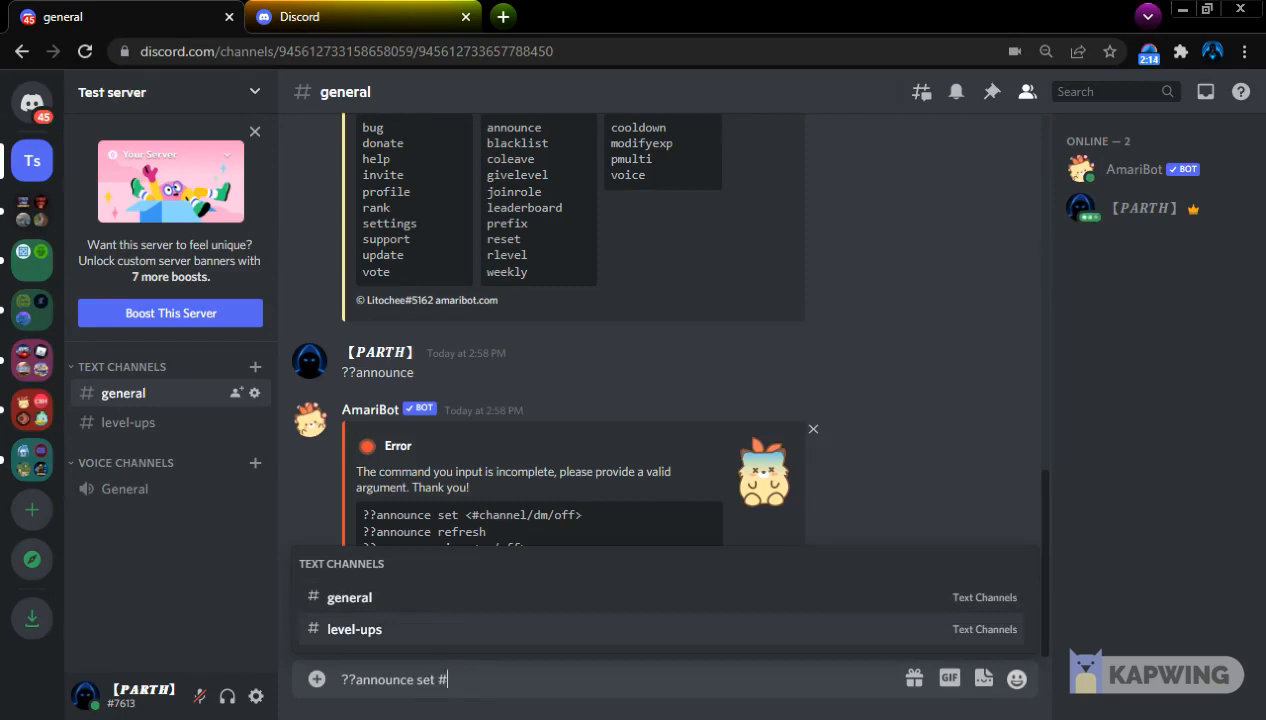
pyautogui.write('lev')
pyautogui.press('Return')
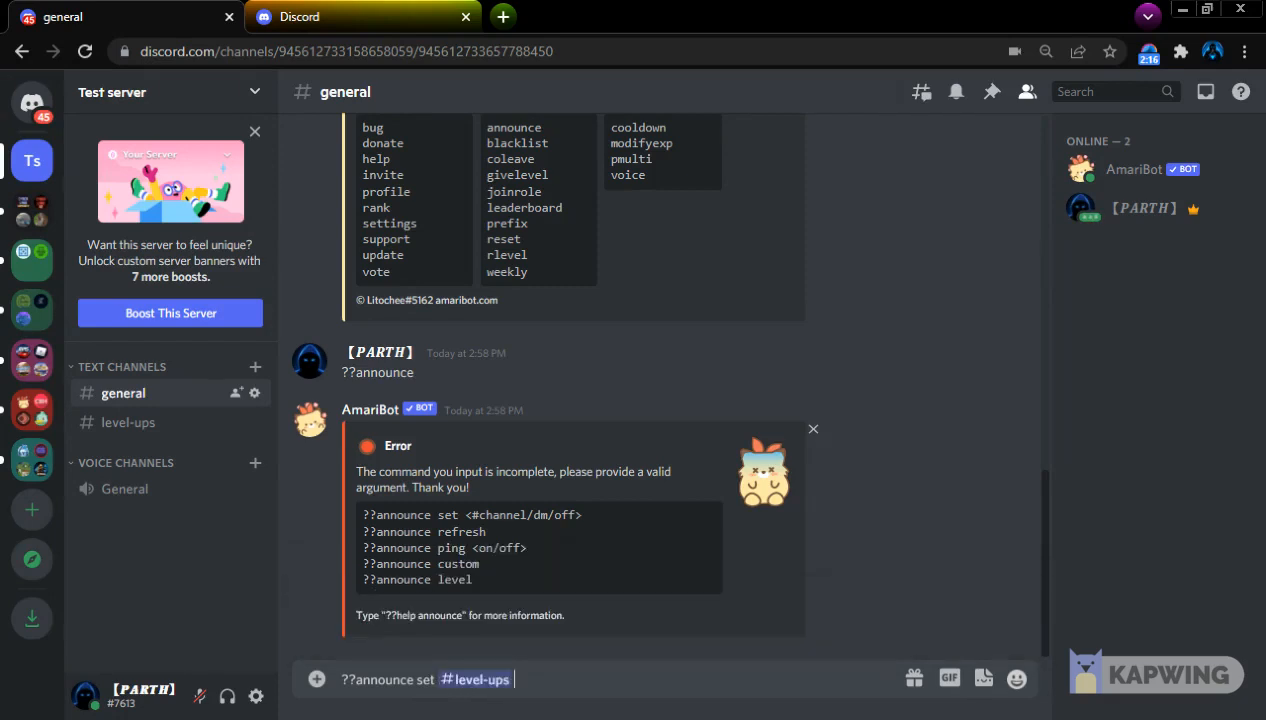
pyautogui.press('Return')
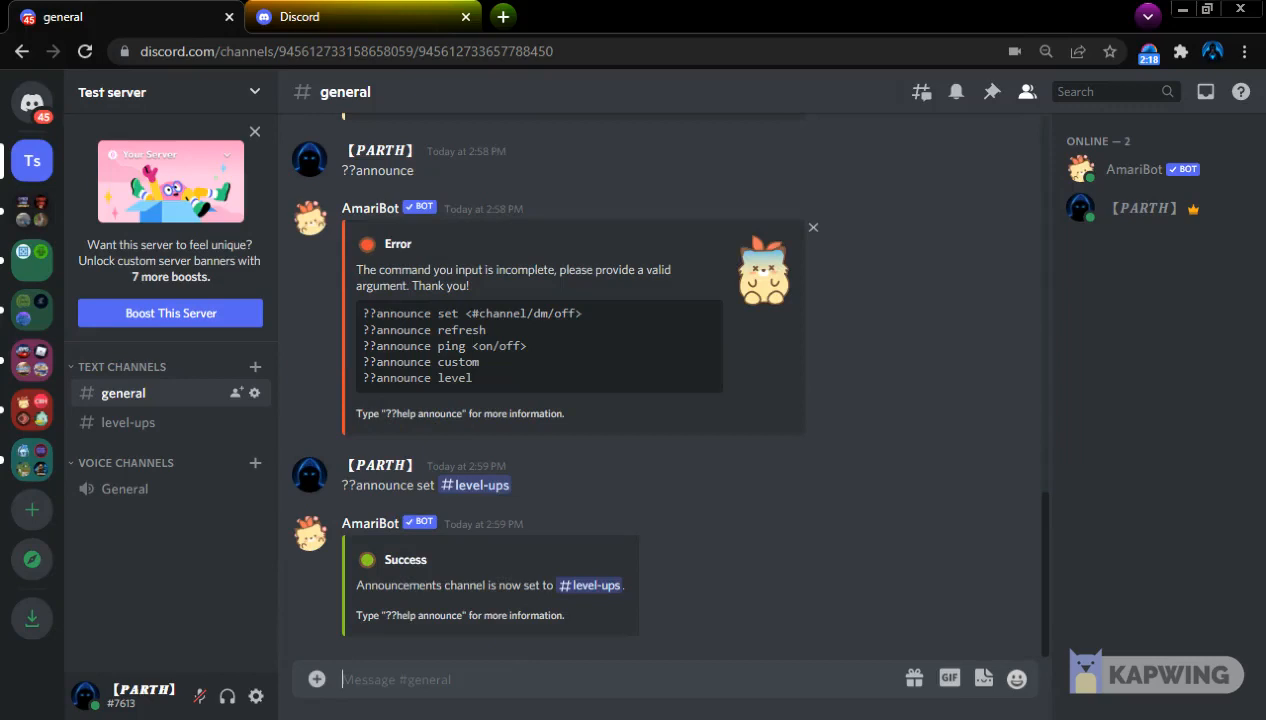
# Check the level-ups channel, return to general and send AmariBot the command ??announce refresh
pyautogui.click(170, 424)
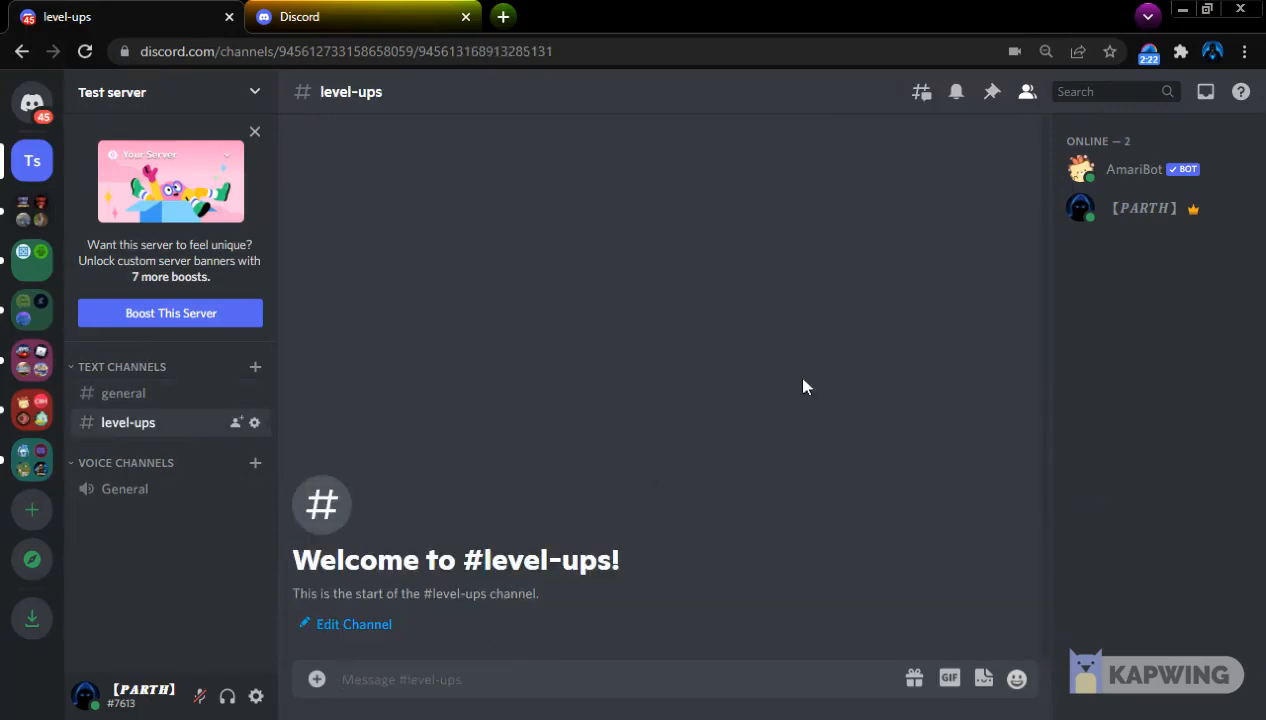
pyautogui.click(123, 393)
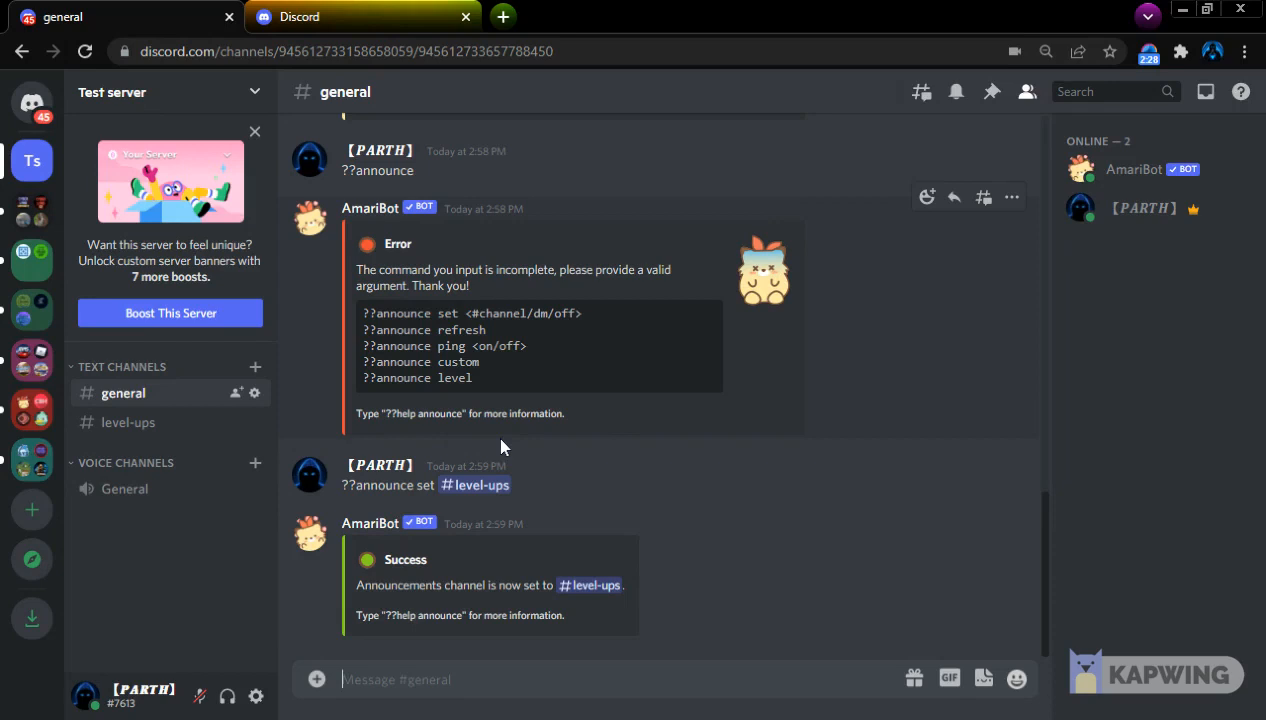
pyautogui.write('?announce refresh')
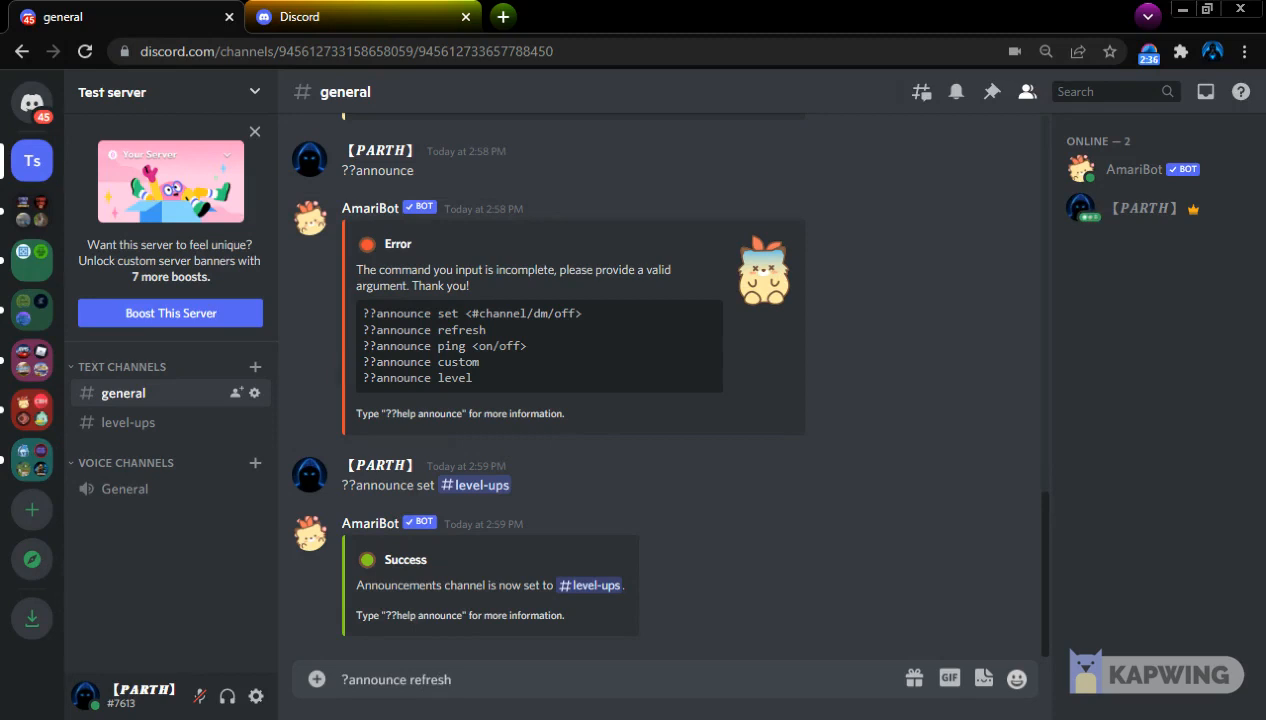
pyautogui.press('Return')
pyautogui.write('??announce ref')
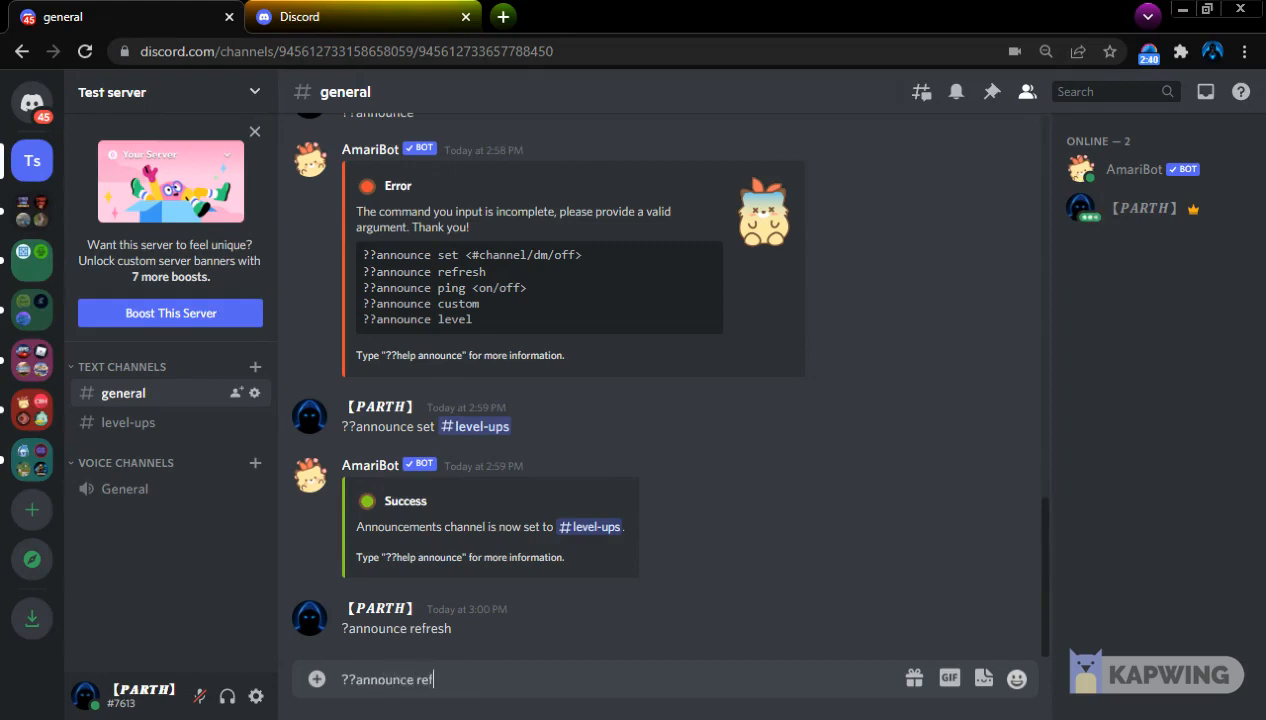
pyautogui.write('resh')
pyautogui.press('Return')
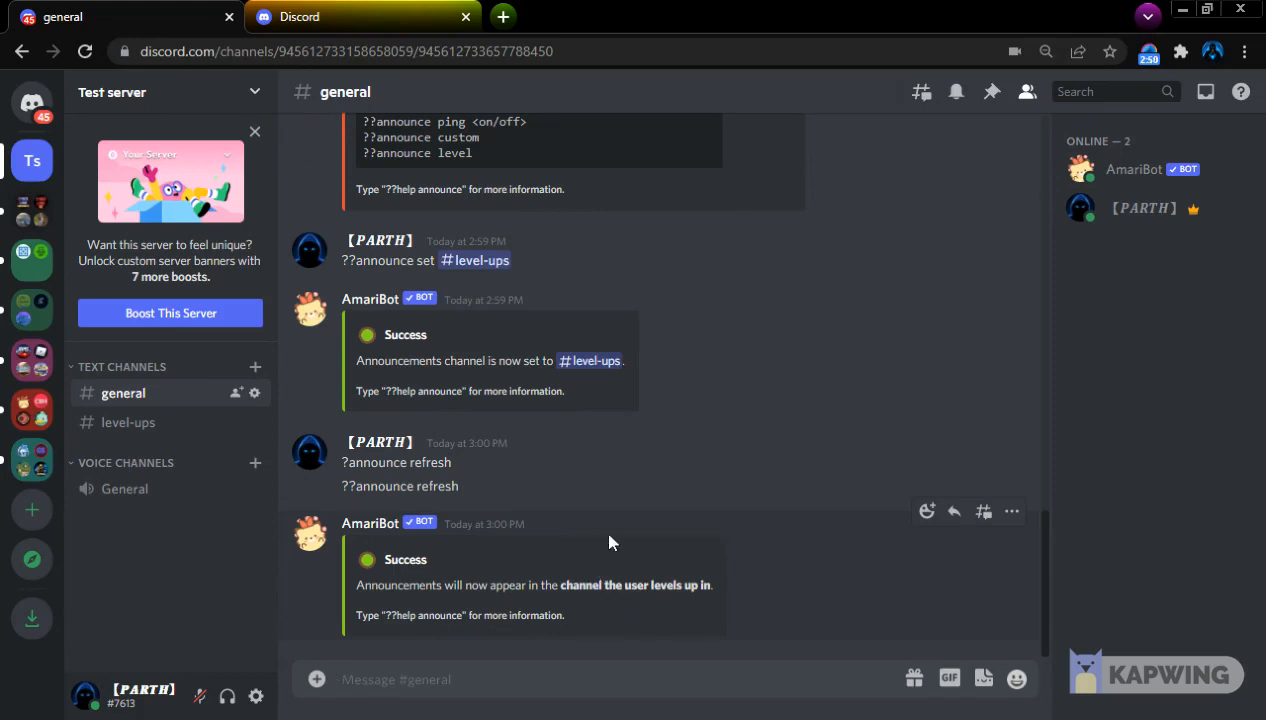
# Set AmariBot's announcements channel back to level-ups by sending ??announce set #level-ups in general
pyautogui.scroll(4, 700, 517)
pyautogui.scroll(-1, 445, 600)
pyautogui.scroll(-3, 428, 633)
pyautogui.moveTo(464, 585); pyautogui.dragTo(357, 585)
pyautogui.click(462, 578)
pyautogui.write('??announce ')
pyautogui.write('se5')
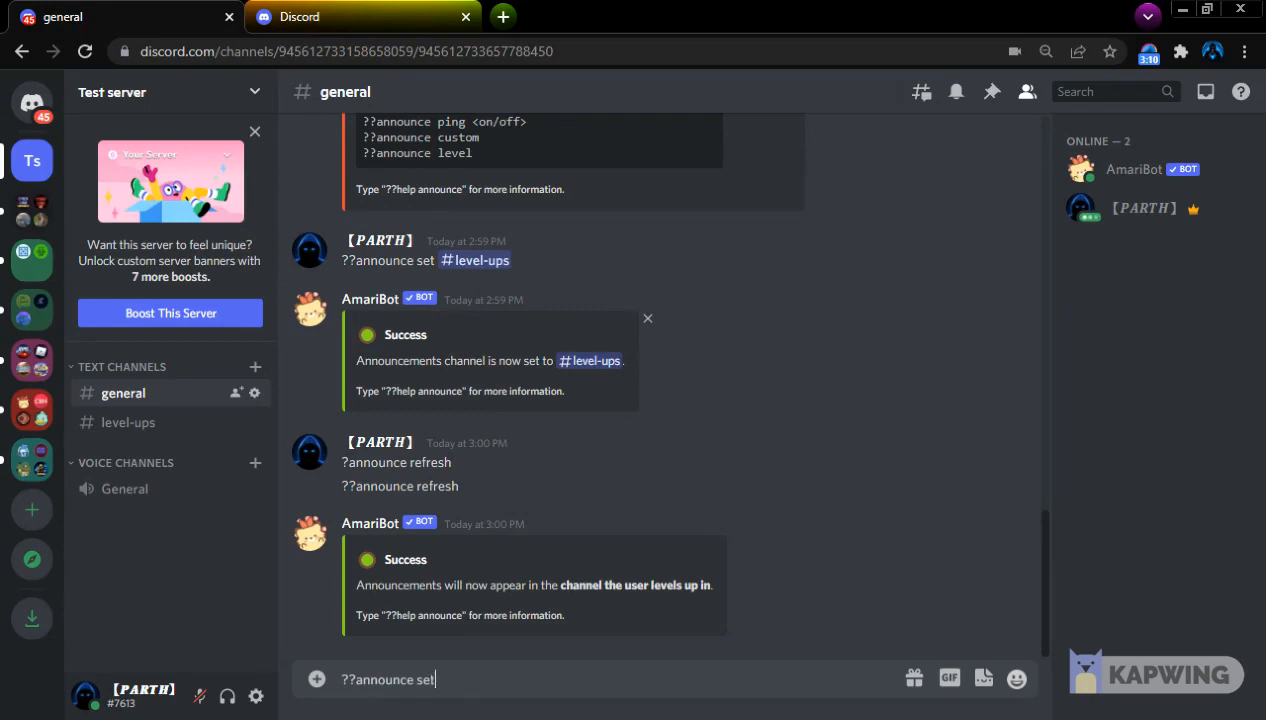
pyautogui.write(' #leve')
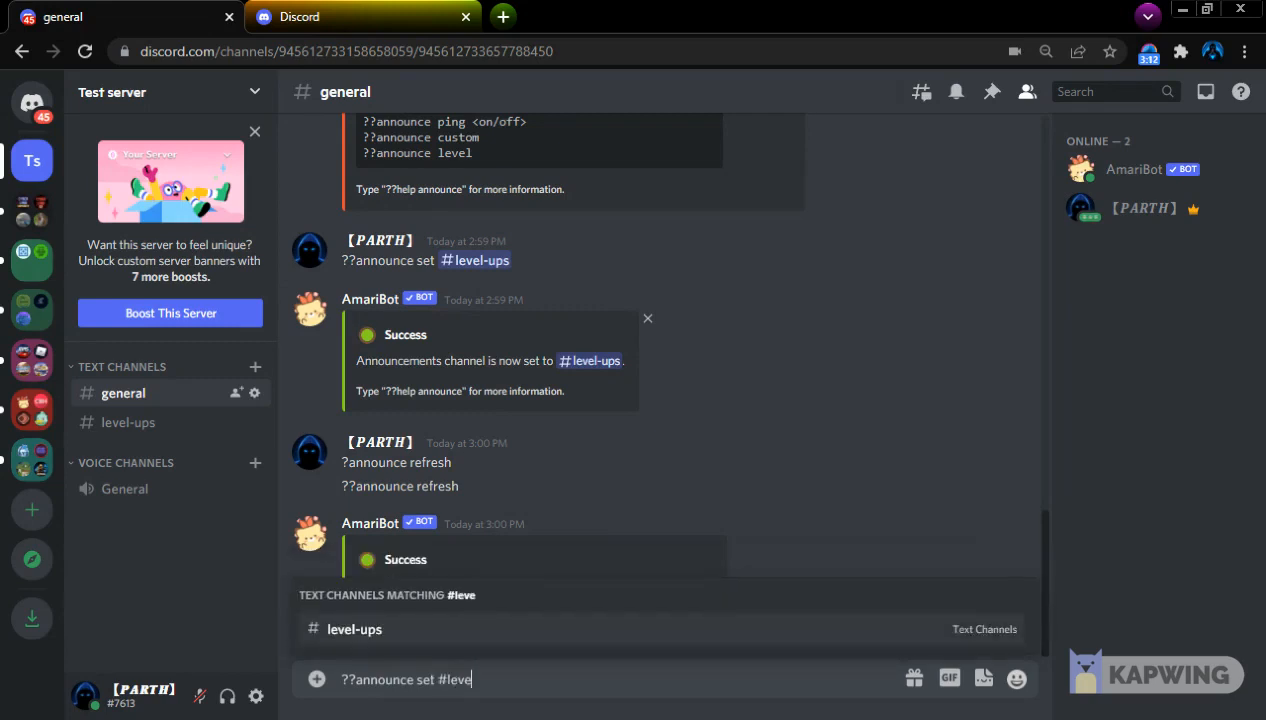
pyautogui.press('Return')
pyautogui.press('Return')
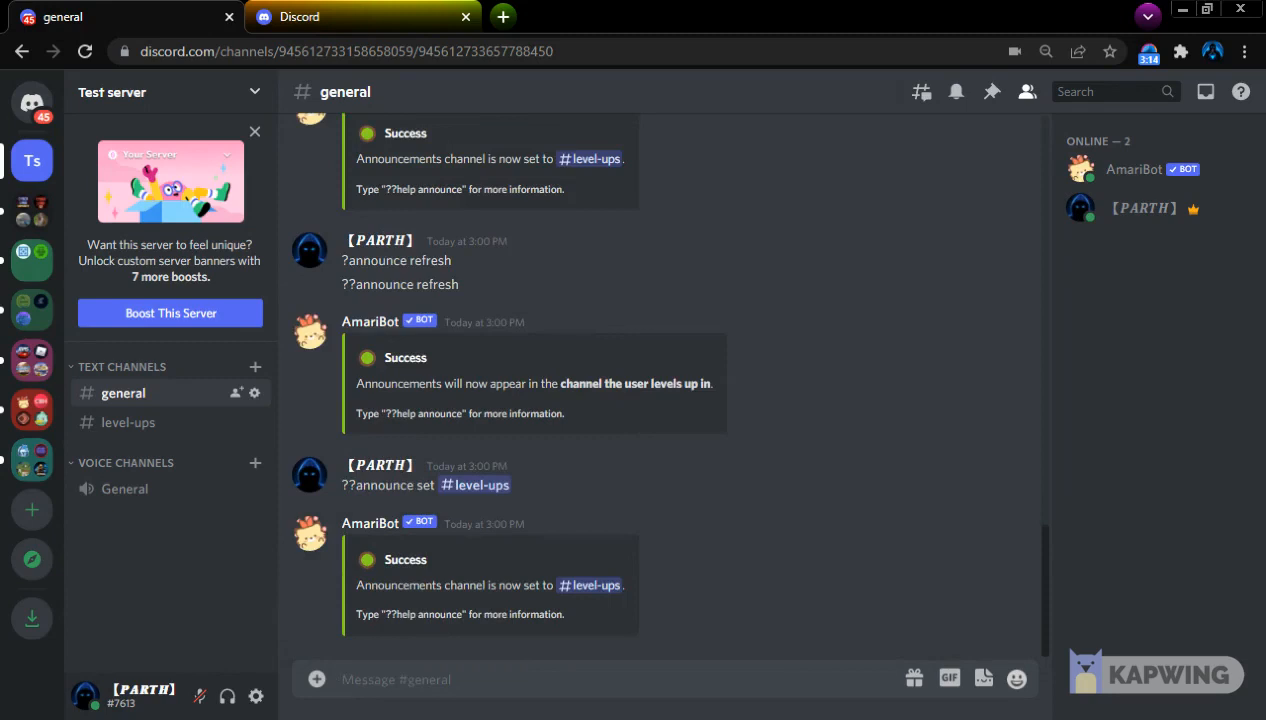
# Turn on AmariBot's announcement pings by sending ??announce ping on in general
pyautogui.scroll(3, 510, 573)
pyautogui.scroll(10, 560, 585)
pyautogui.scroll(-12, 575, 593)
pyautogui.scroll(5, 585, 610)
pyautogui.write('??announce')
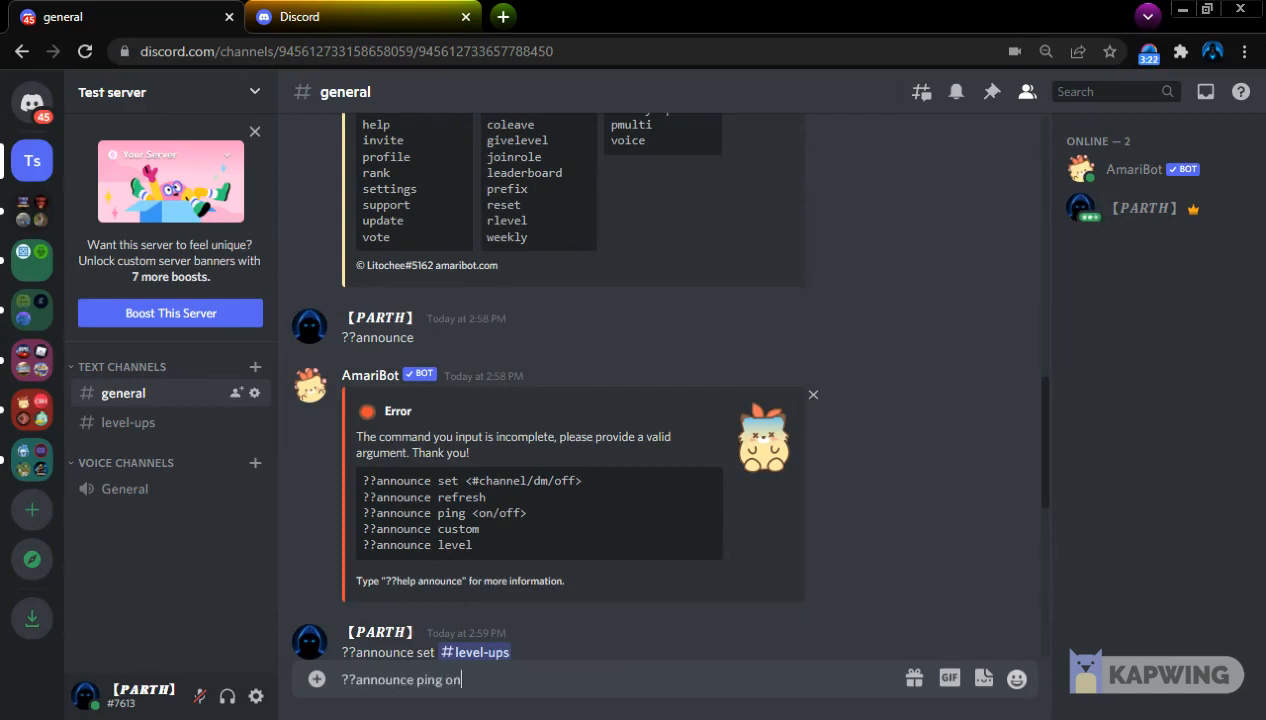
pyautogui.write(' ping on')
pyautogui.press('Return')
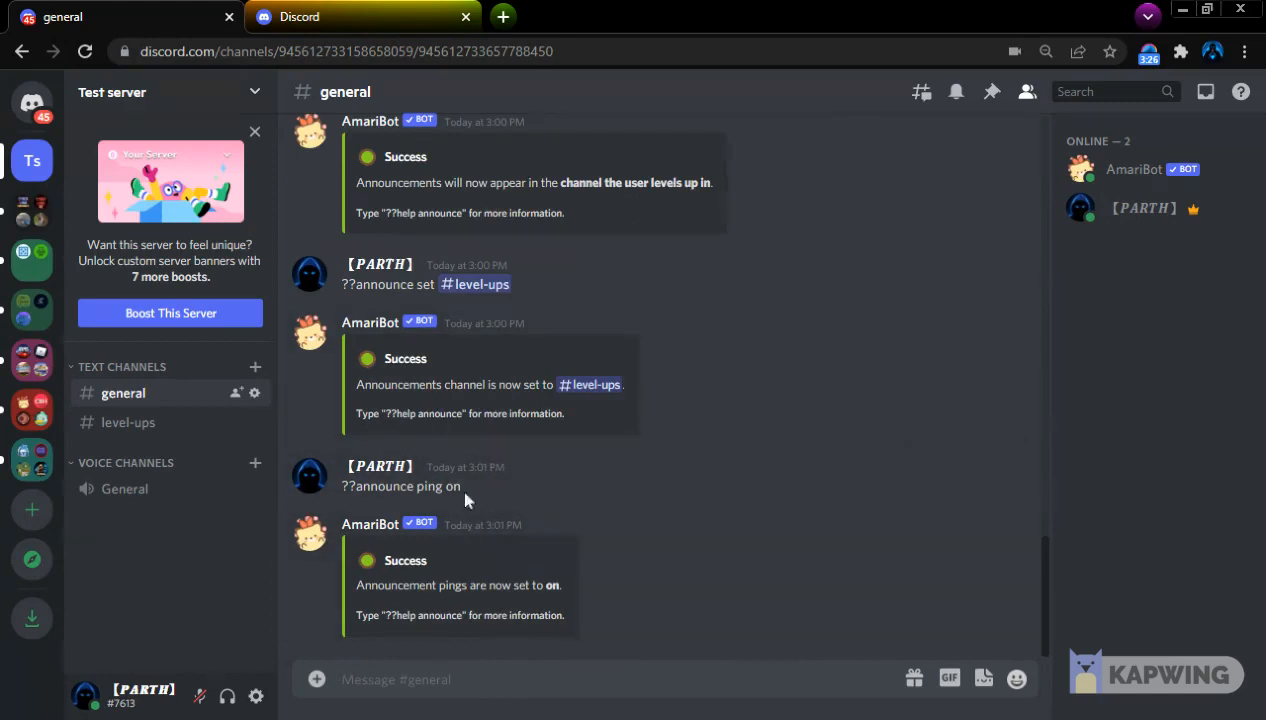
# Send ??announce custom without text to look up the custom message syntax and its variables
pyautogui.scroll(6, 487, 500)
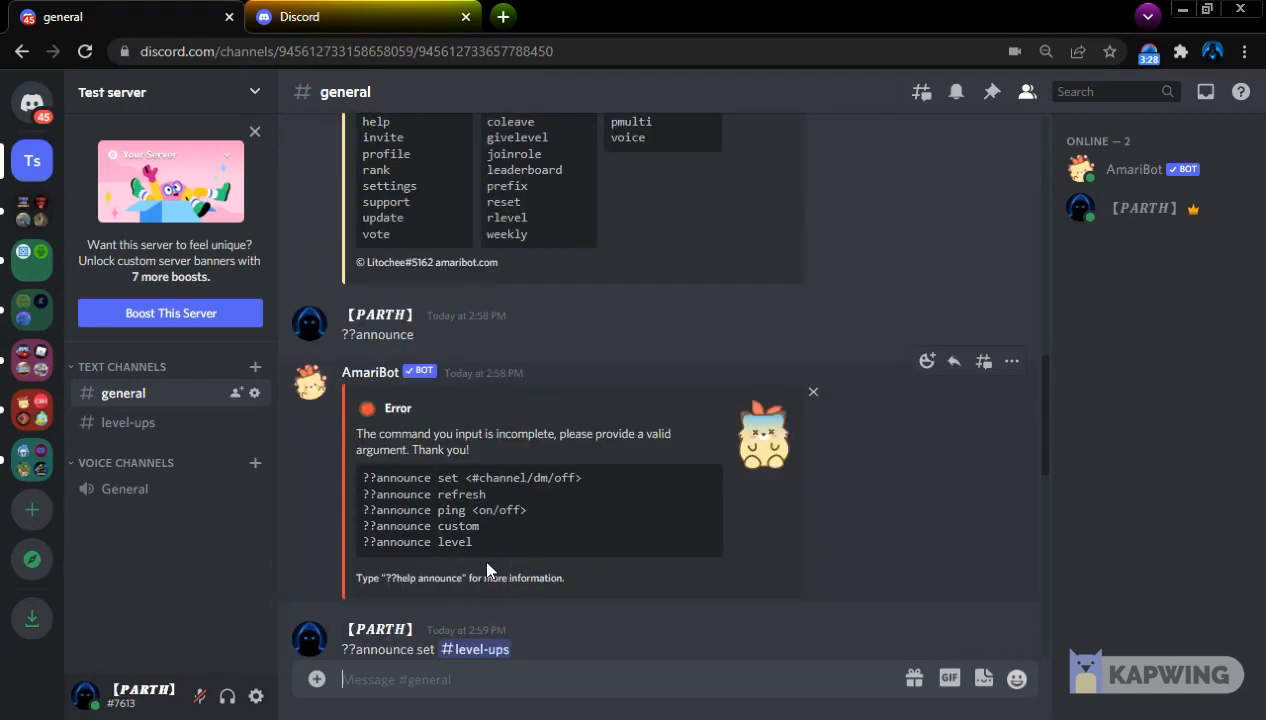
pyautogui.write('?a')
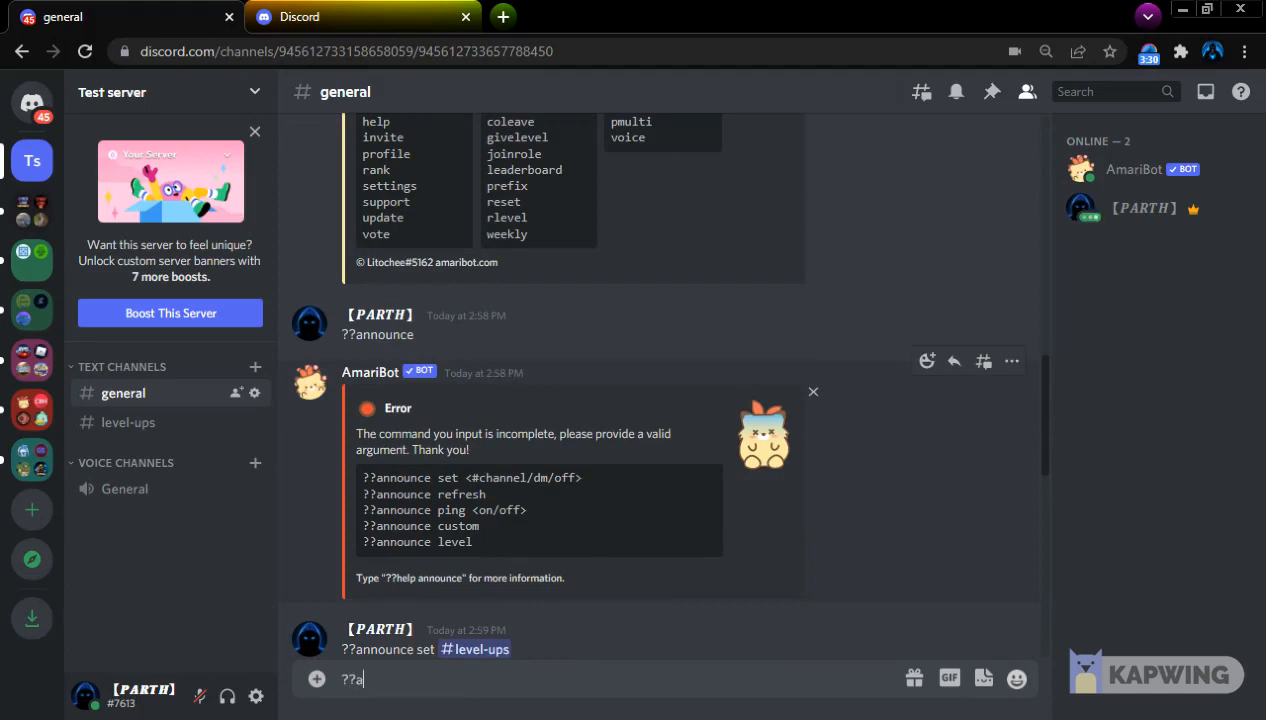
pyautogui.write('nnounce custo')
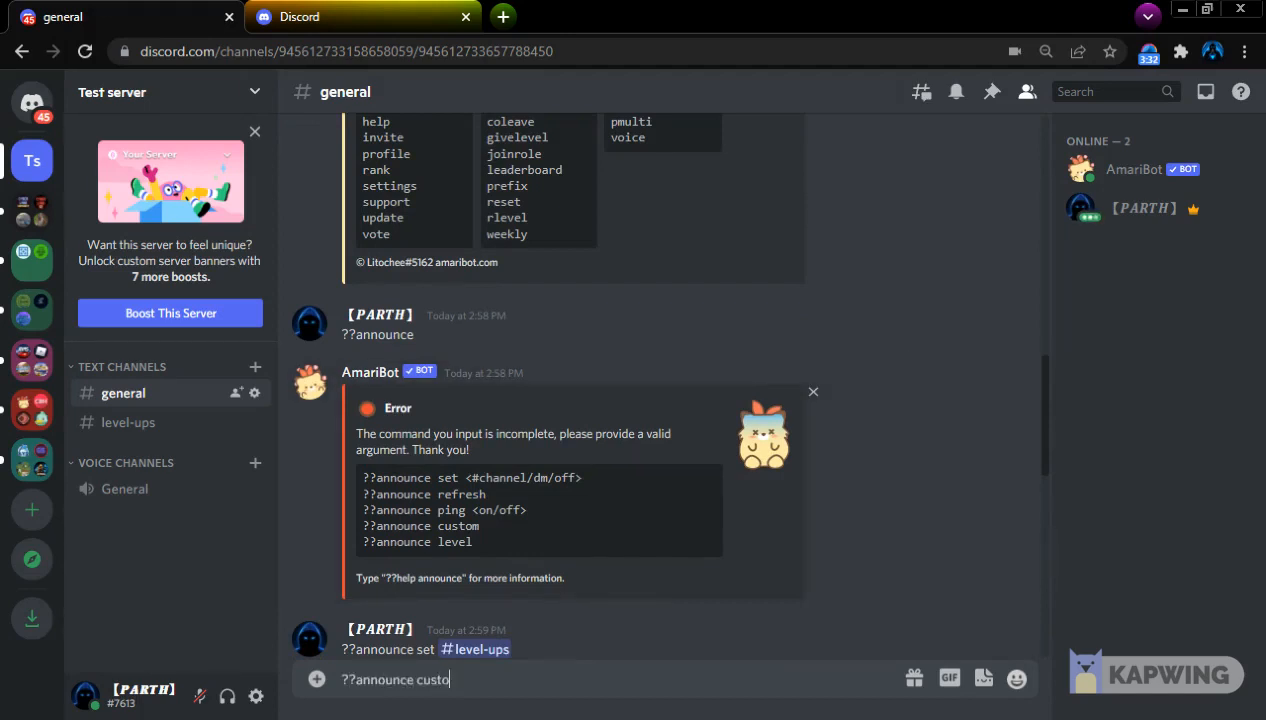
pyautogui.write('m')
pyautogui.press('Return')
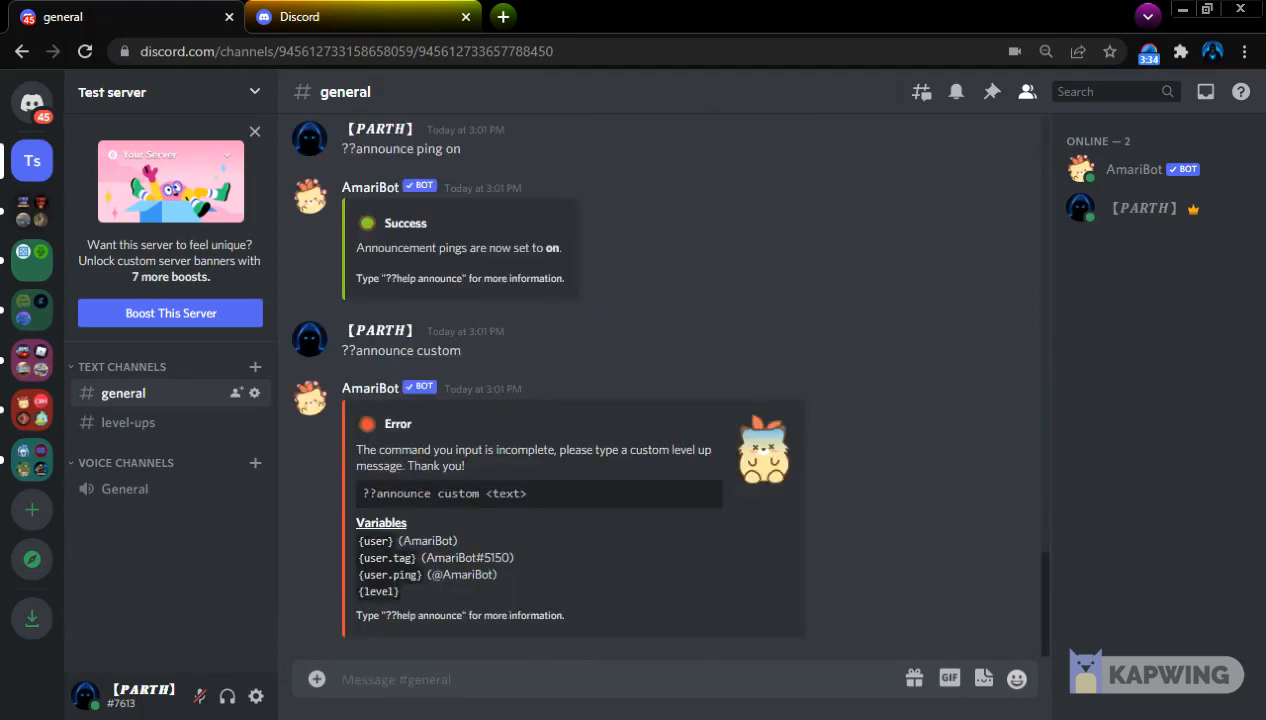
# Begin a new ??announce custom command in general with the message text "hi {user.ping}"
pyautogui.write('??')
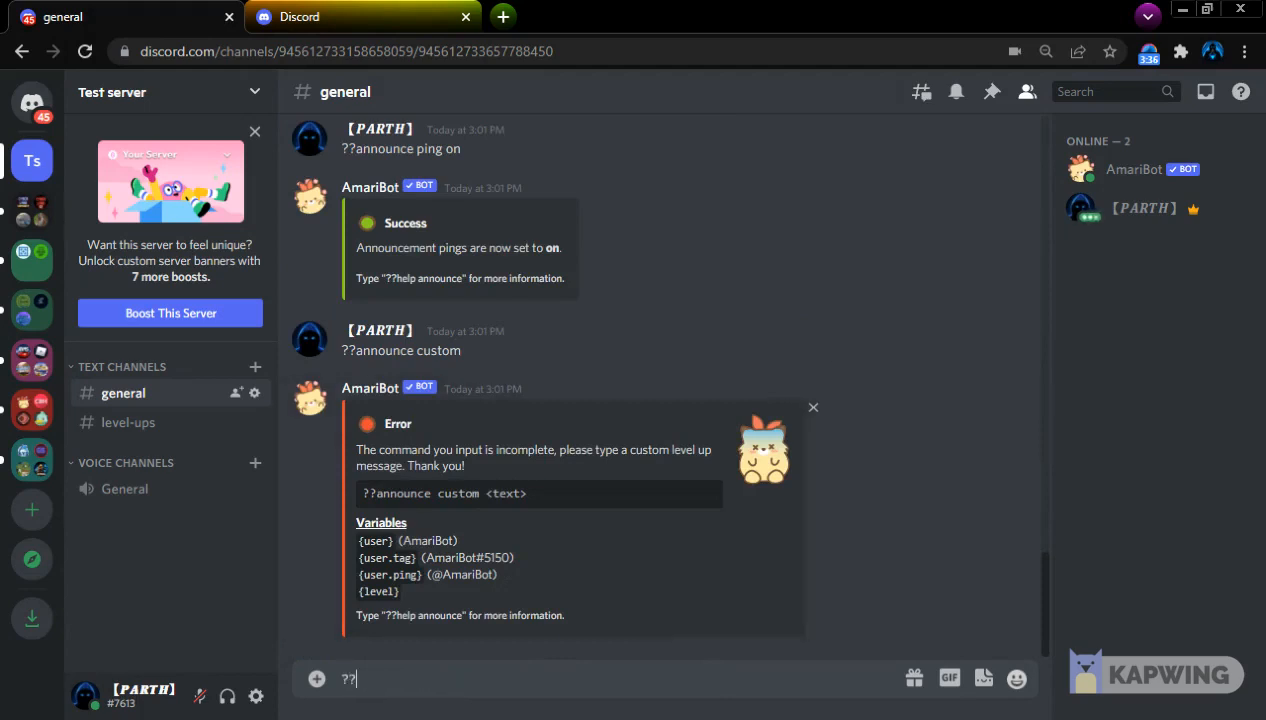
pyautogui.write('announce')
pyautogui.write(' cus')
pyautogui.press('BackSpace')
pyautogui.write('custom')
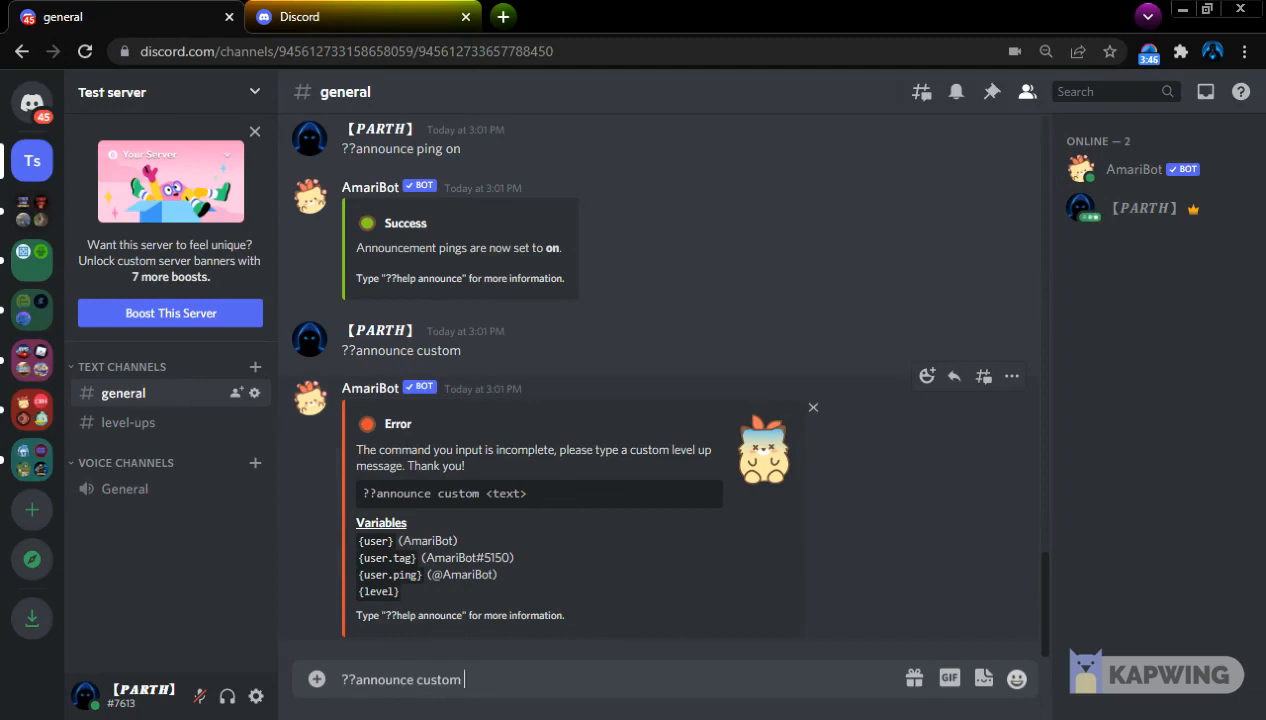
pyautogui.moveTo(356, 579); pyautogui.dragTo(418, 577)
pyautogui.click(423, 577)
pyautogui.write('{level}')
pyautogui.hotkey('ctrl', 'z')
pyautogui.moveTo(358, 575); pyautogui.dragTo(422, 577)
pyautogui.hotkey('ctrl', 'c')
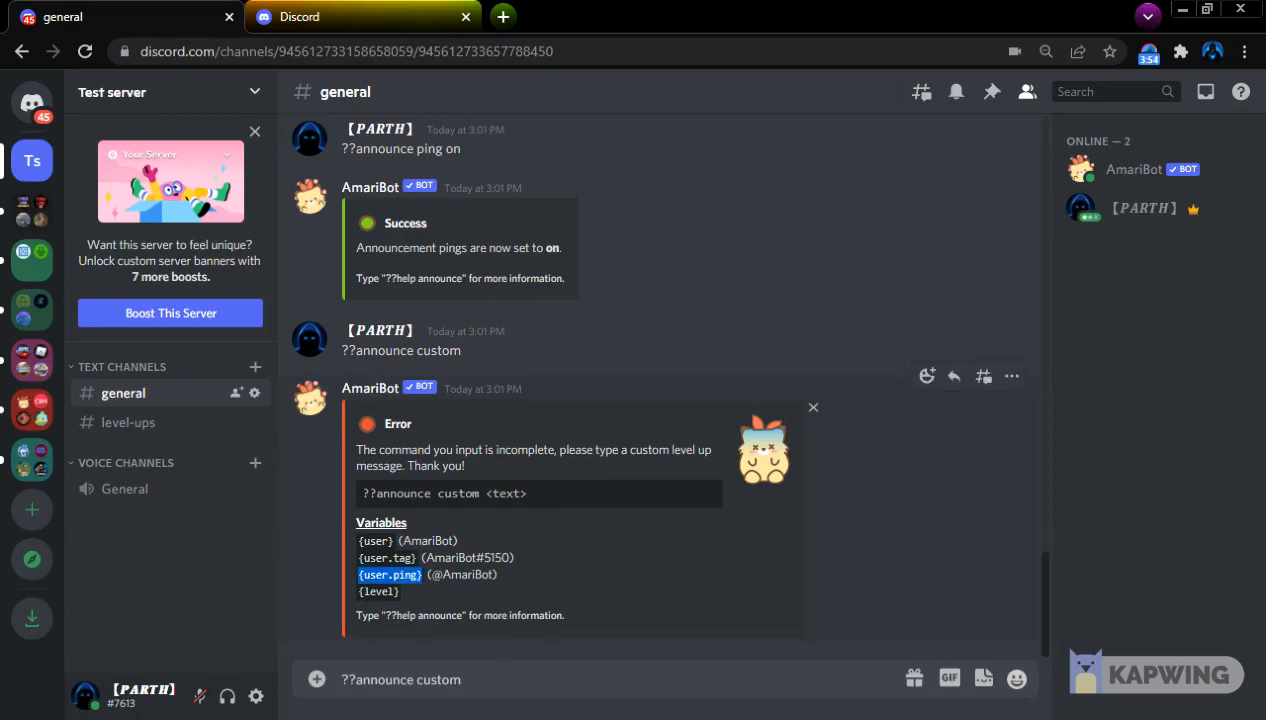
pyautogui.write('hi')
pyautogui.hotkey('ctrl', 'v')
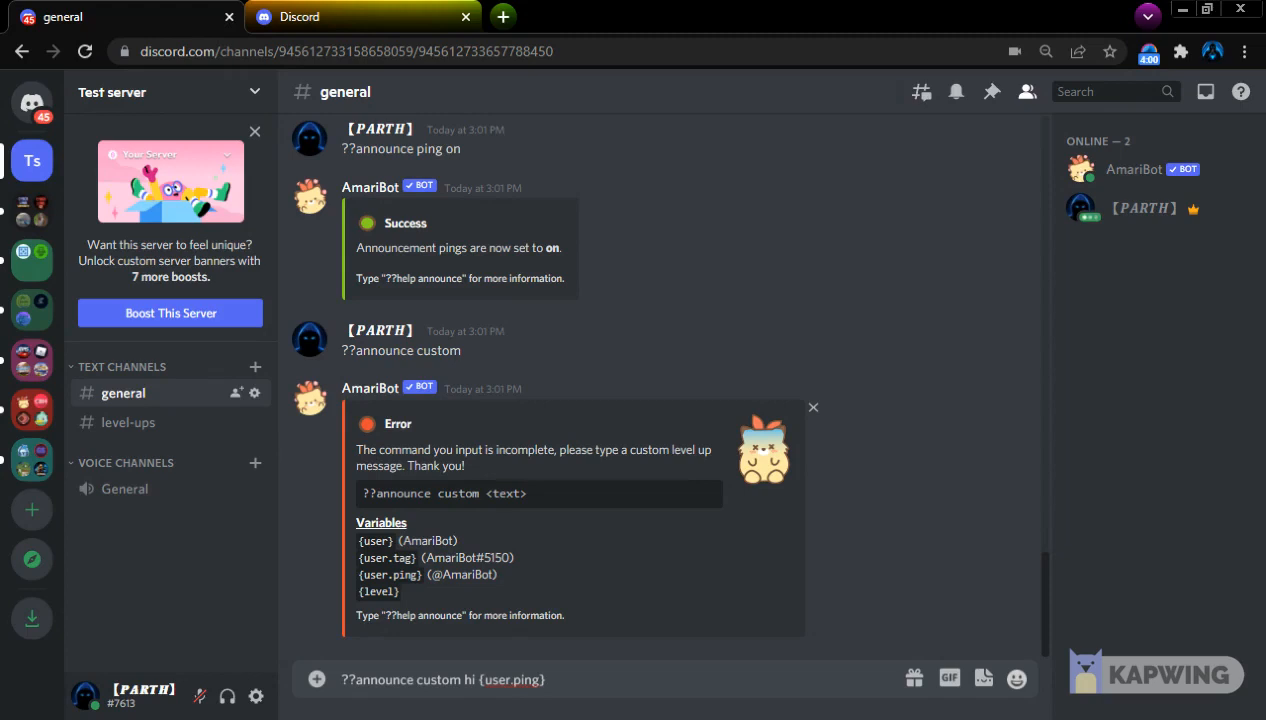
# Continue the custom announcement message with "congrats you are now level {level}"
pyautogui.write('conrgats')
pyautogui.press('BackSpace')
pyautogui.press('BackSpace')
pyautogui.press('BackSpace')
pyautogui.write('ats you are now level')
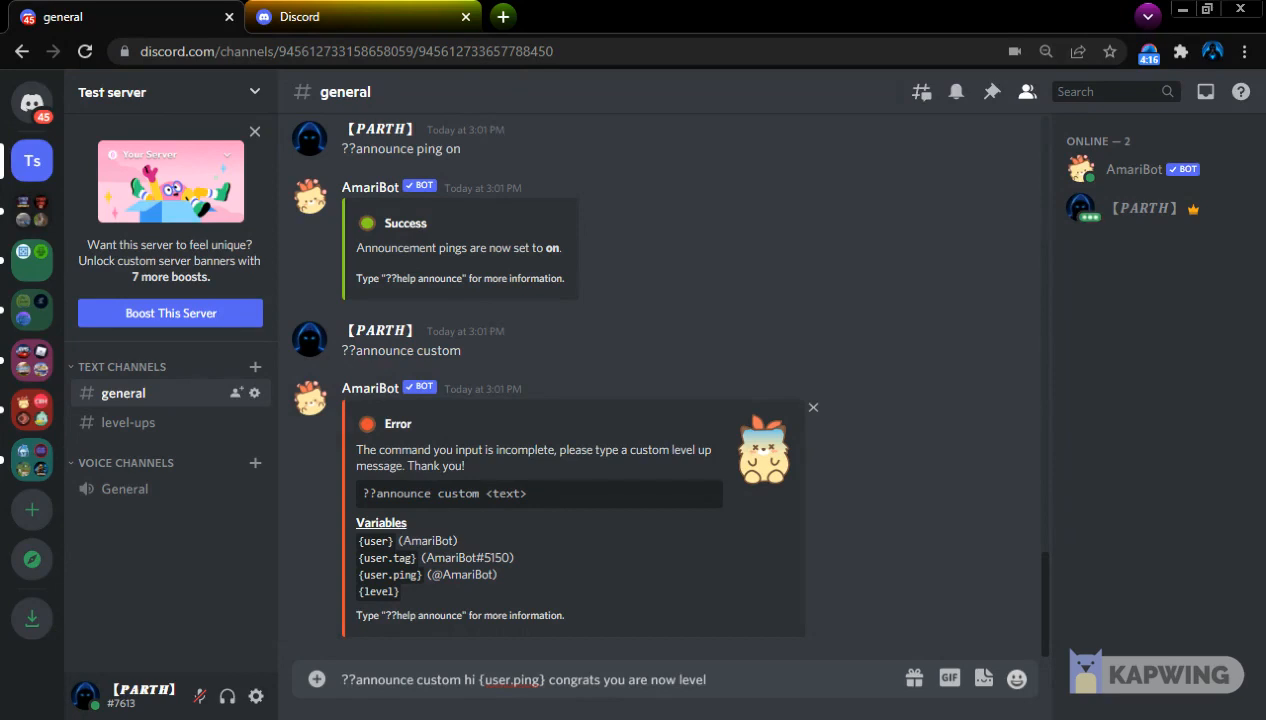
pyautogui.write('llevel')
pyautogui.press('BackSpace')
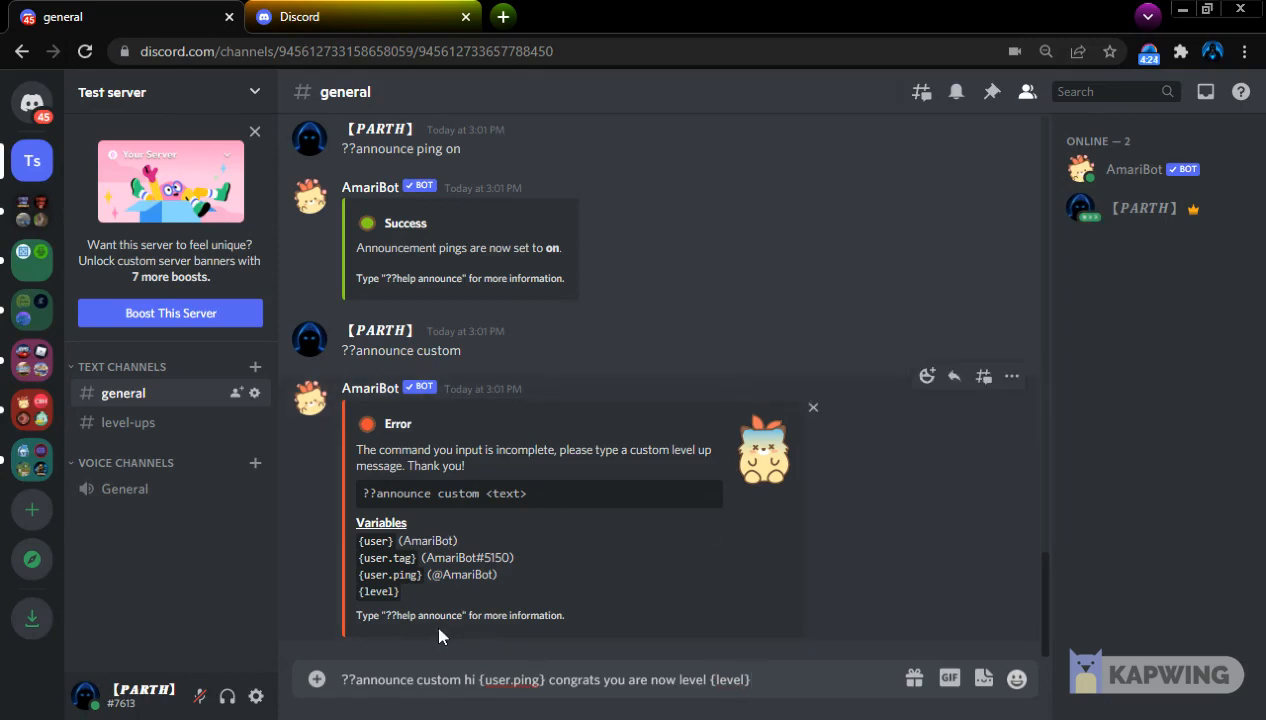
# Finish the custom announcement message with "thanks for grinding levels in the server." and send the command
pyautogui.write('thaanks')
pyautogui.press('BackSpace')
pyautogui.press('BackSpace')
pyautogui.press('BackSpace')
pyautogui.write('nks for grinding levels in the server.')
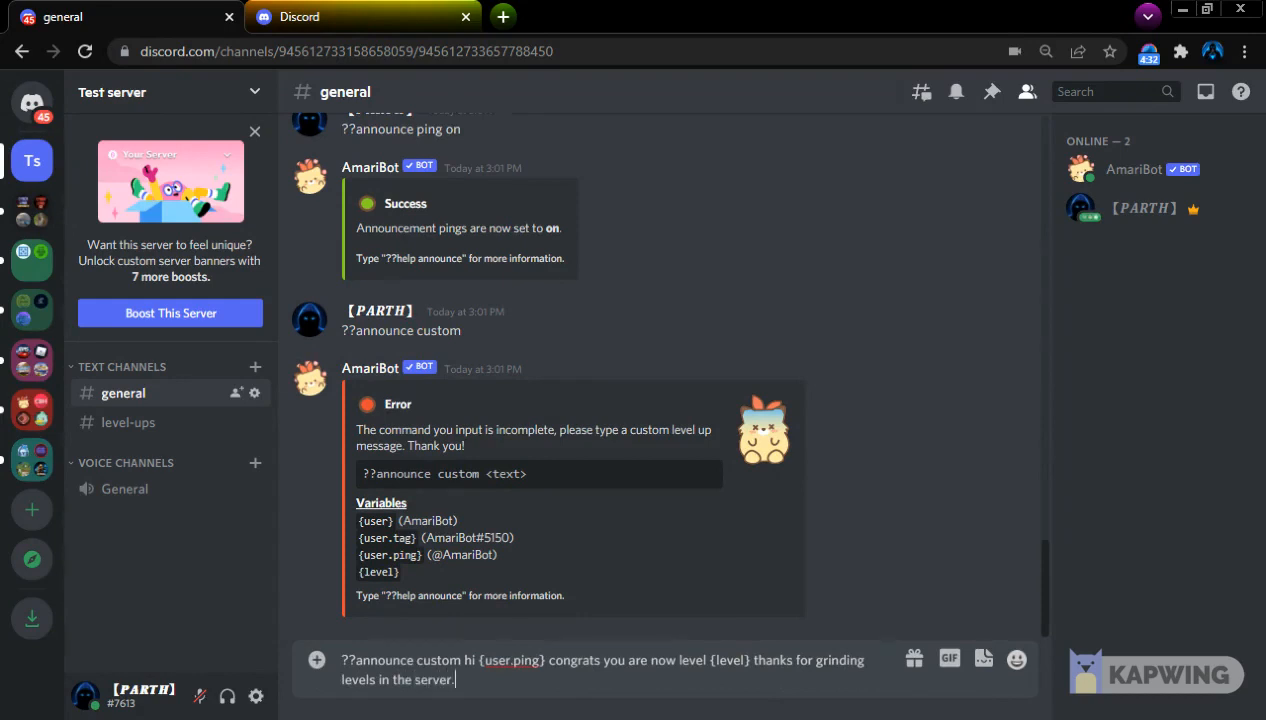
pyautogui.press('Return')
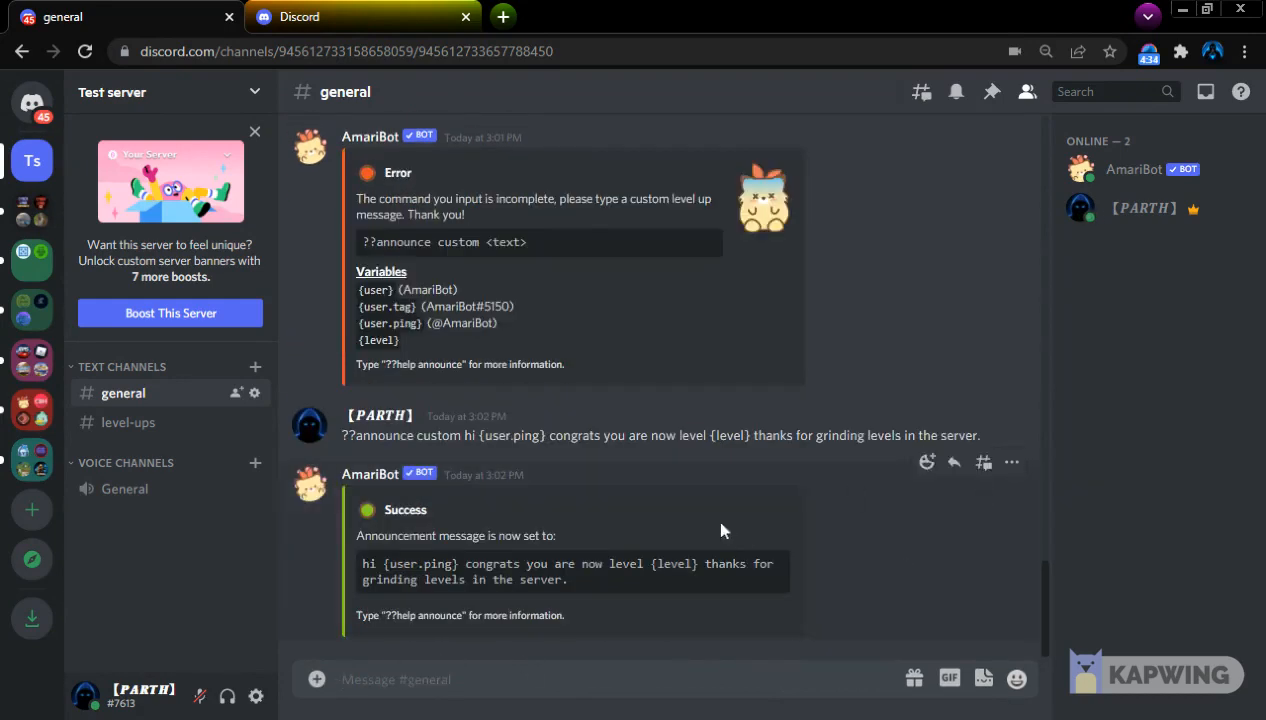
# Send ??announce level in general to look up the level-specific announcement subcommands
pyautogui.scroll(3, 520, 437)
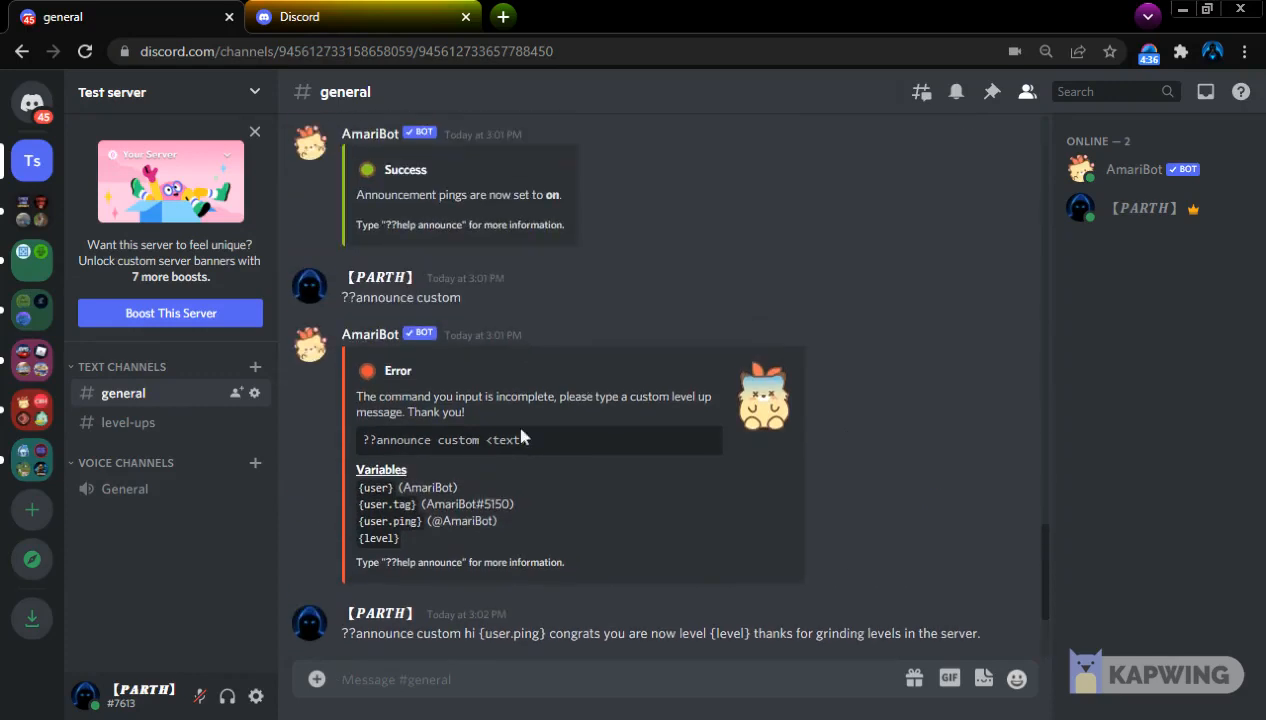
pyautogui.scroll(5, 520, 437)
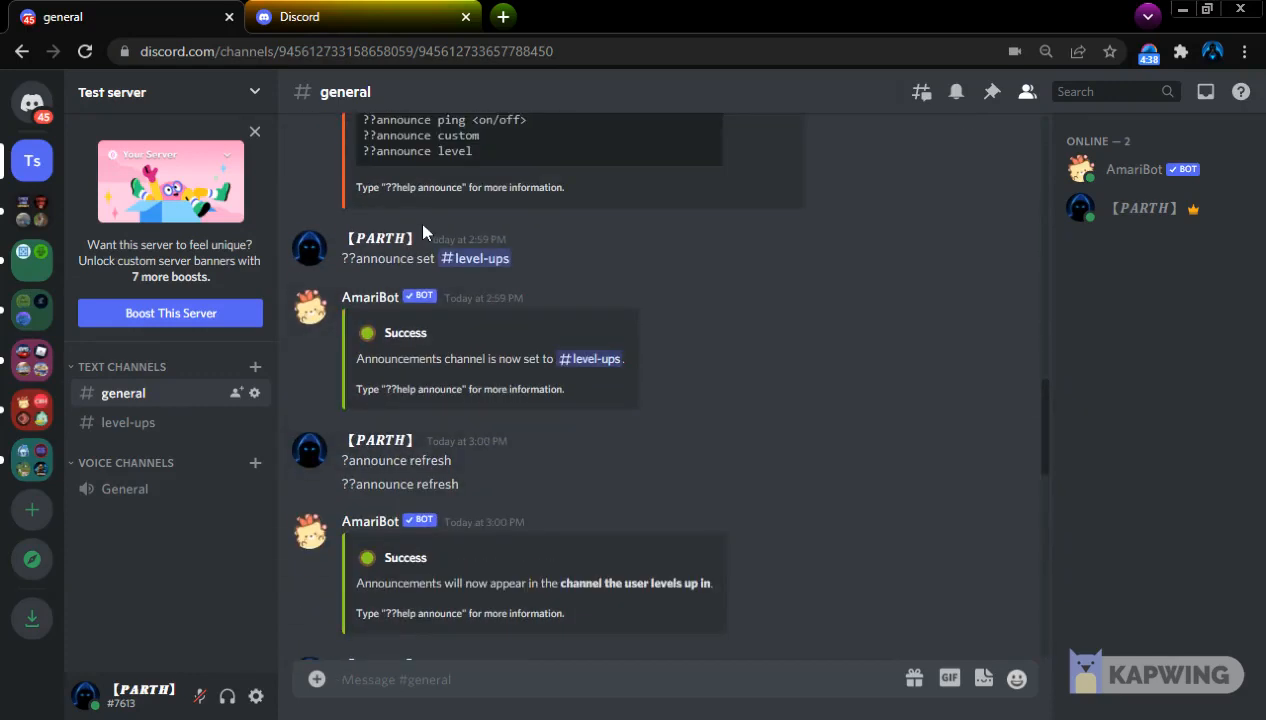
pyautogui.write('??a')
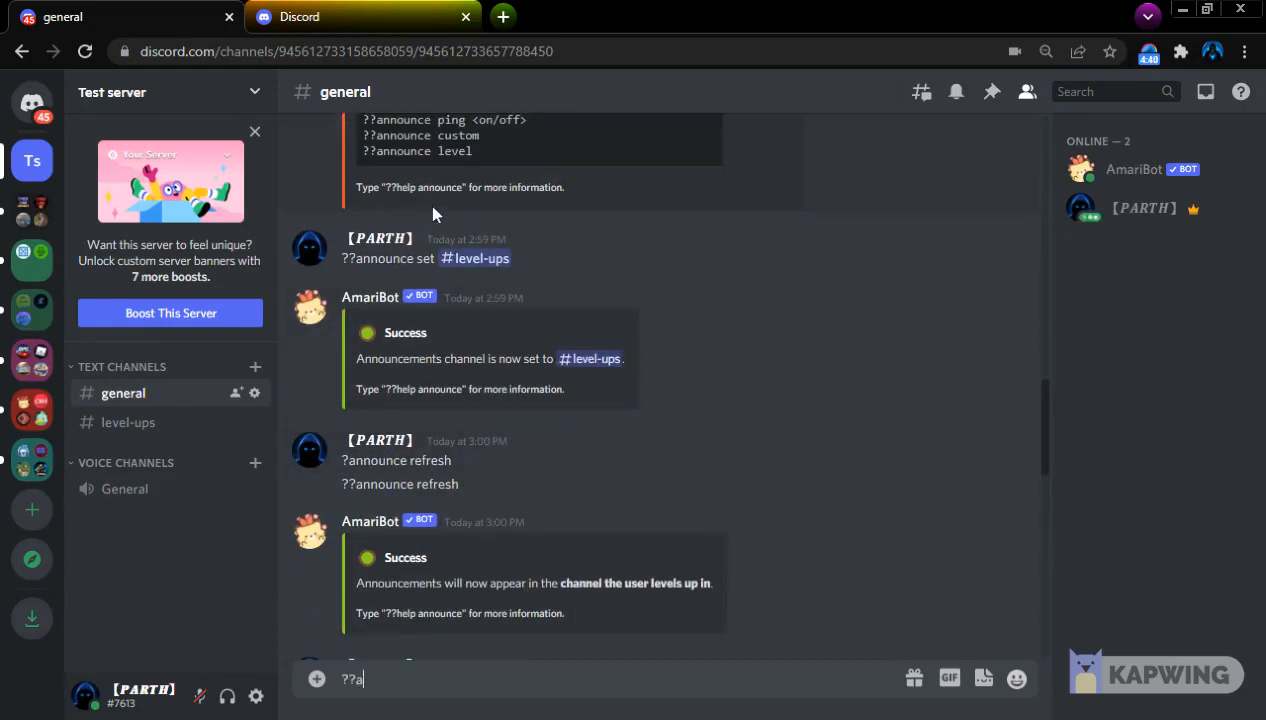
pyautogui.write('nnounce level')
pyautogui.press('Return')
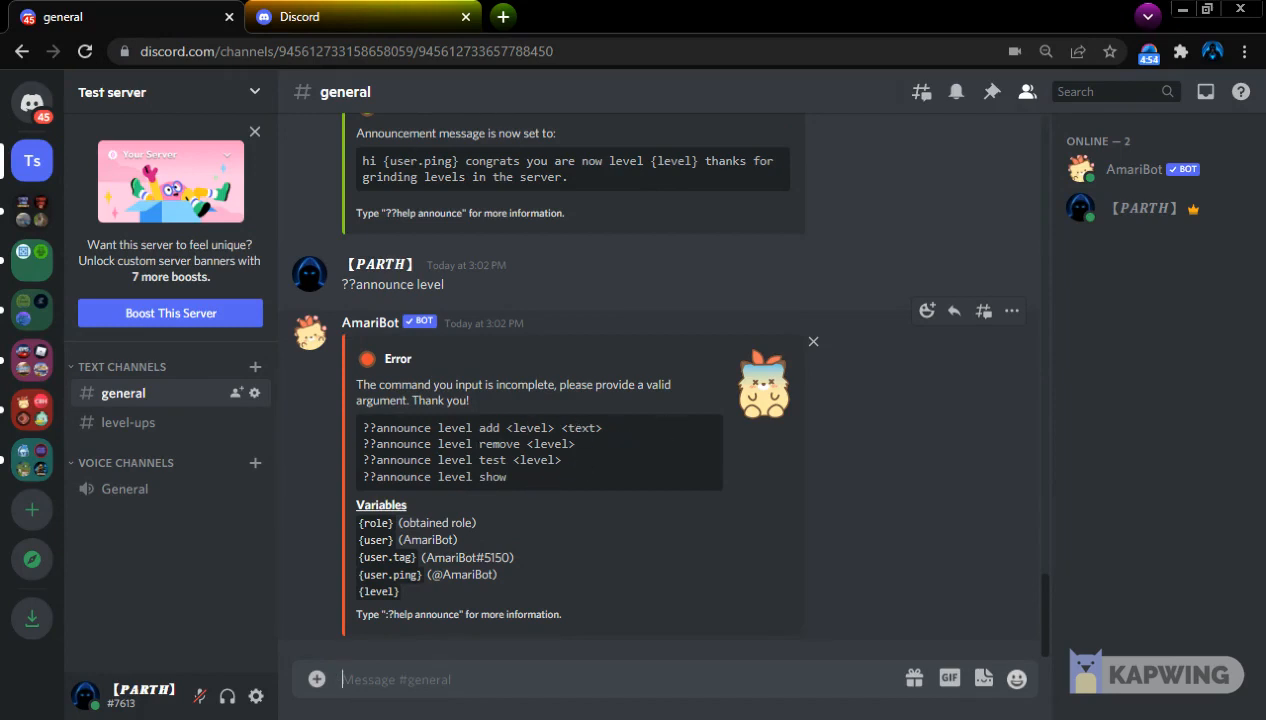
# Review AmariBot's admin commands in the help message and send ??blacklist to look up its arguments
pyautogui.scroll(10, 598, 446)
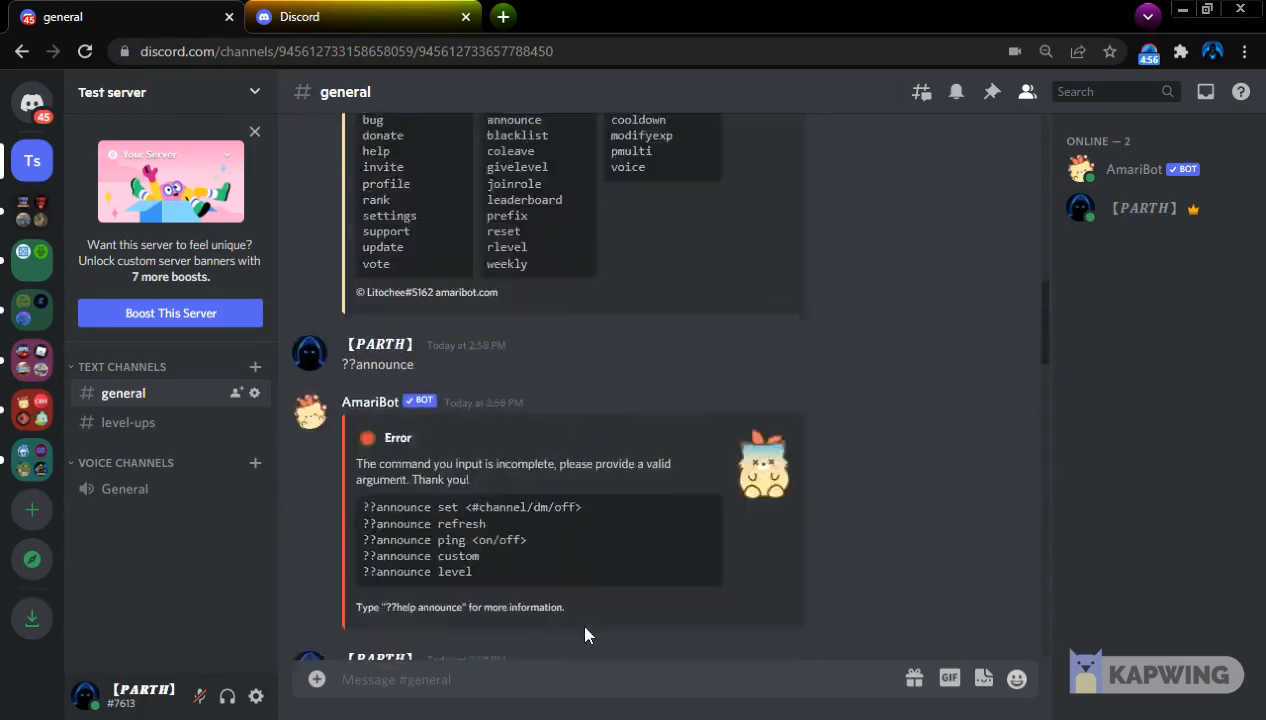
pyautogui.scroll(2, 470, 503)
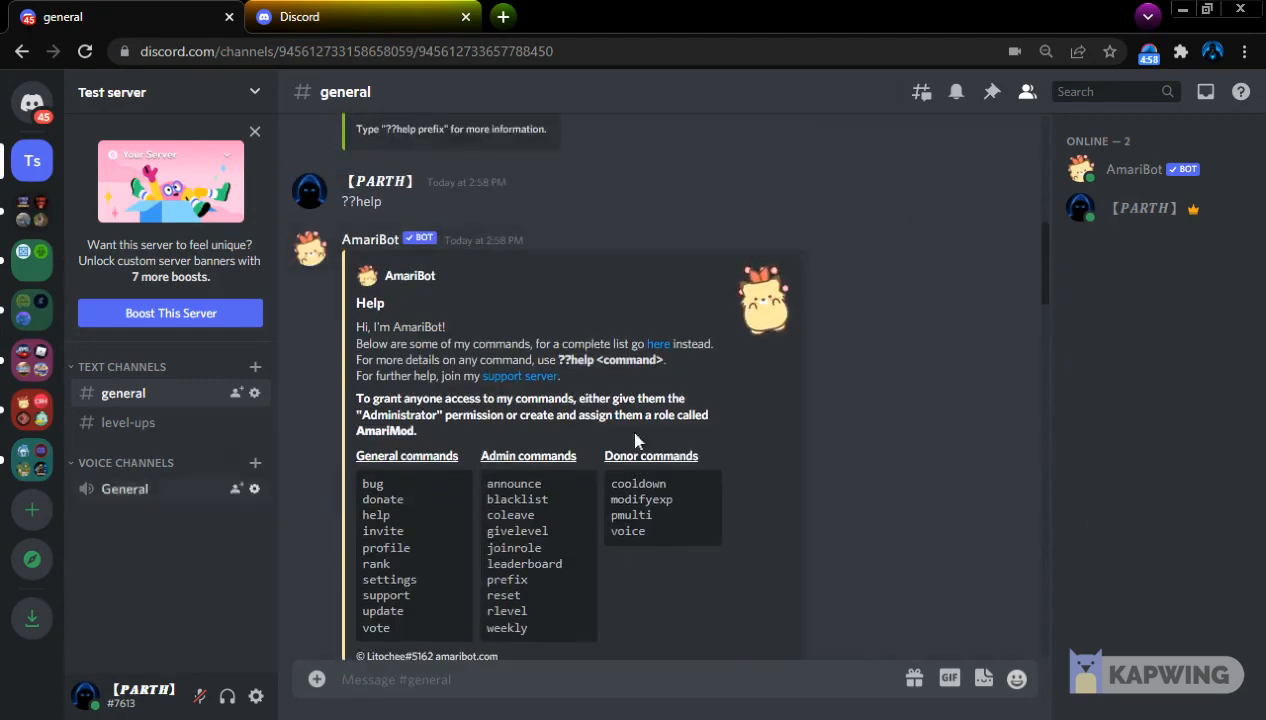
pyautogui.write('??bla')
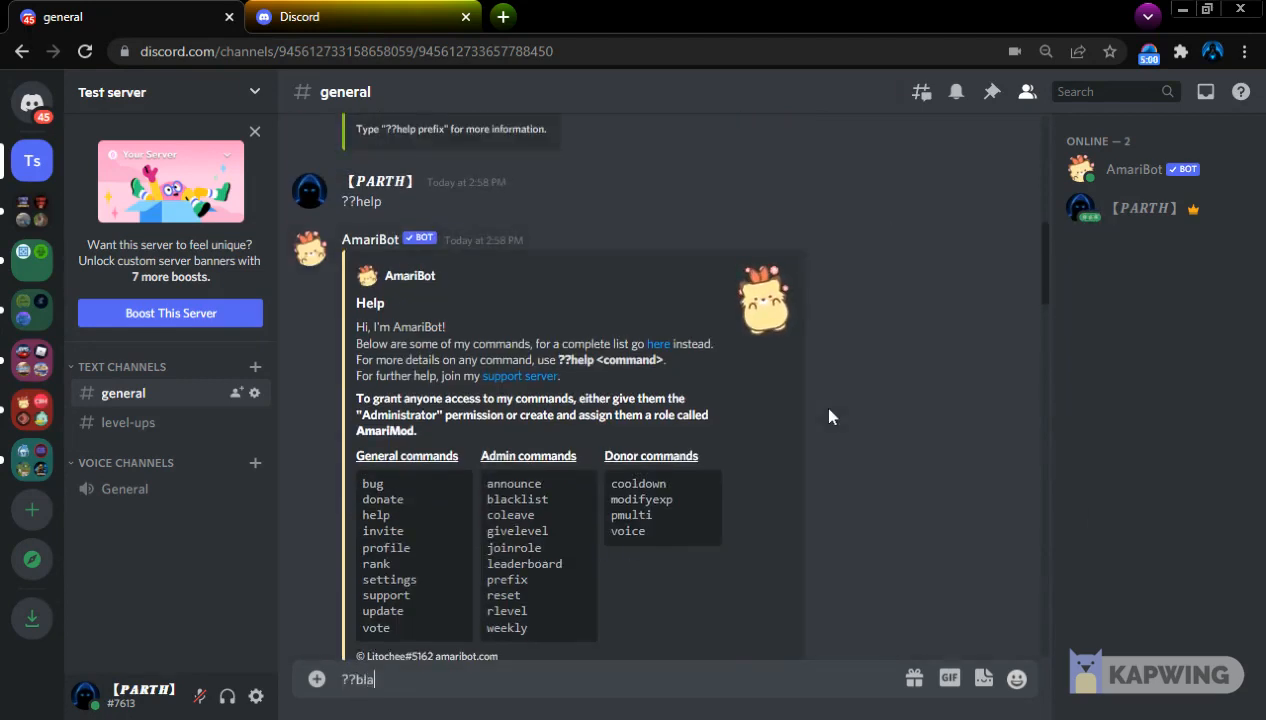
pyautogui.write('cklist')
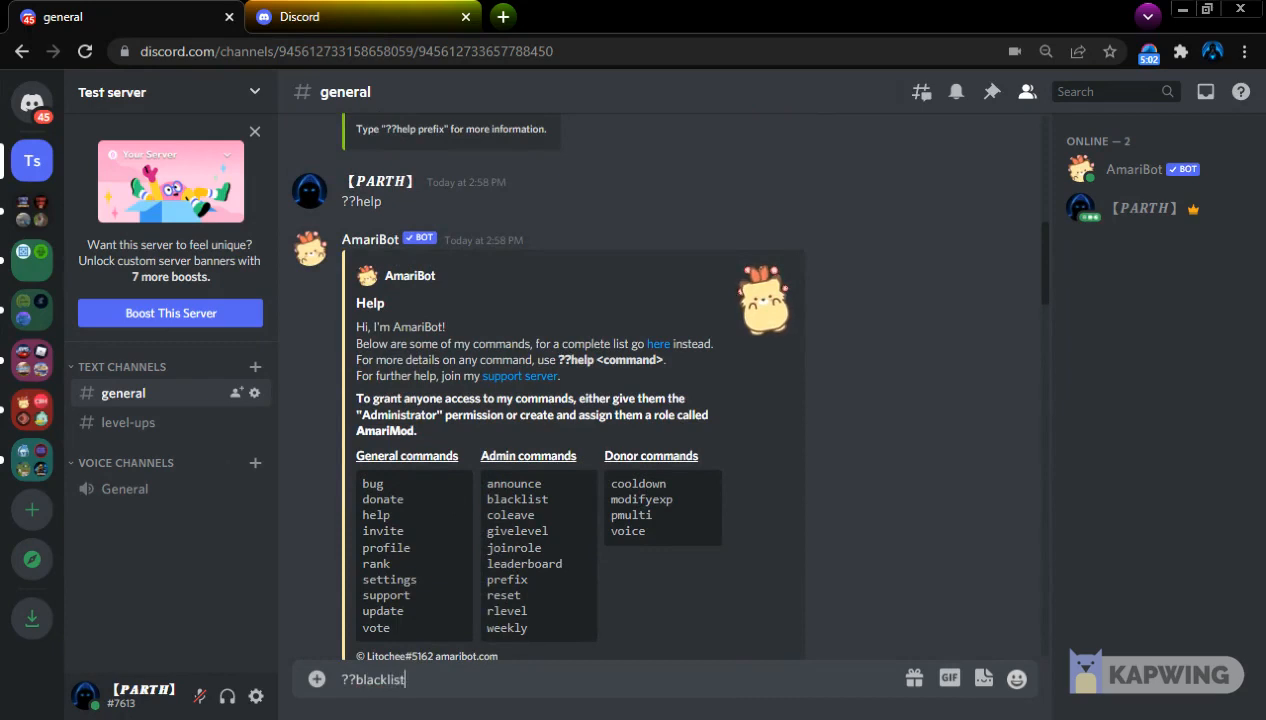
pyautogui.press('Return')
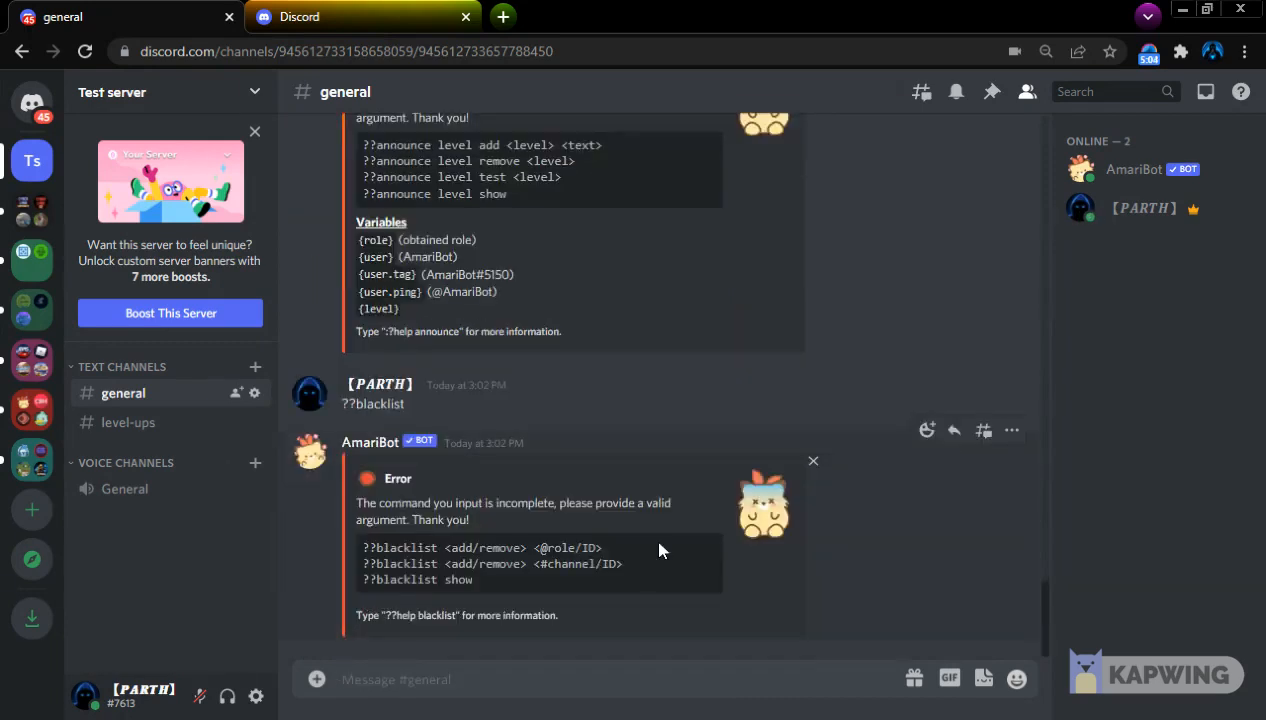
pyautogui.write('??blac')
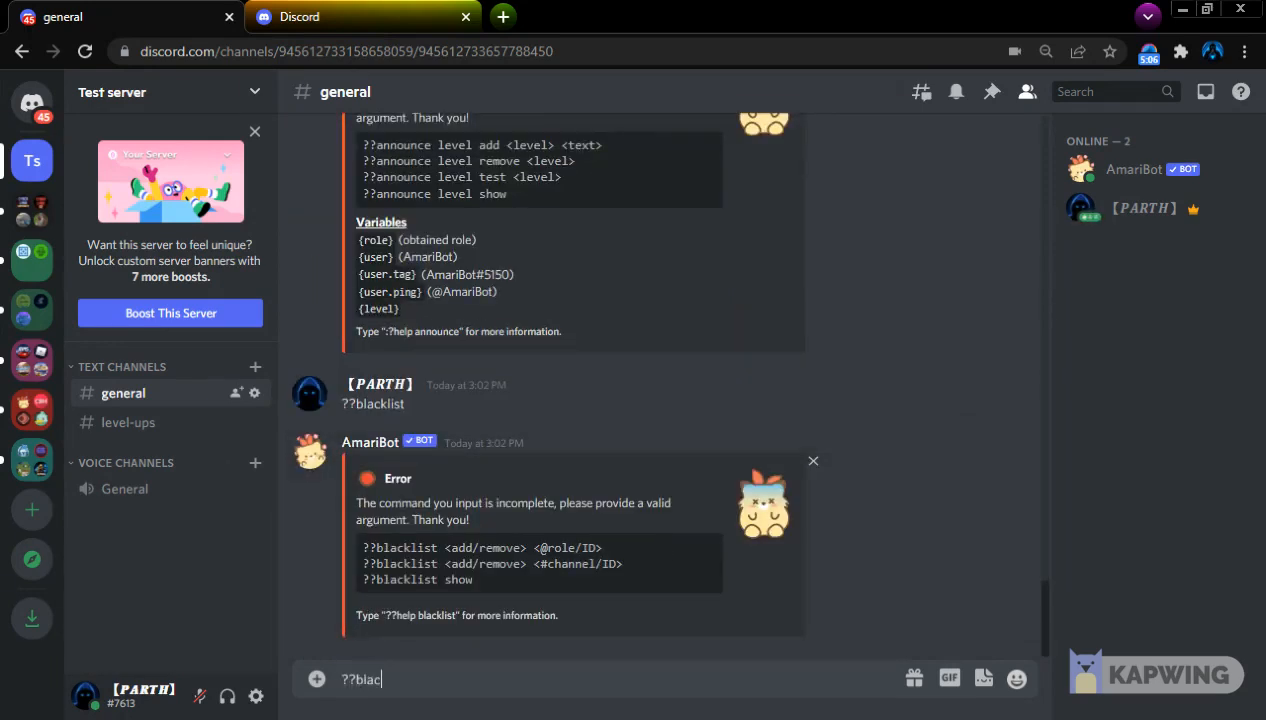
pyautogui.write('klist')
pyautogui.press('BackSpace')
pyautogui.write('add @')
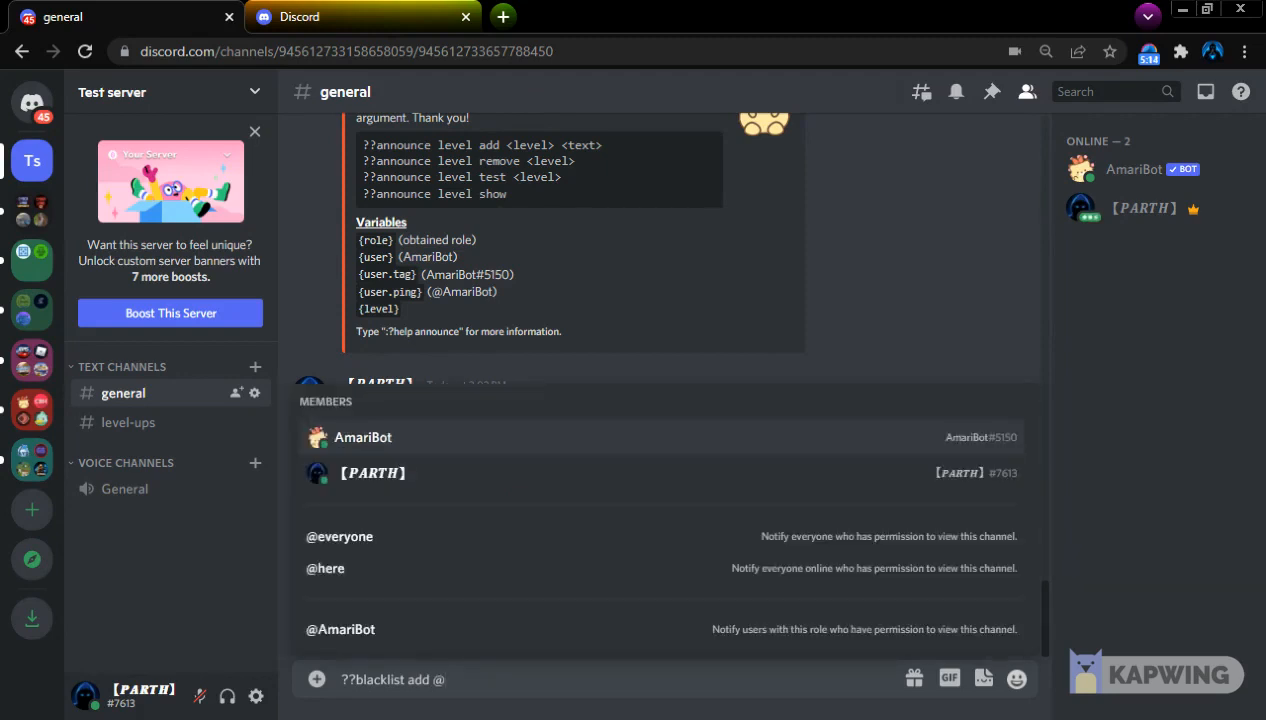
pyautogui.click(500, 622)
pyautogui.press('Return')
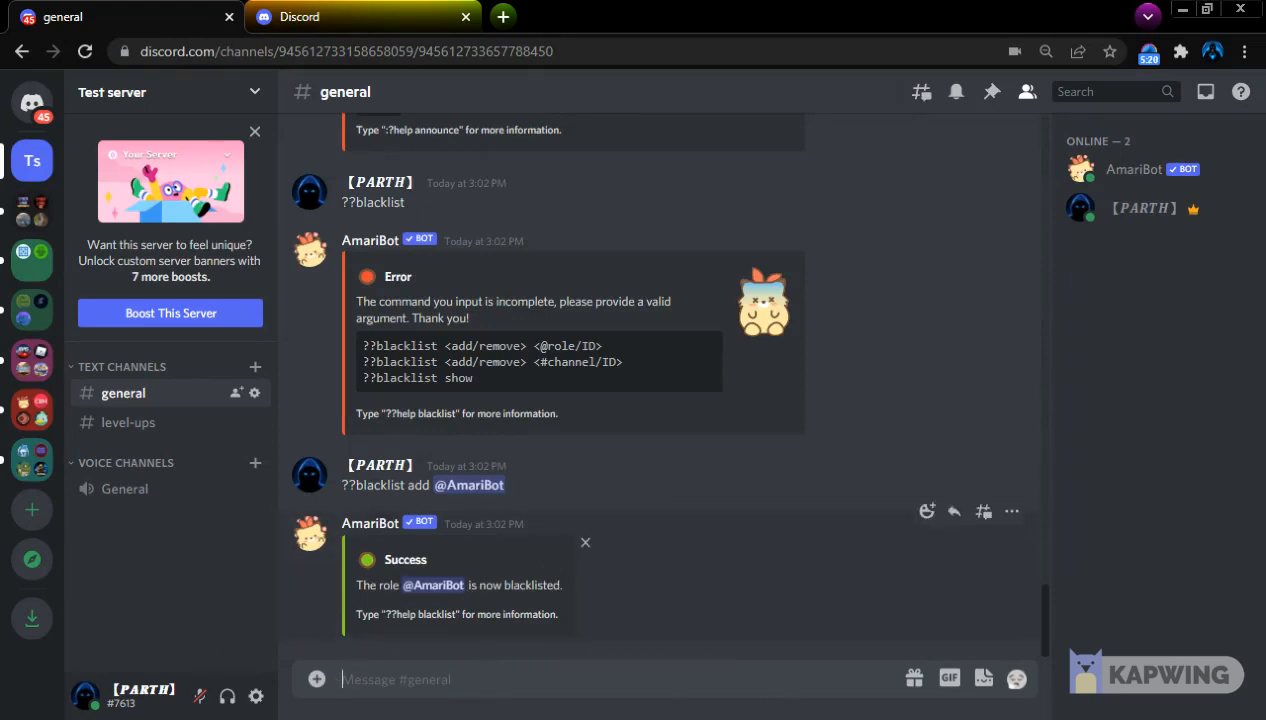
pyautogui.moveTo(389, 585); pyautogui.dragTo(487, 614)
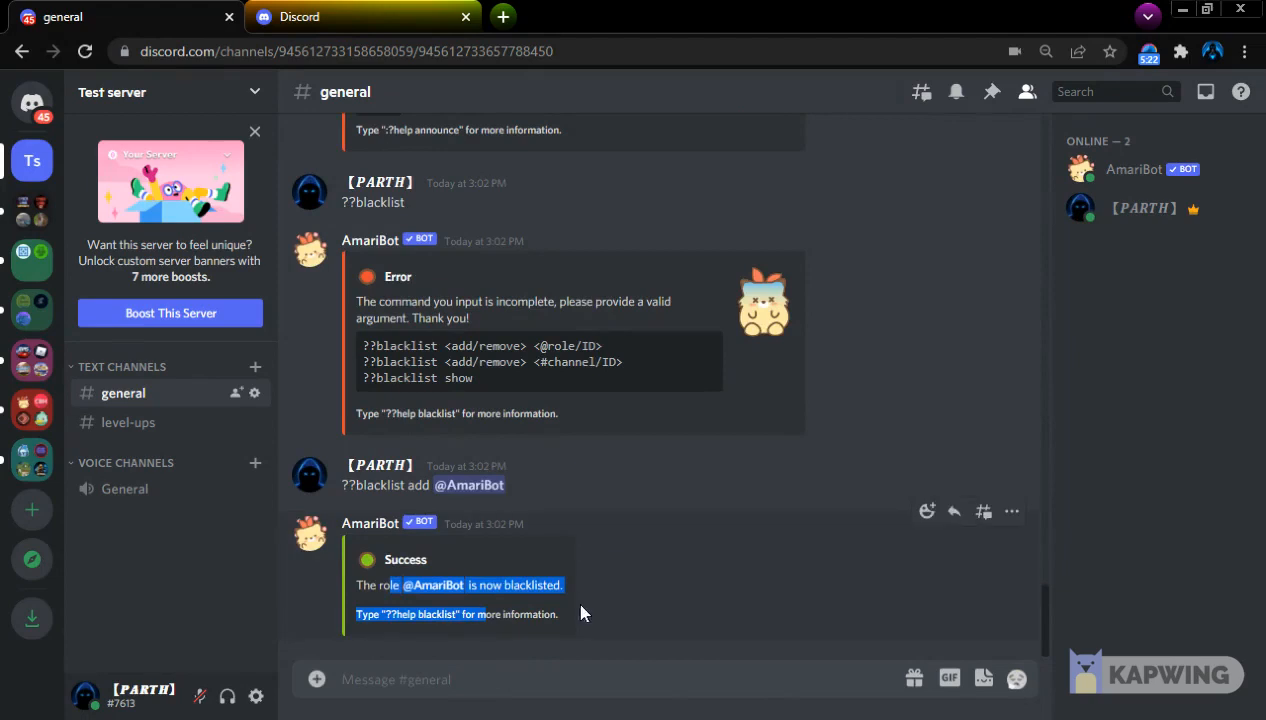
pyautogui.click(394, 540)
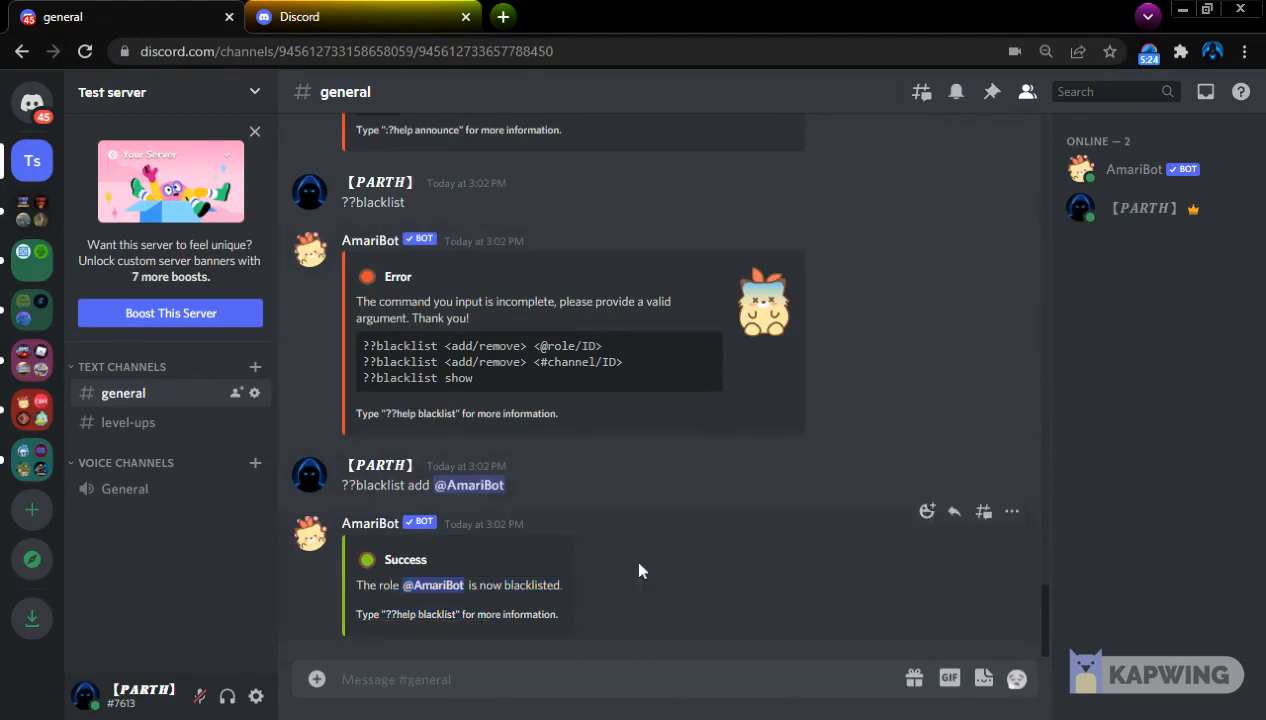
# Blacklist the general text channel by sending ??blacklist add #general
pyautogui.write('??blacklist')
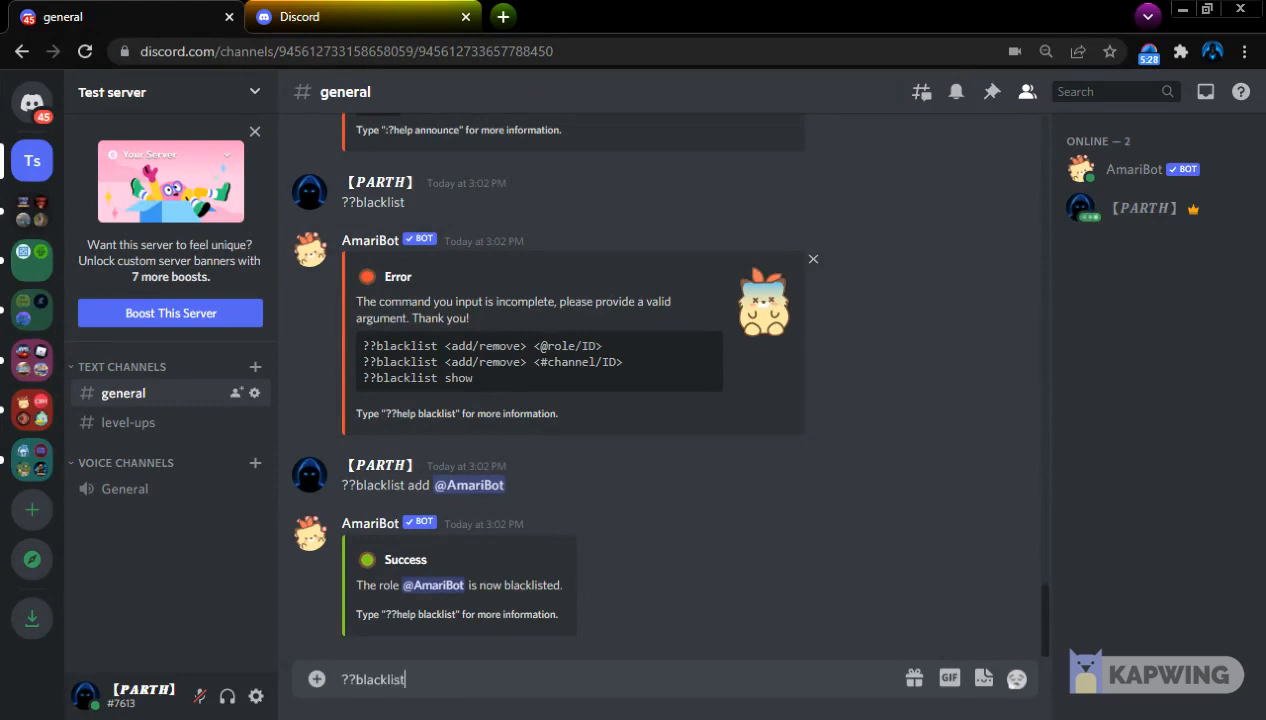
pyautogui.write(' add #gen')
pyautogui.press('Return')
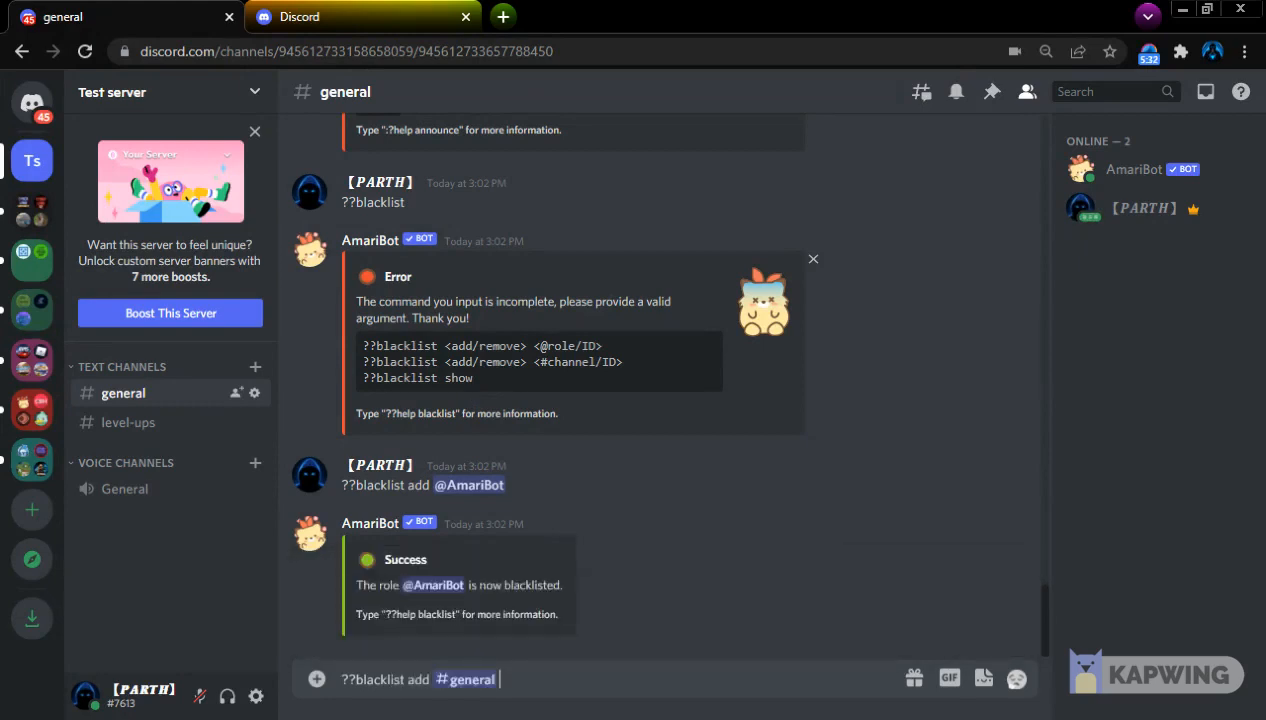
pyautogui.press('Return')
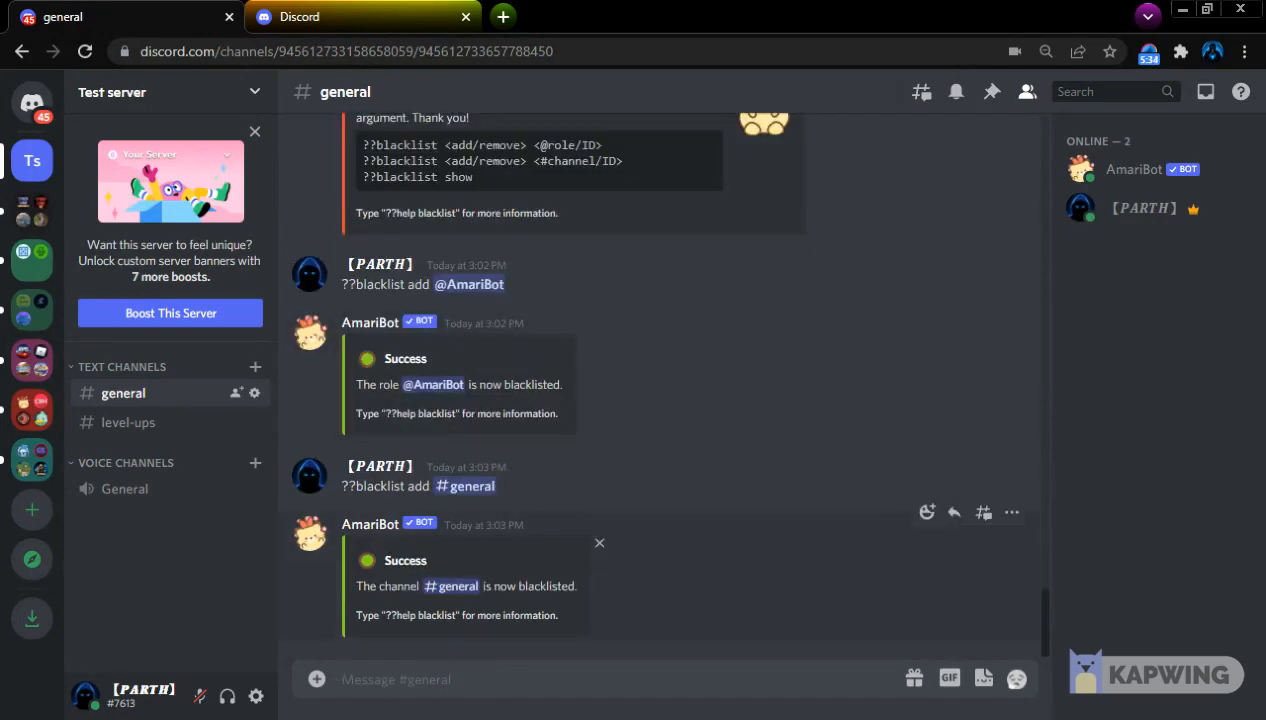
# Look back through the earlier announcement and blacklist command replies in the general channel
pyautogui.scroll(5, 457, 564)
pyautogui.scroll(-5, 506, 502)
pyautogui.scroll(2, 629, 530)
pyautogui.scroll(-3, 283, 514)
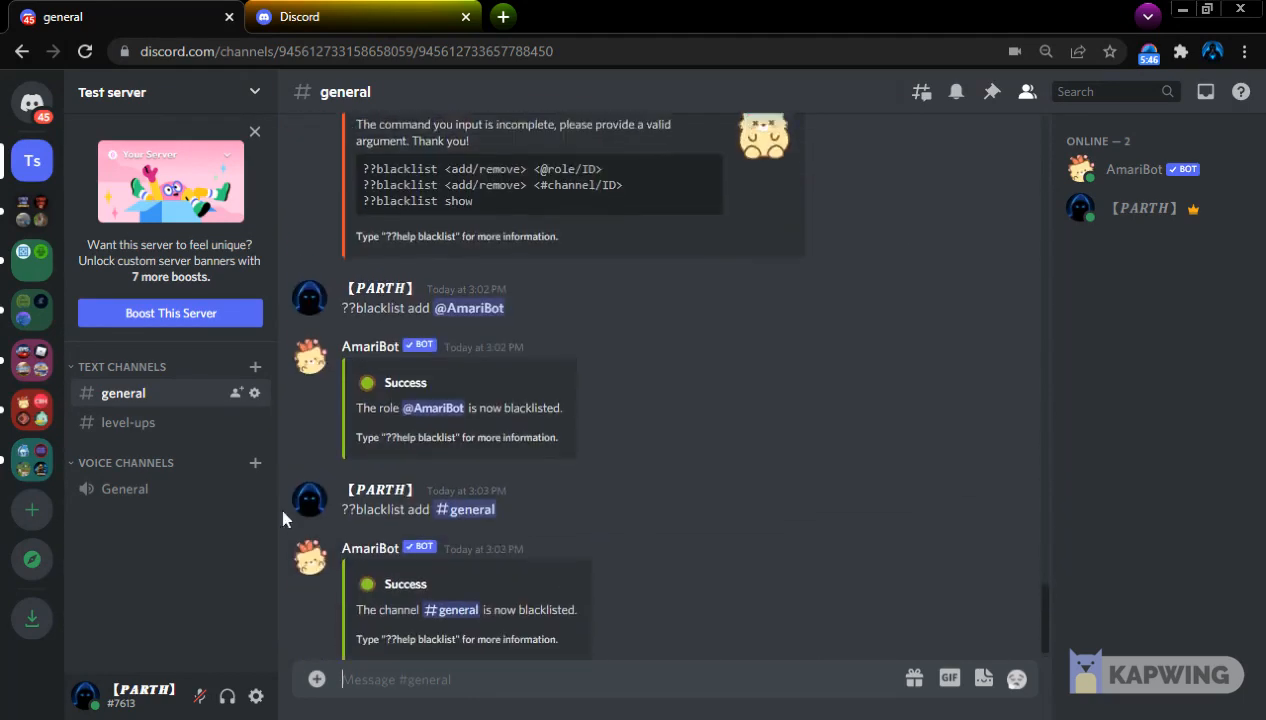
pyautogui.scroll(8, 313, 356)
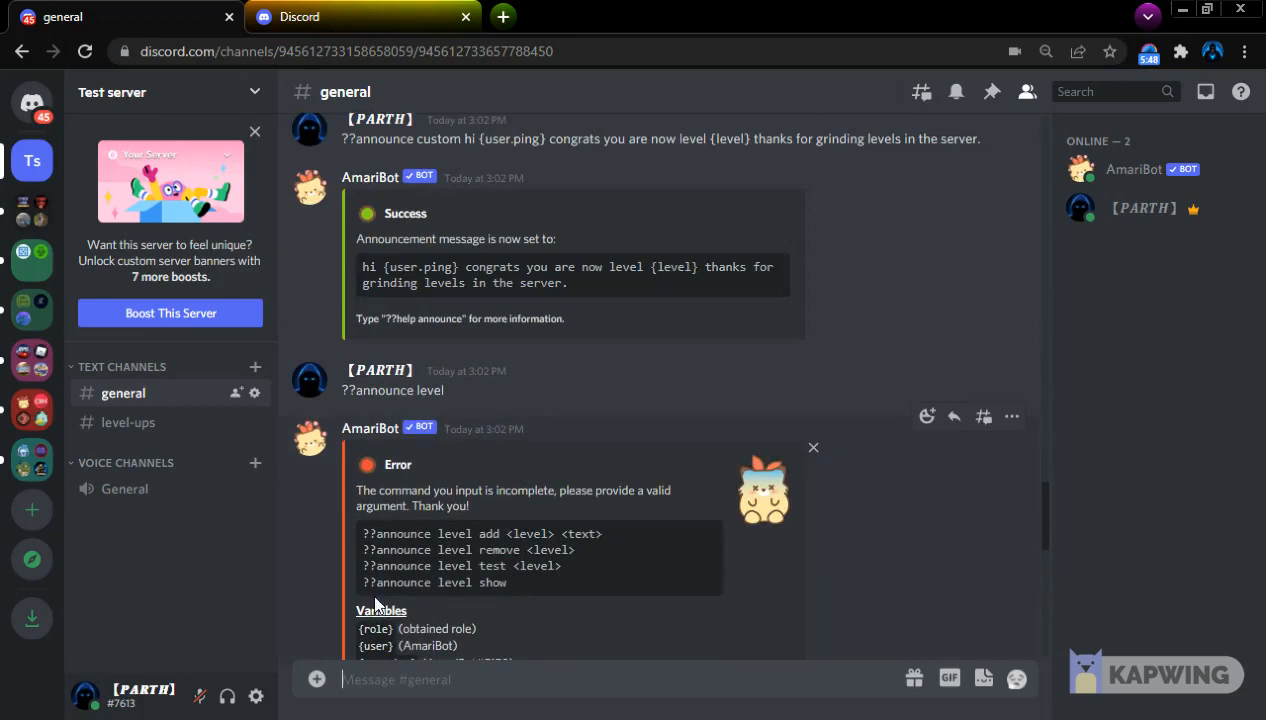
pyautogui.scroll(2, 563, 510)
pyautogui.scroll(-2, 565, 515)
pyautogui.scroll(-8, 569, 521)
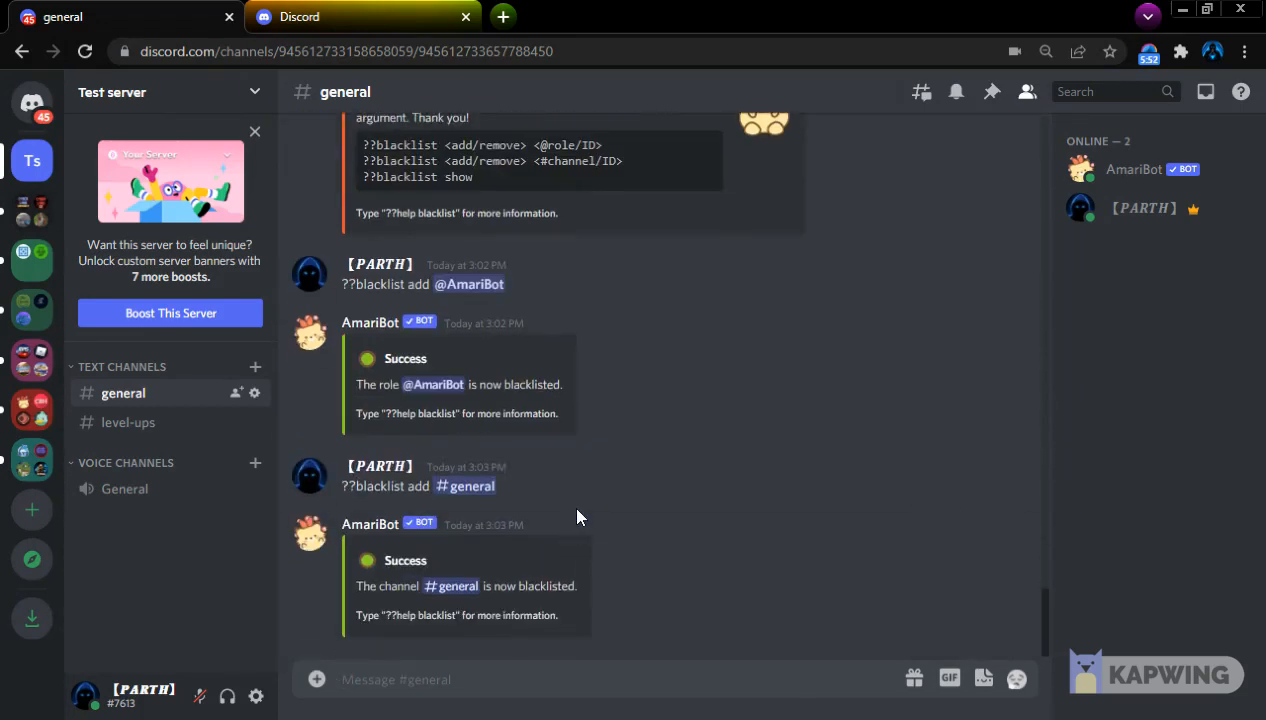
# Send ??help to list AmariBot's commands and ??coleave to look up its arguments
pyautogui.write('??help')
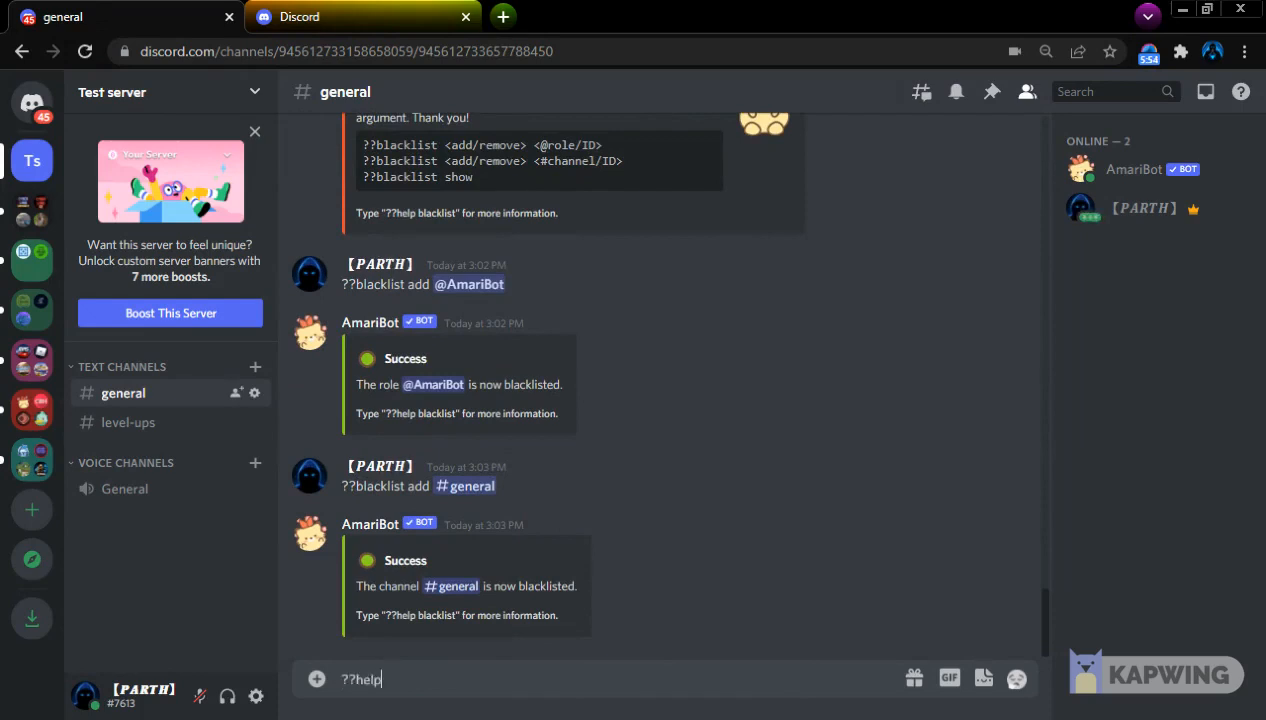
pyautogui.press('Return')
pyautogui.write('??')
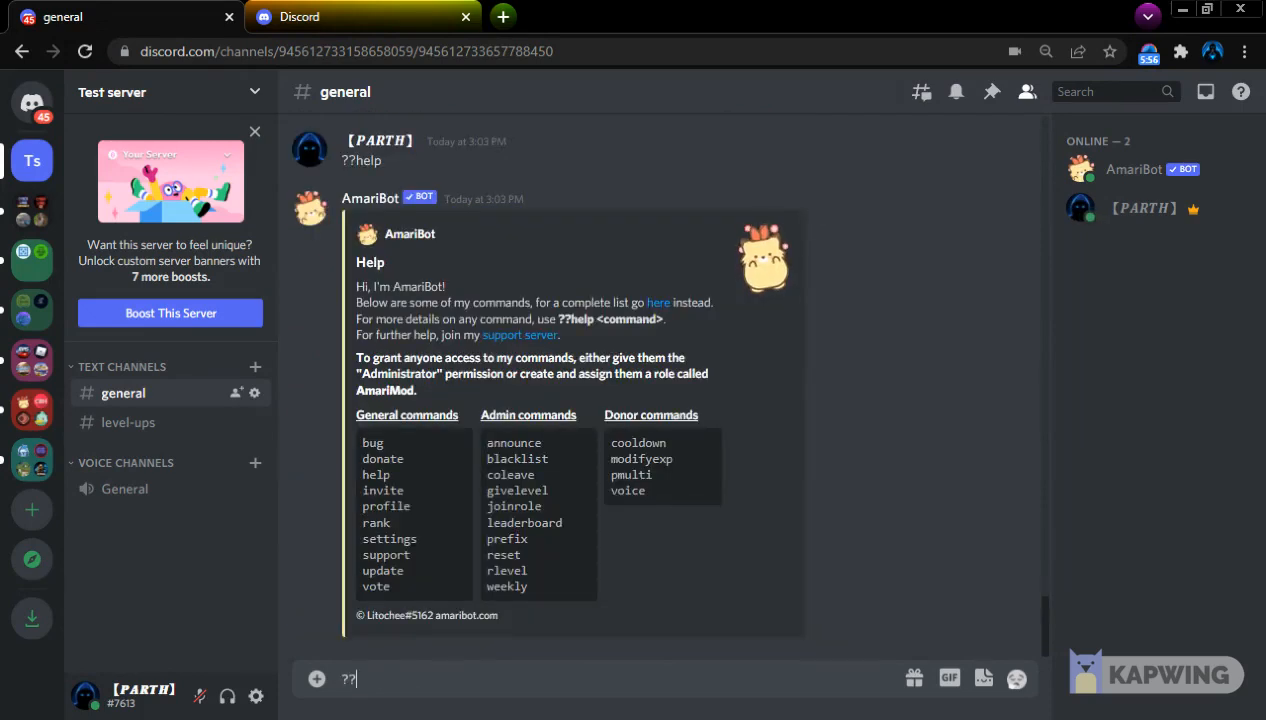
pyautogui.write('co')
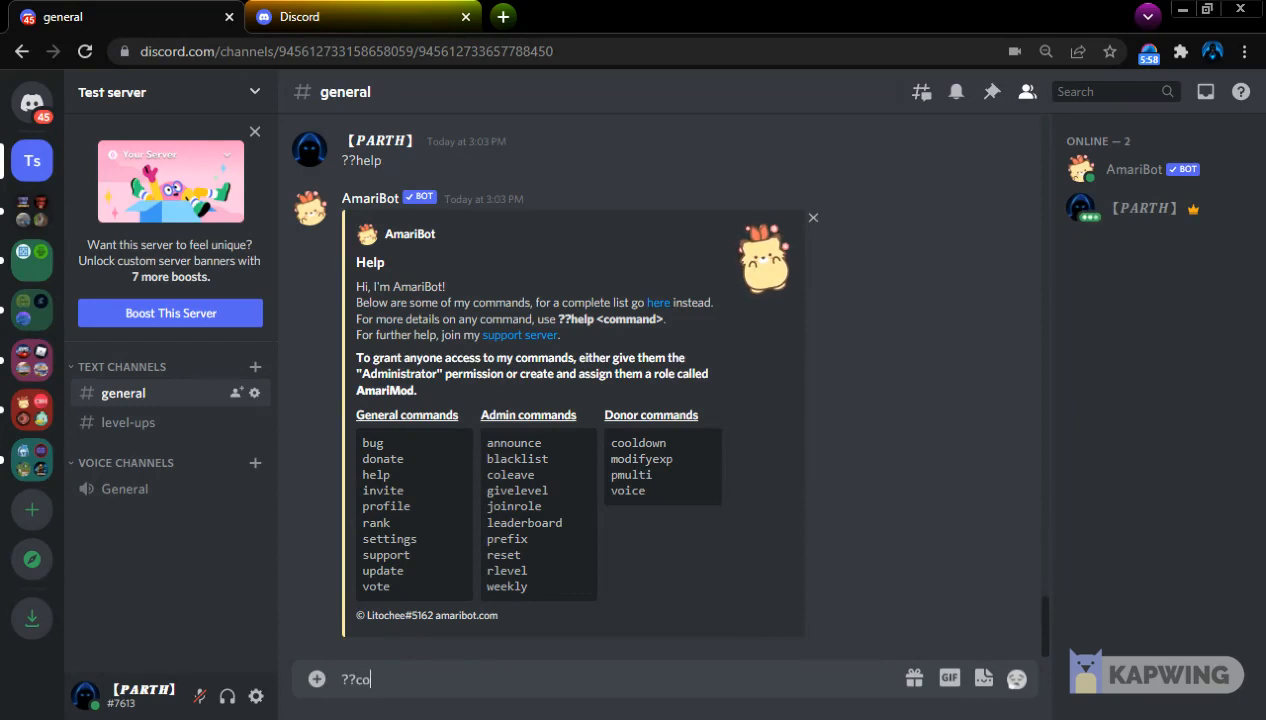
pyautogui.write('leave')
pyautogui.press('Return')
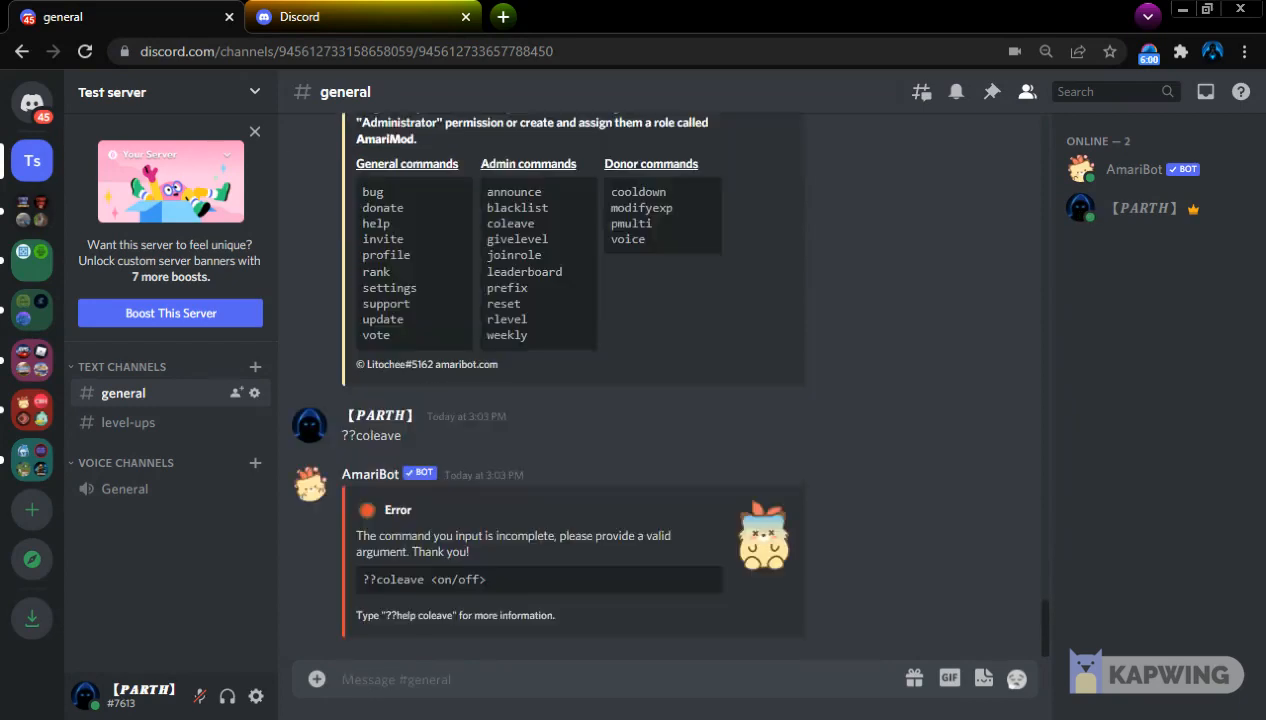
# Turn on clearing of user data when members leave by sending ??coleave on
pyautogui.write('??coleave on')
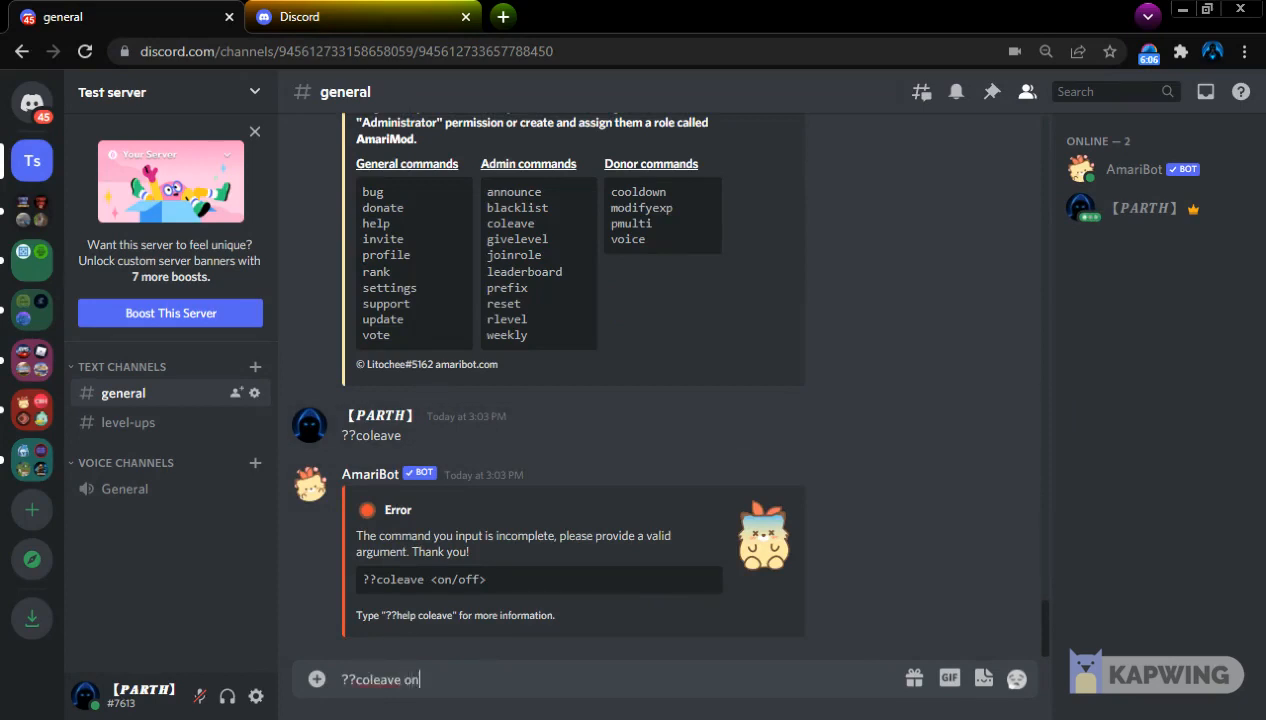
pyautogui.press('Return')
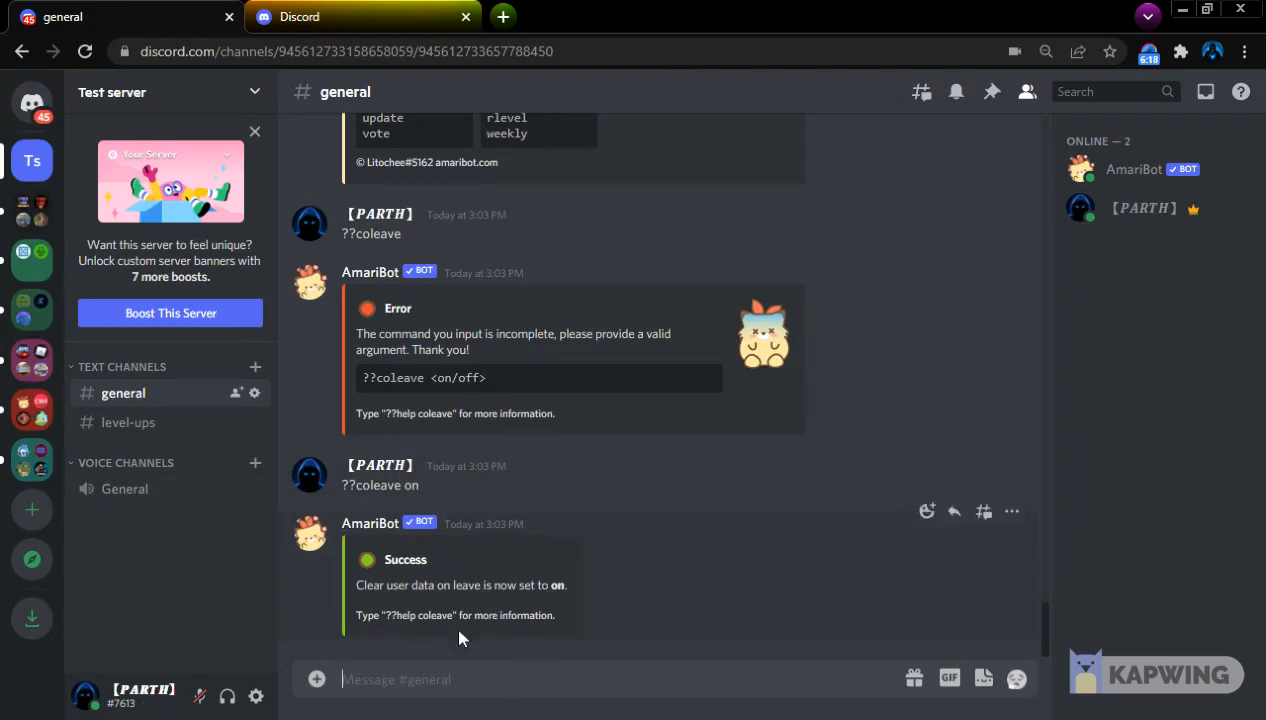
# Turn off clearing of user data on leave by sending ??coleave off
pyautogui.write('??')
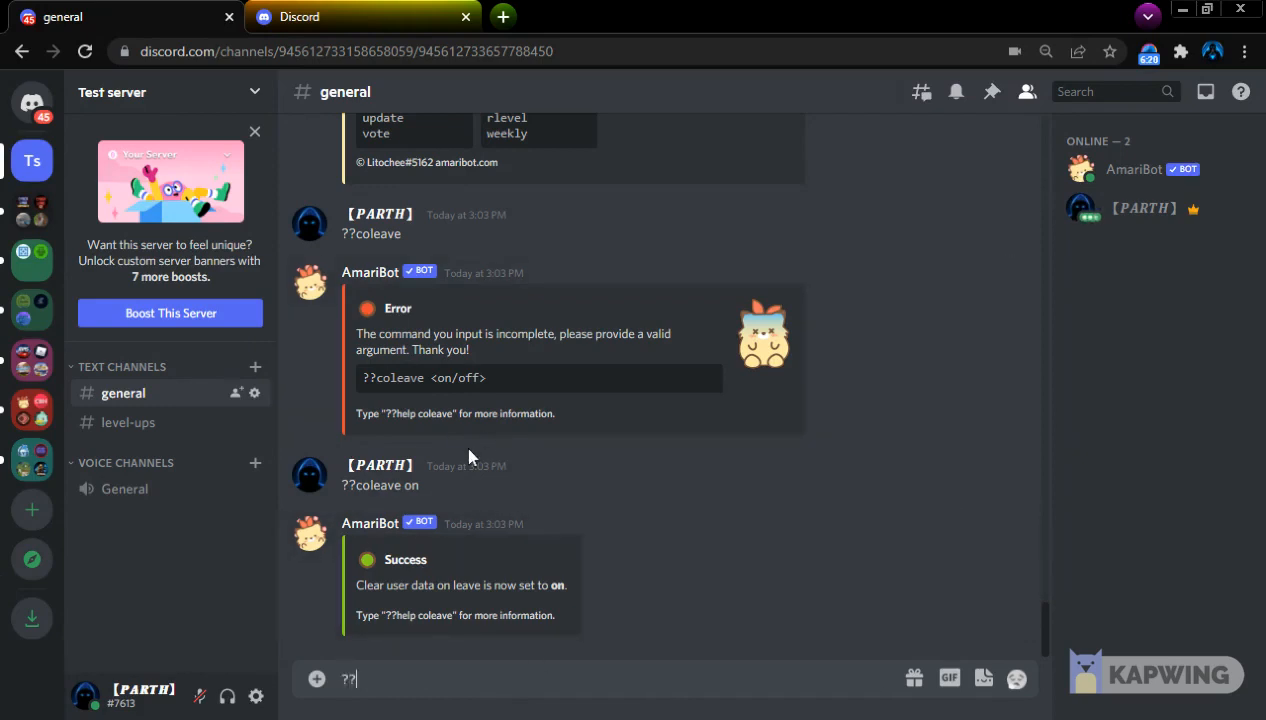
pyautogui.write('coleave off')
pyautogui.press('Return')
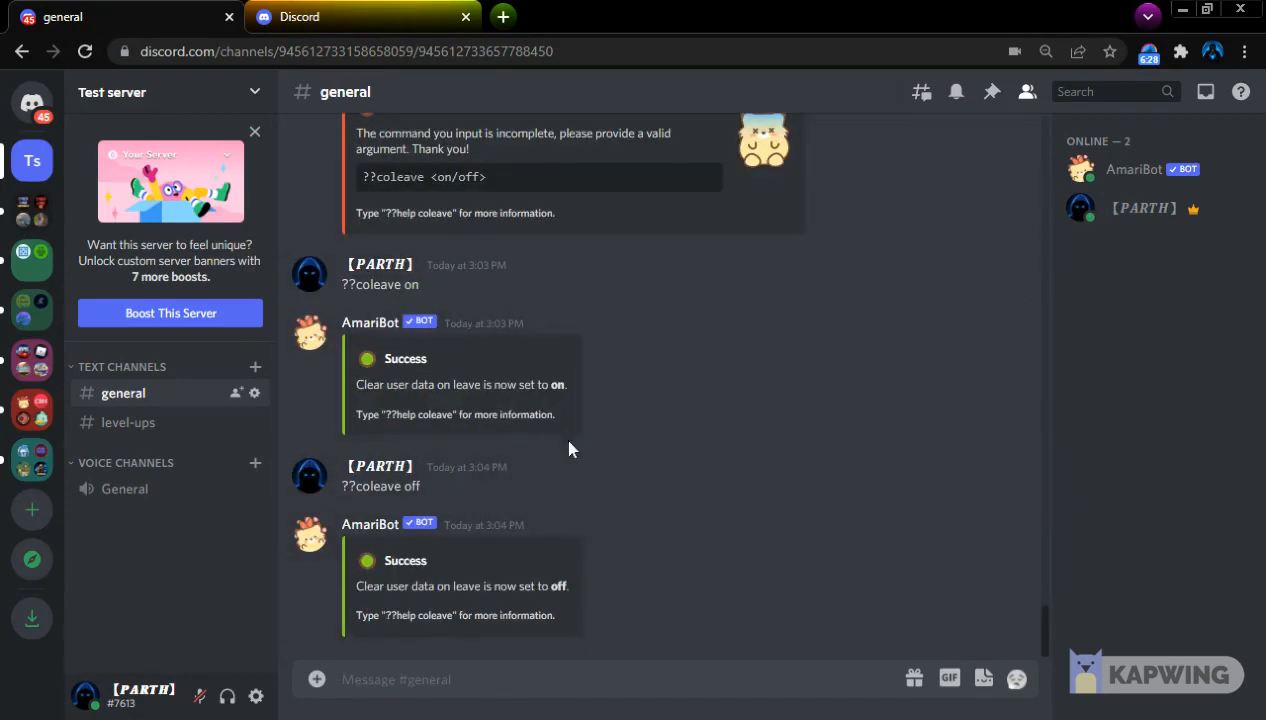
pyautogui.click(670, 679)
pyautogui.scroll(5, 700, 650)
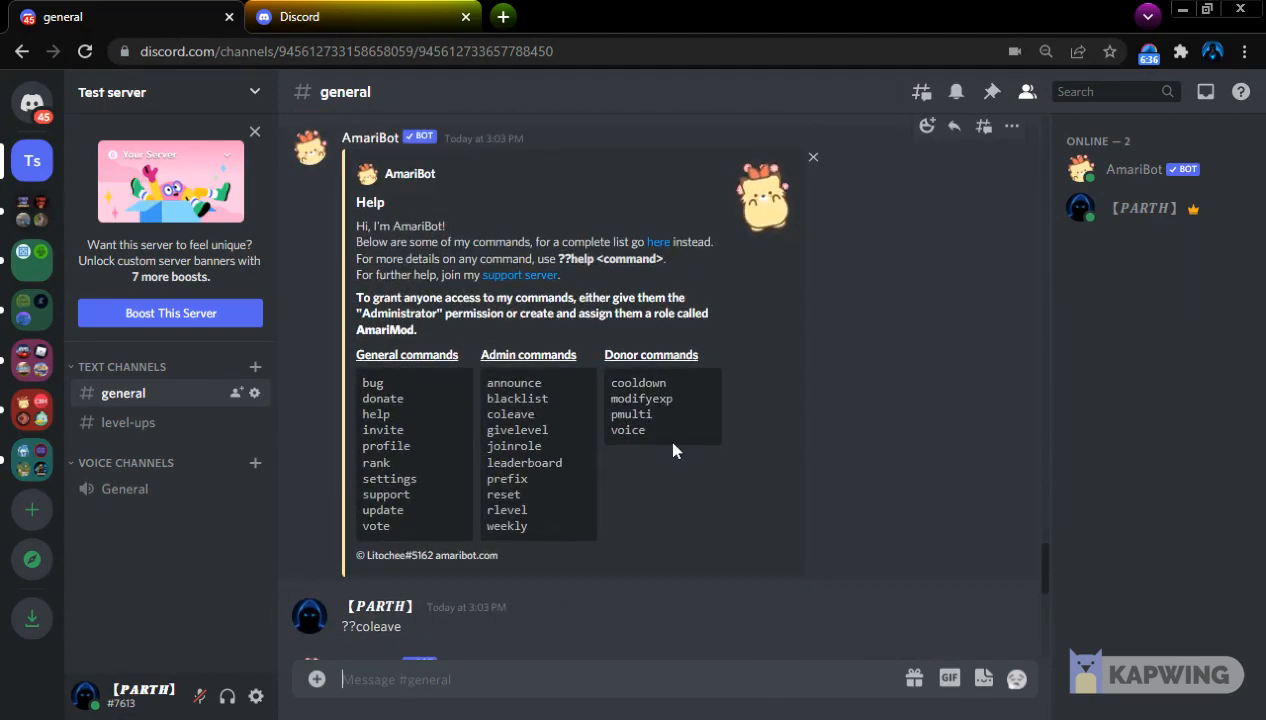
pyautogui.press('shift')
pyautogui.write('??')
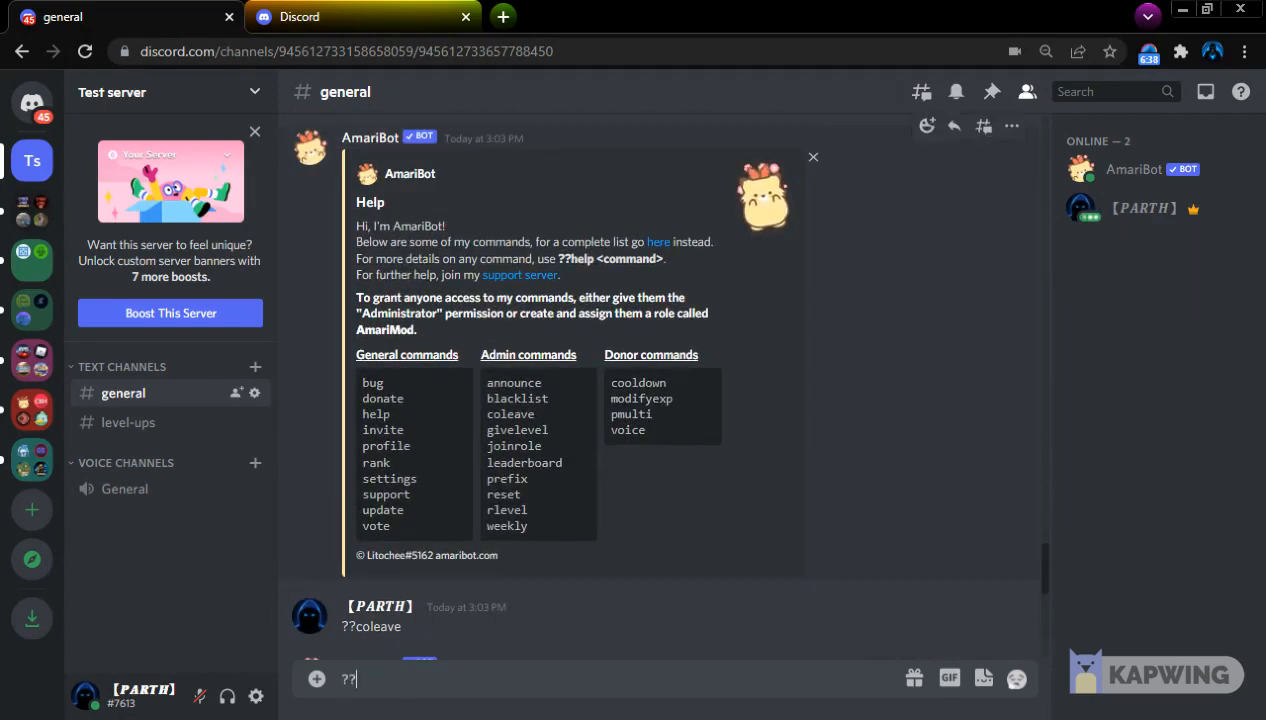
pyautogui.write('joinrole')
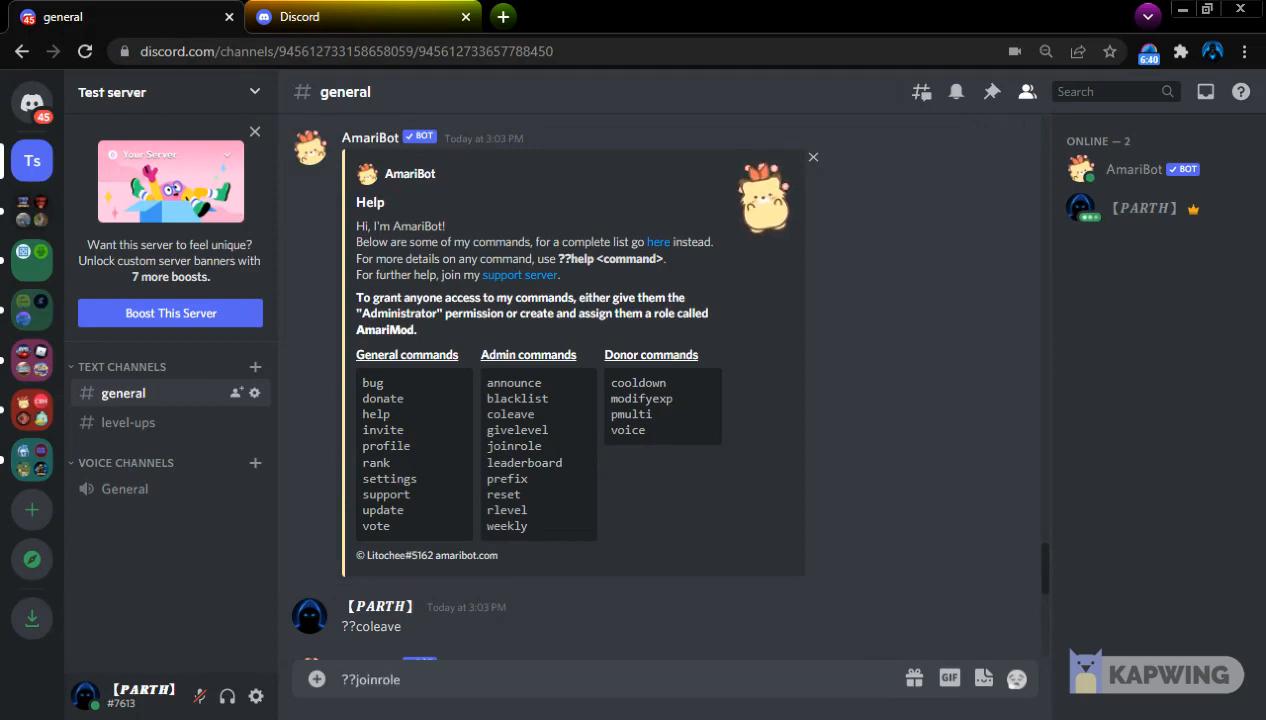
pyautogui.press('BackSpace')
pyautogui.press('BackSpace')
pyautogui.press('BackSpace')
pyautogui.press('BackSpace')
pyautogui.press('BackSpace')
pyautogui.press('BackSpace')
pyautogui.press('BackSpace')
pyautogui.press('BackSpace')
pyautogui.press('BackSpace')
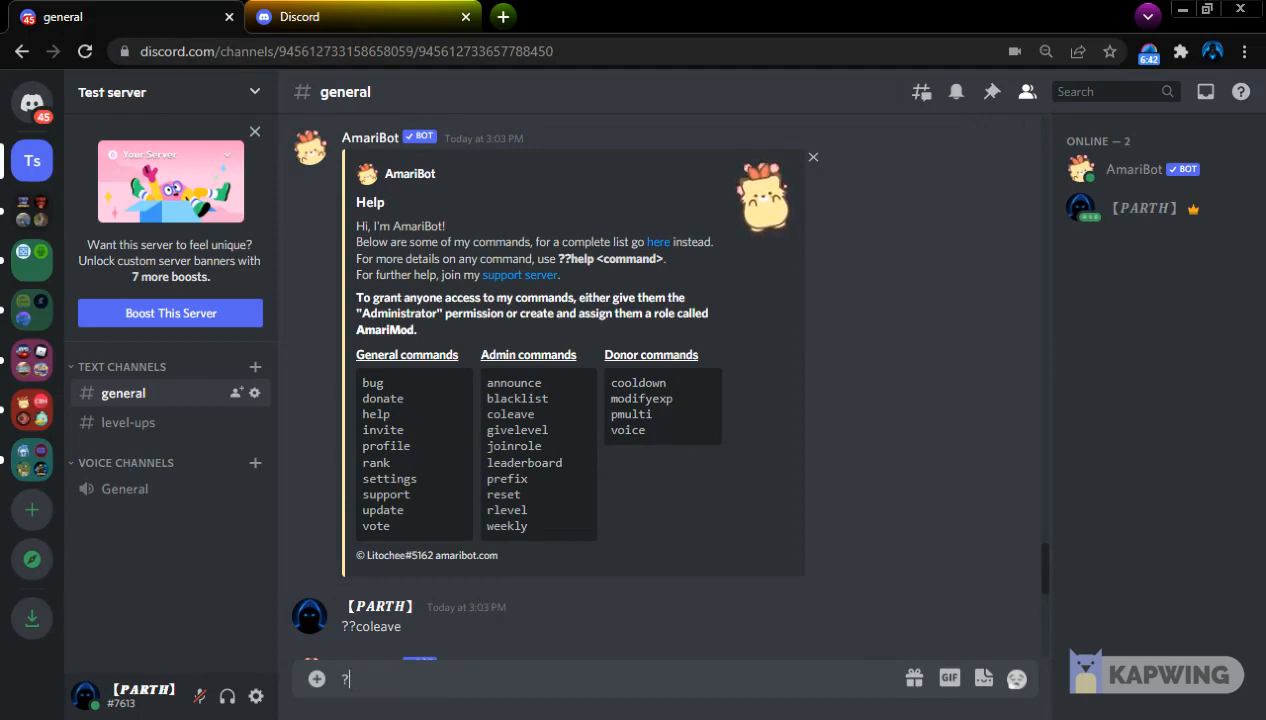
# Send ??givelevel in general to look up the arguments it requires
pyautogui.write('?give')
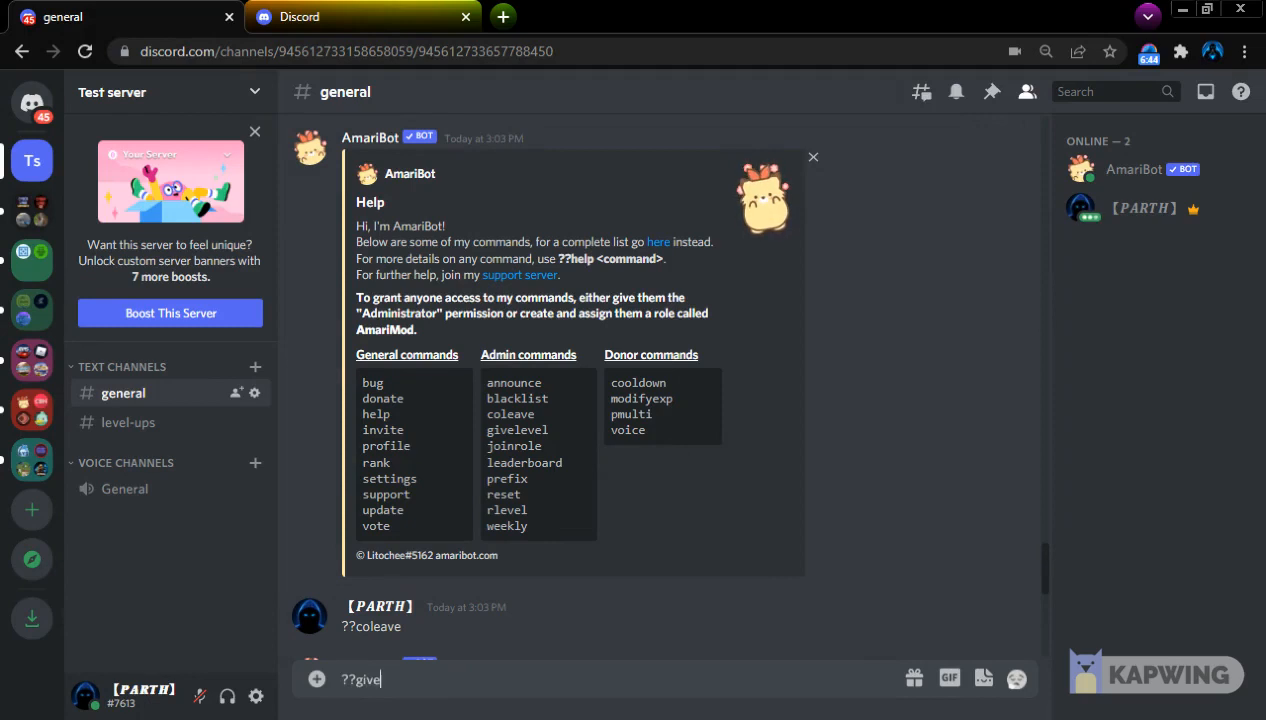
pyautogui.write('level')
pyautogui.press('Return')
# Give the server owner's account level 3 with ??givelevel and check the announcement in the level-ups channel
pyautogui.write('??givelevel')
pyautogui.write('@')
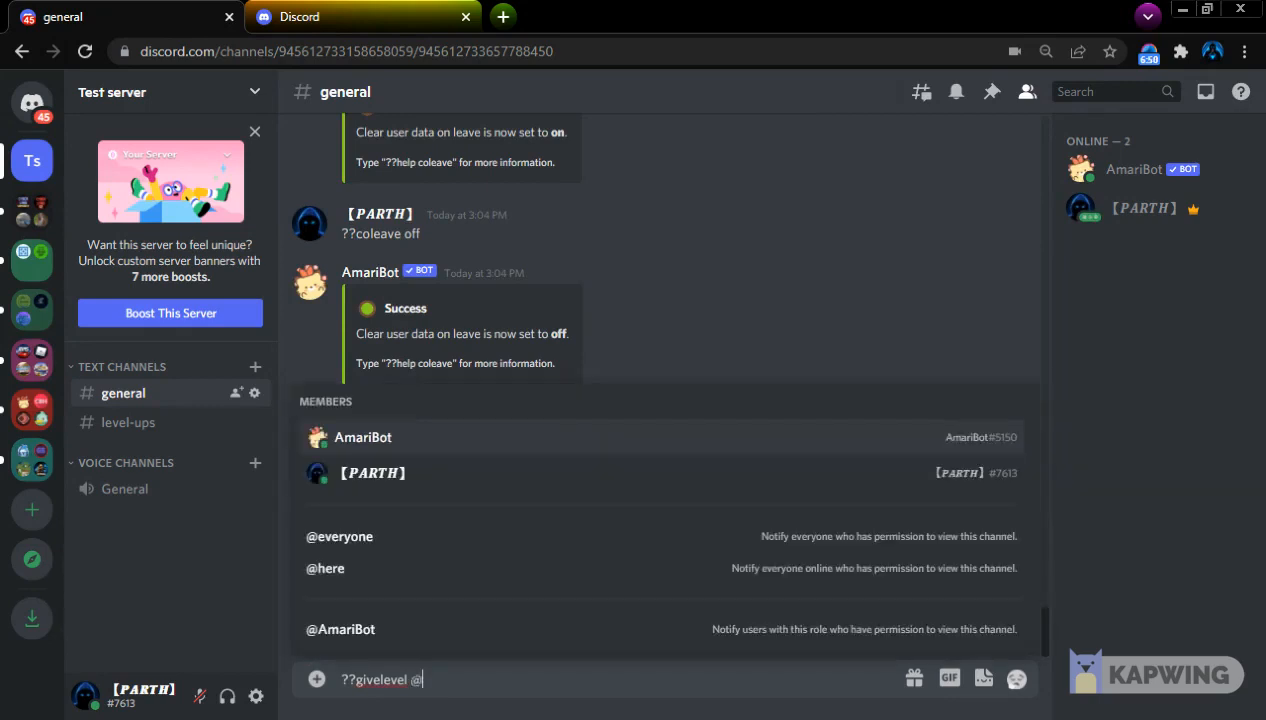
pyautogui.press('Down')
pyautogui.press('Return')
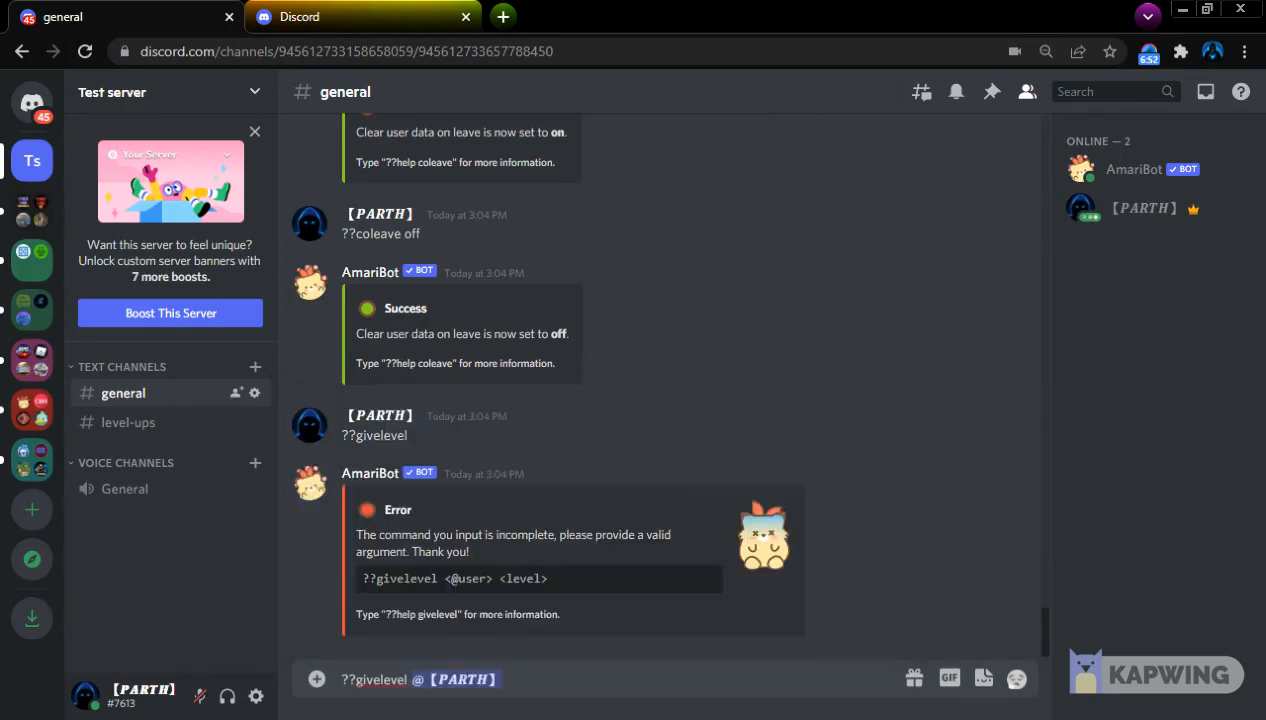
pyautogui.write('3')
pyautogui.press('Return')
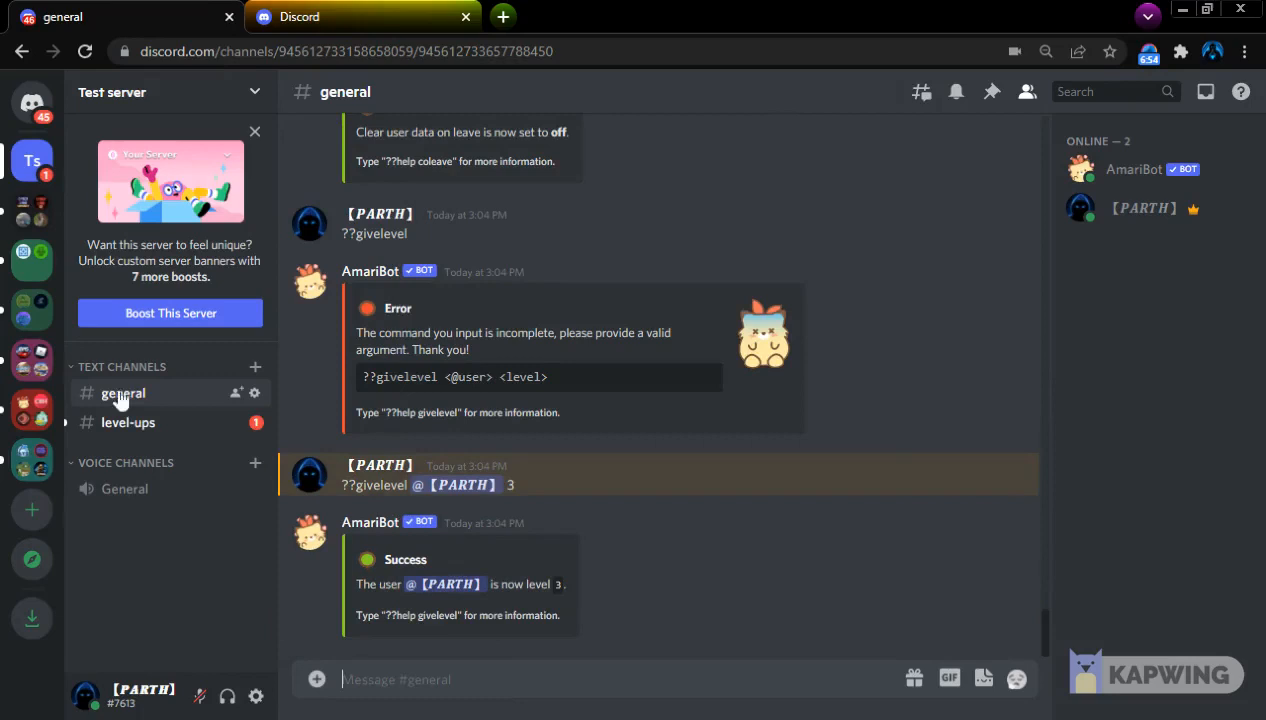
pyautogui.click(138, 430)
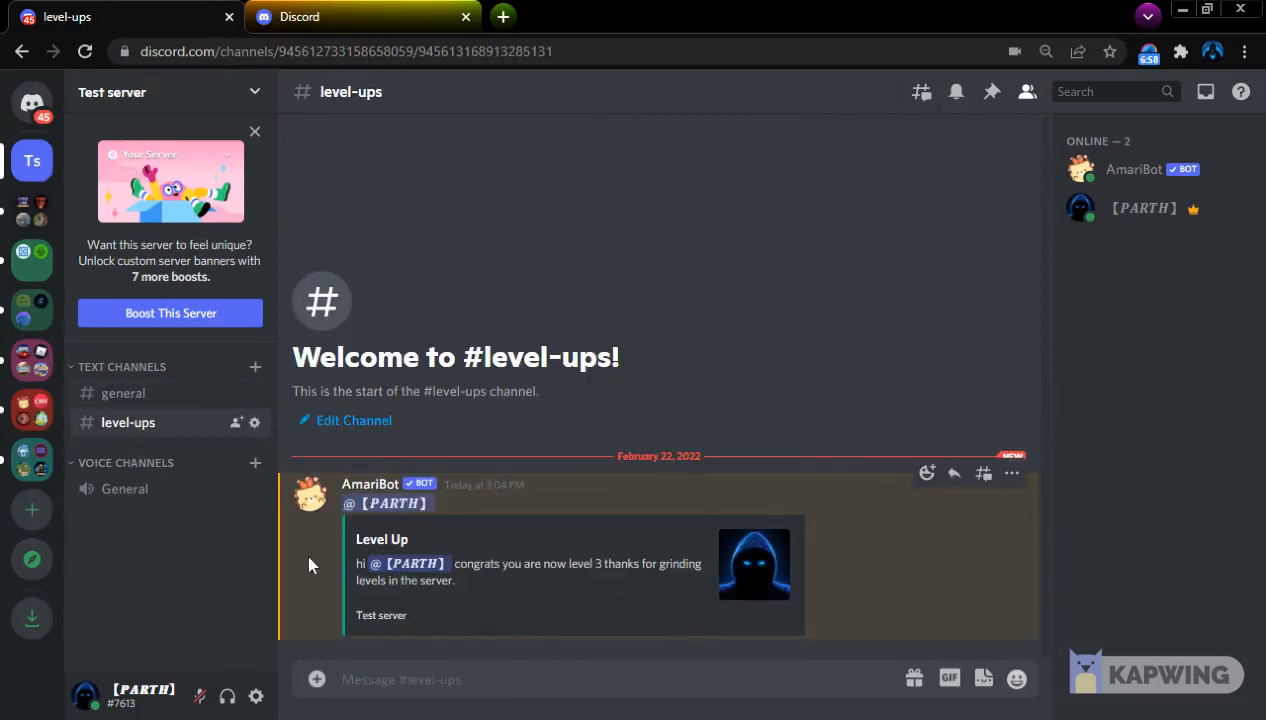
# Return to the general channel and send ??joinrole to look up its arguments
pyautogui.click(135, 396)
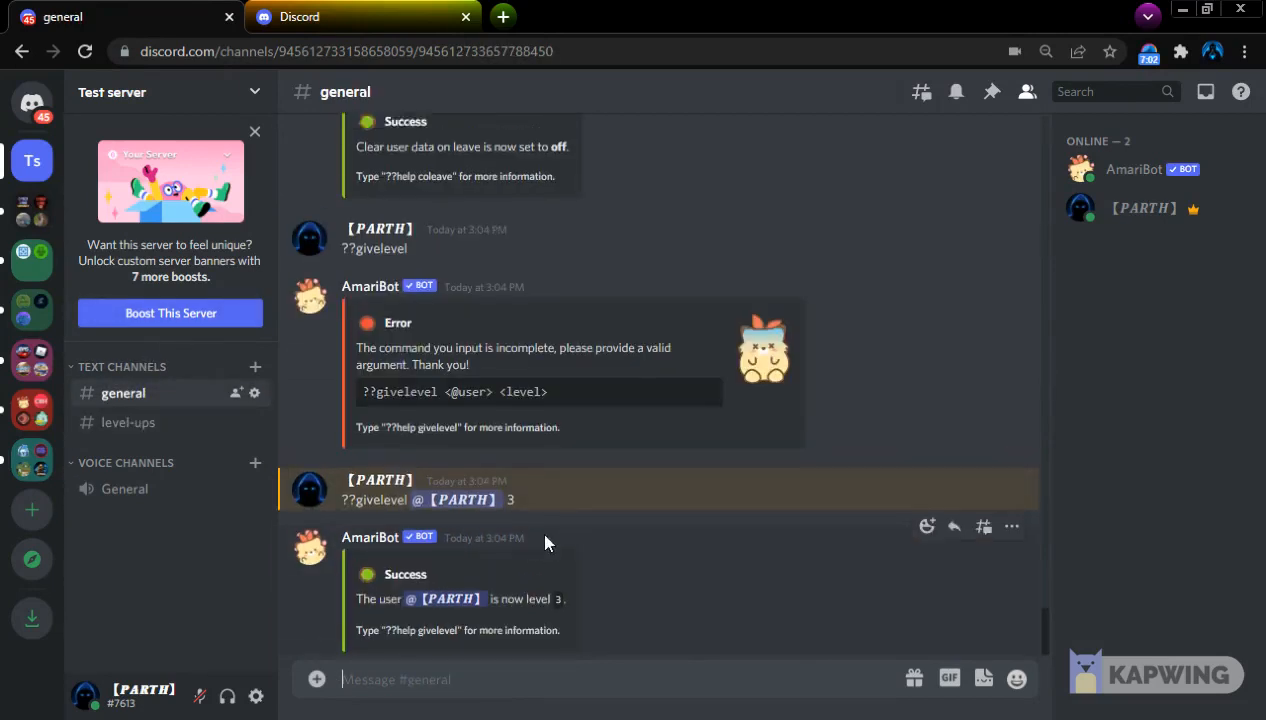
pyautogui.scroll(5, 545, 535)
pyautogui.write('??')
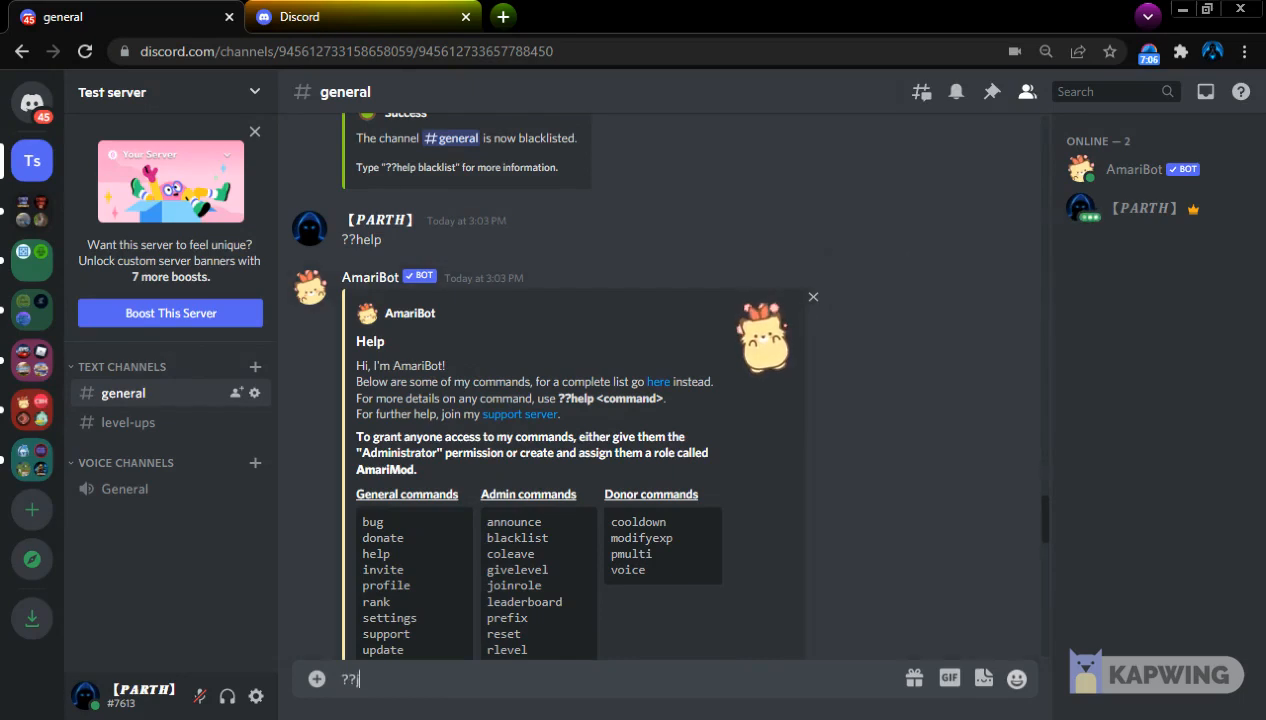
pyautogui.write('joinrole')
pyautogui.press('Return')
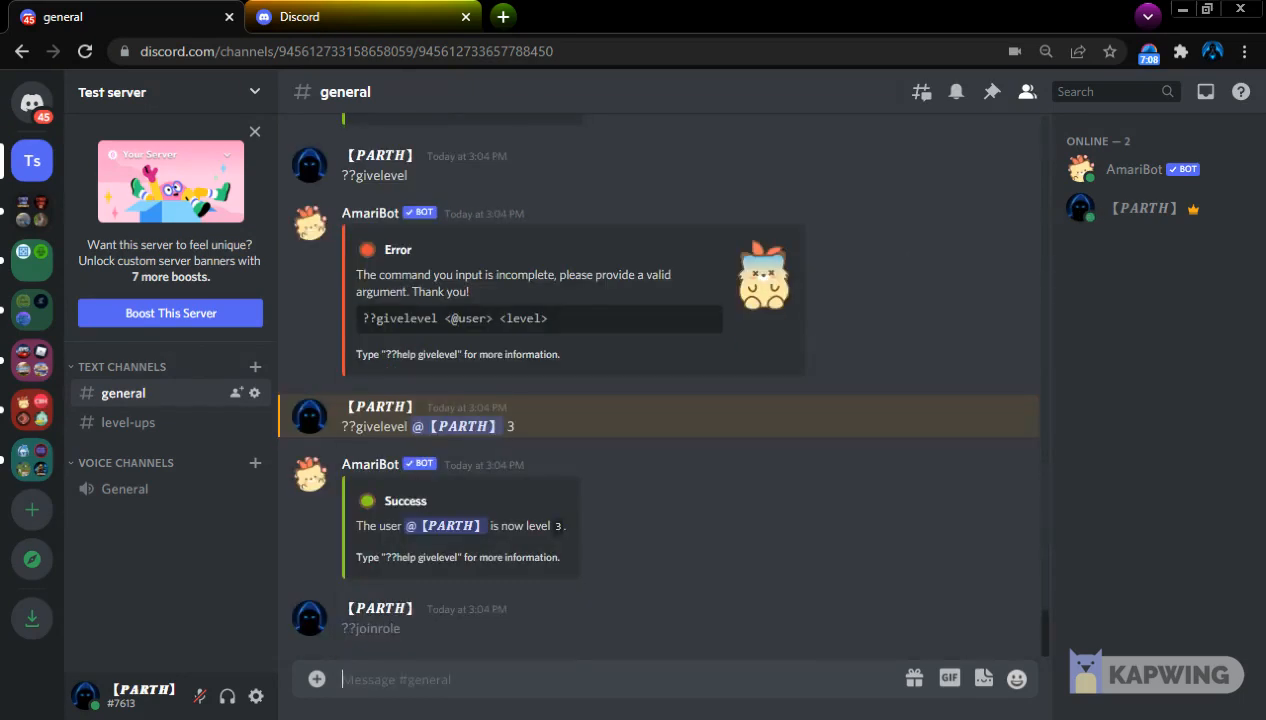
pyautogui.write('?')
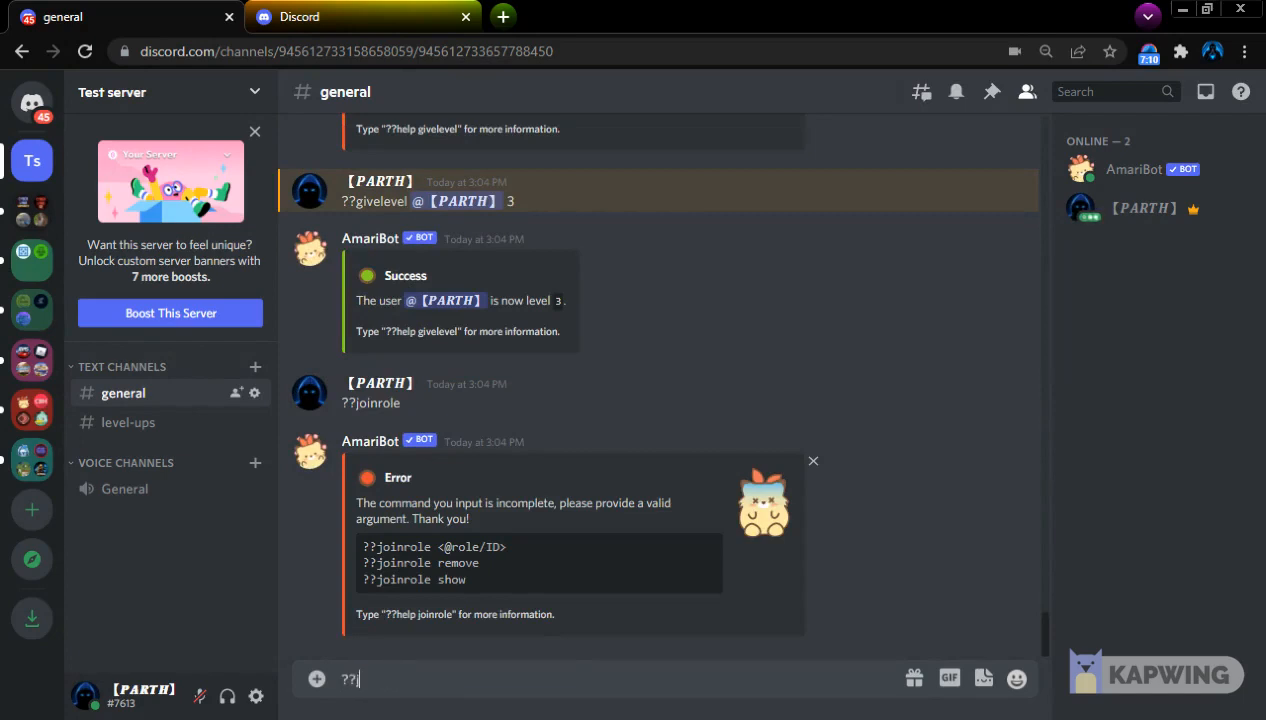
pyautogui.write('?joinrole')
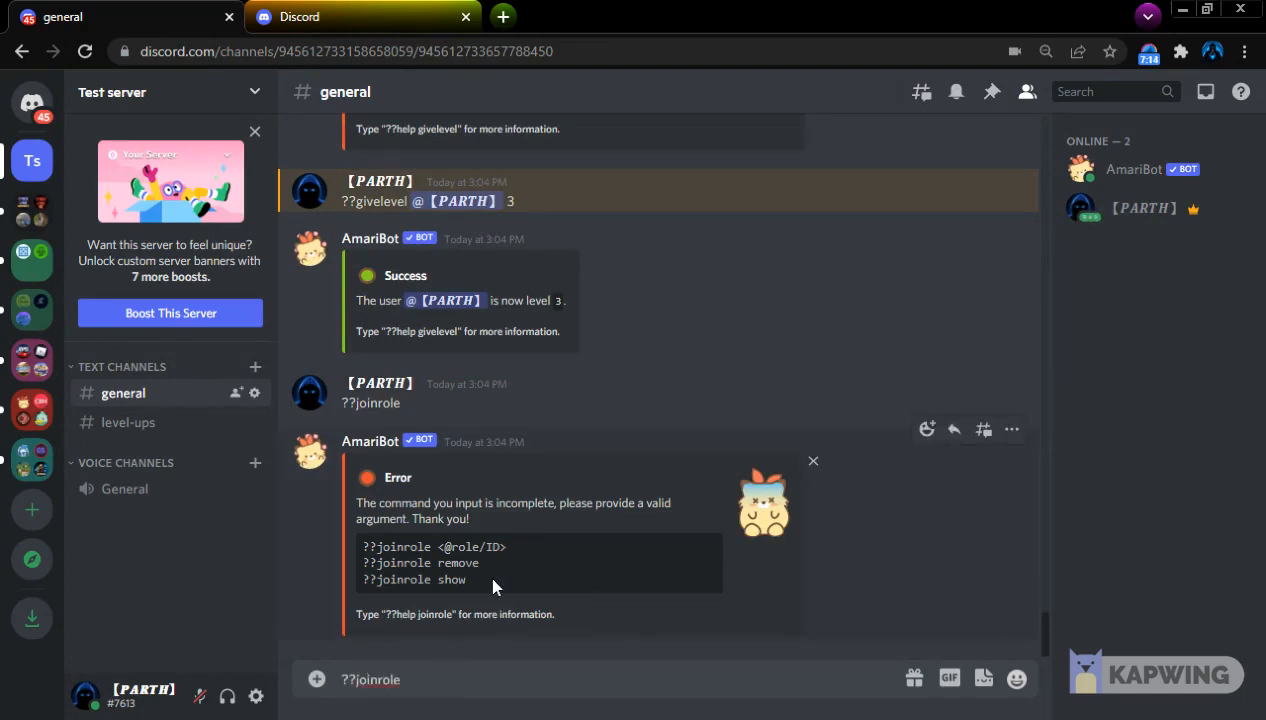
pyautogui.press('shift')
pyautogui.write('@')
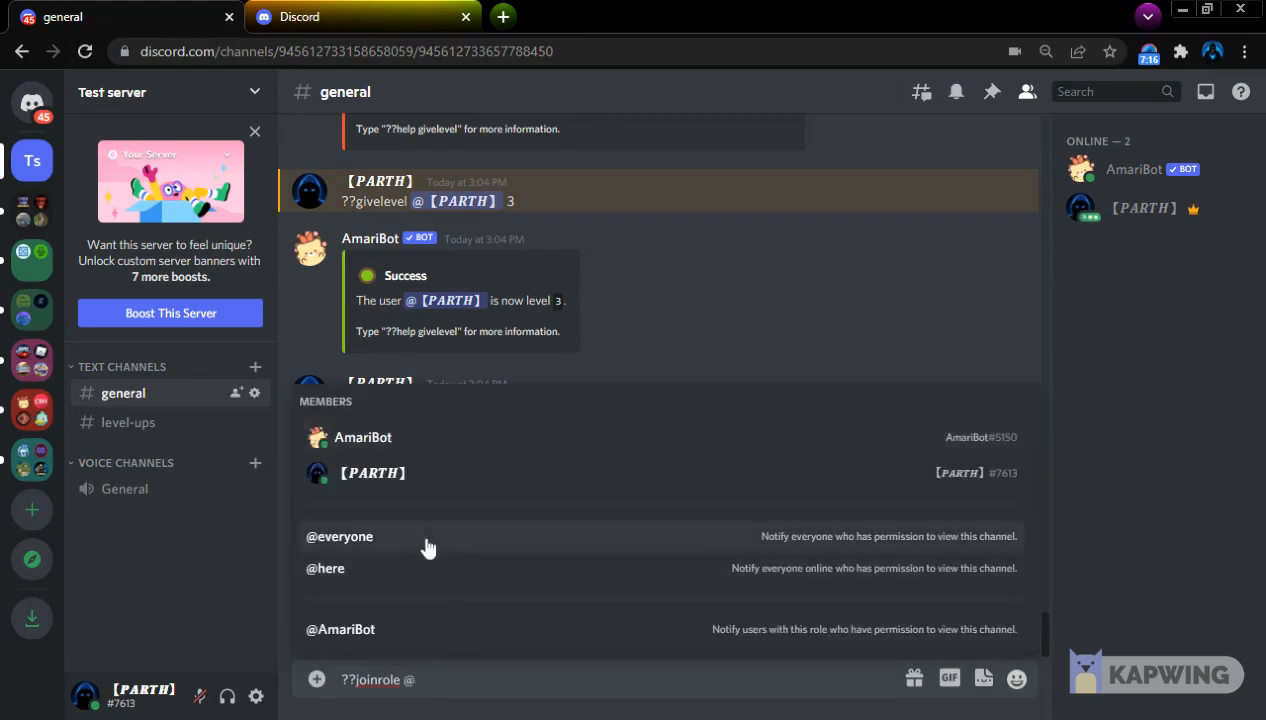
pyautogui.press('BackSpace')
pyautogui.press('BackSpace')
pyautogui.press('BackSpace')
pyautogui.press('BackSpace')
pyautogui.press('BackSpace')
pyautogui.press('BackSpace')
pyautogui.press('BackSpace')
pyautogui.press('BackSpace')
pyautogui.press('BackSpace')
pyautogui.press('BackSpace')
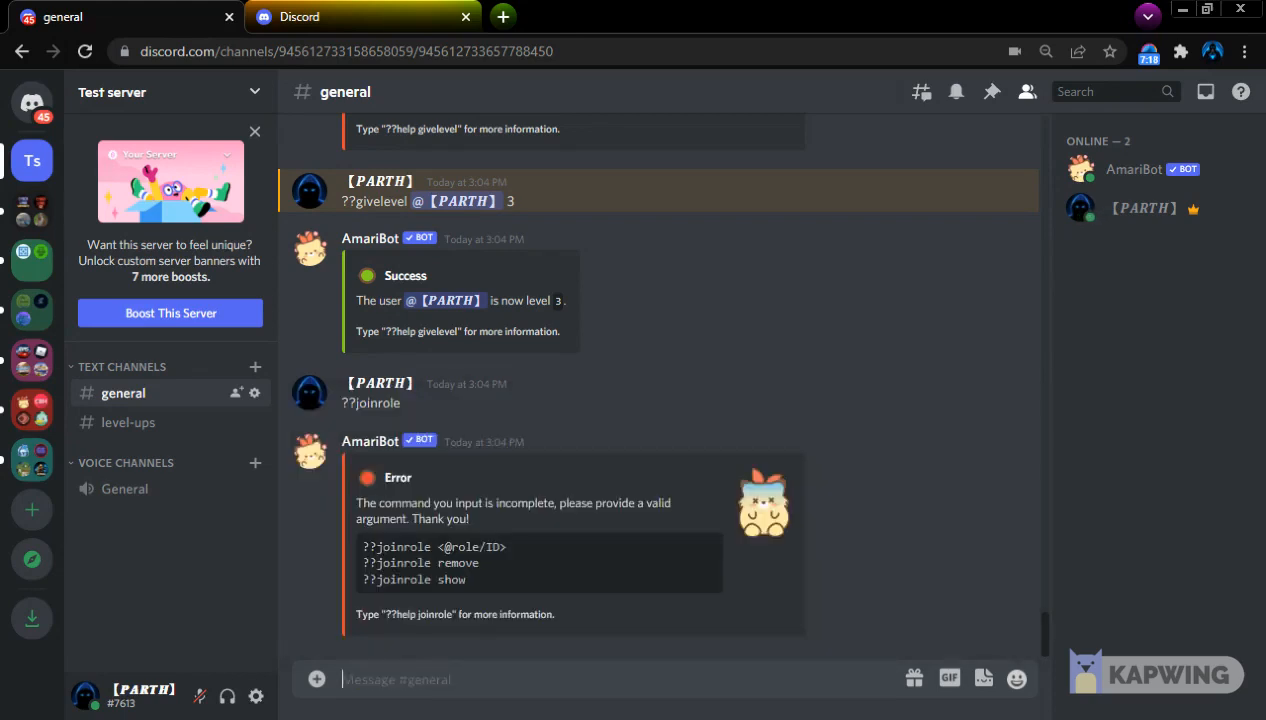
# Create a role with the default name in the server's role settings and return to the general channel
pyautogui.click(140, 95)
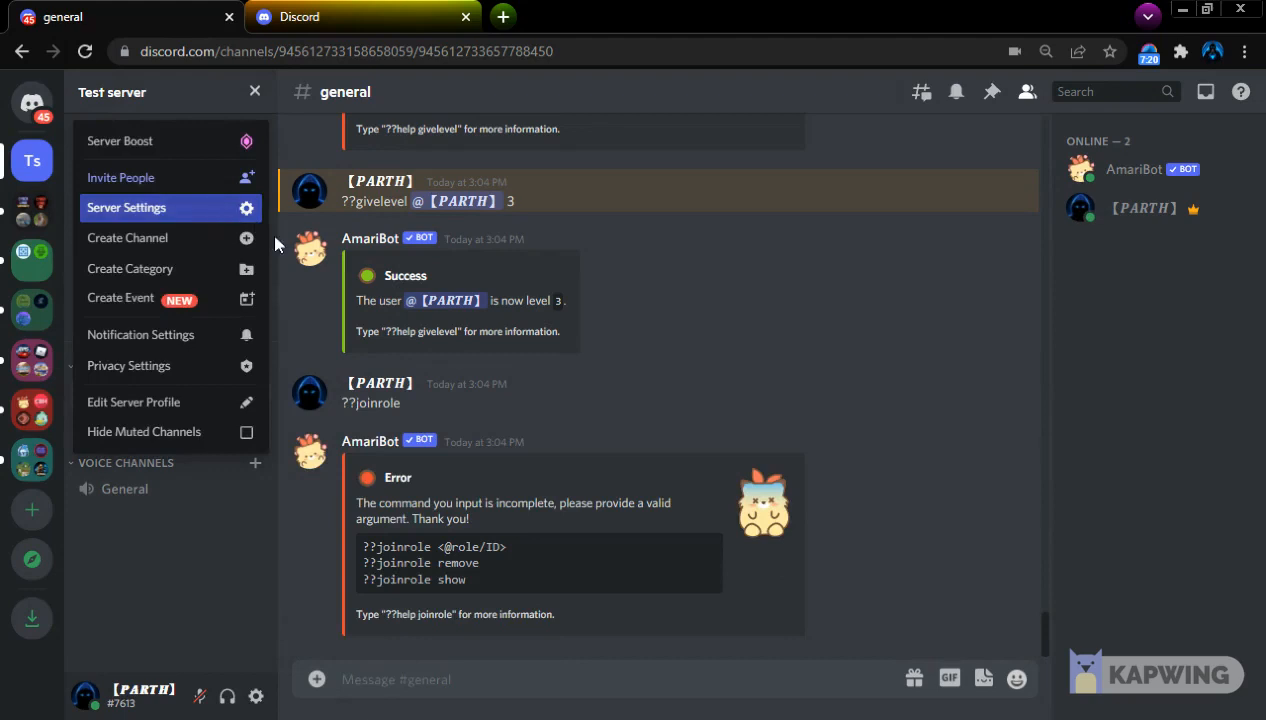
pyautogui.click(226, 208)
pyautogui.click(230, 188)
pyautogui.click(940, 304)
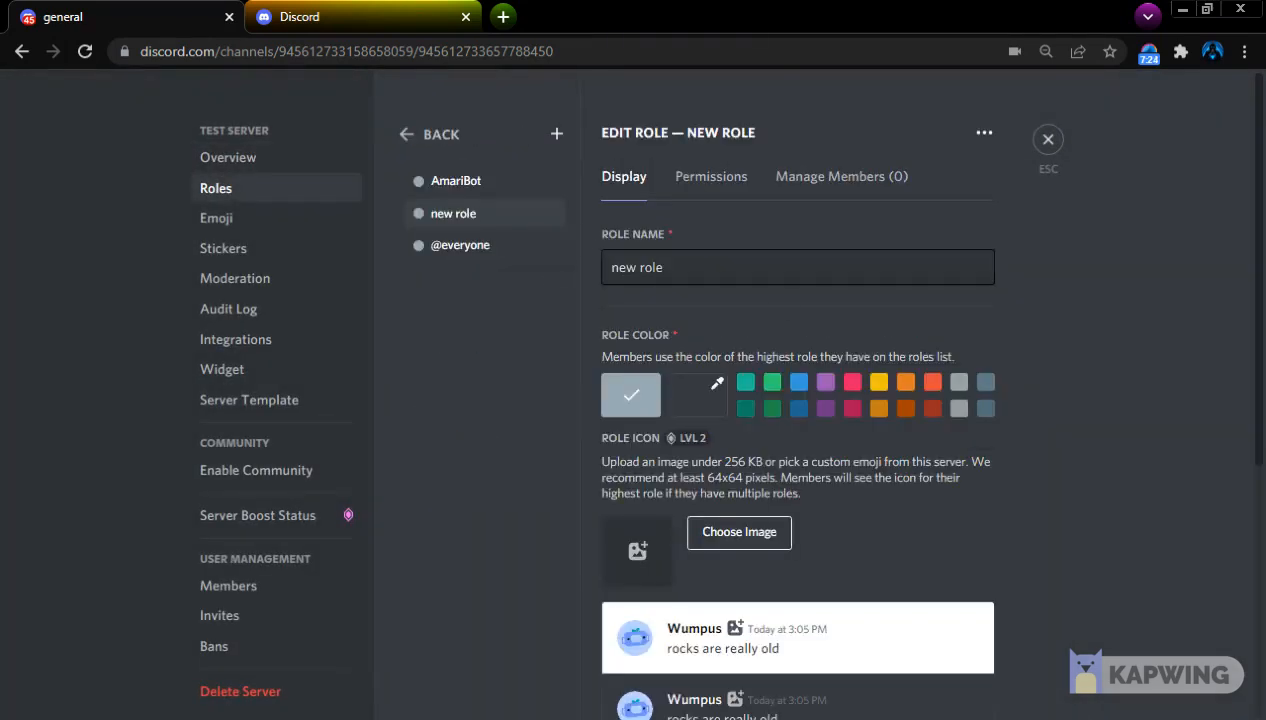
pyautogui.press('Escape')
pyautogui.write('?')
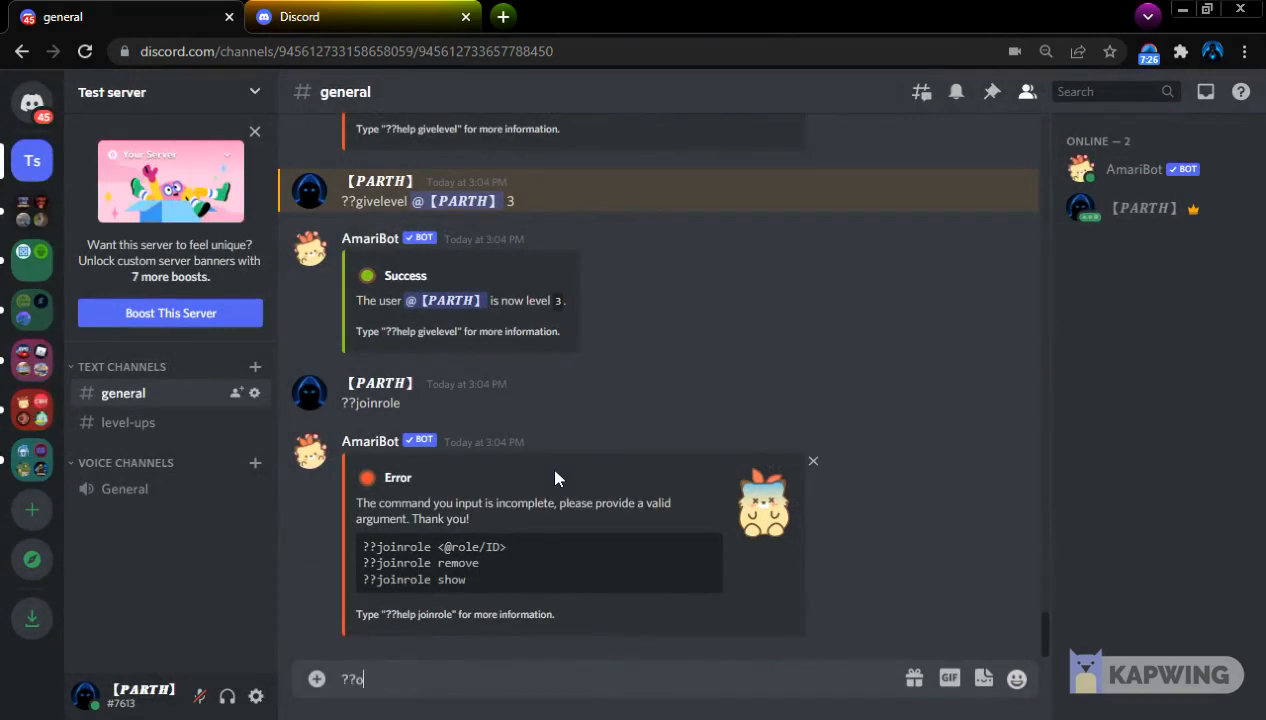
pyautogui.write('?joinrole @')
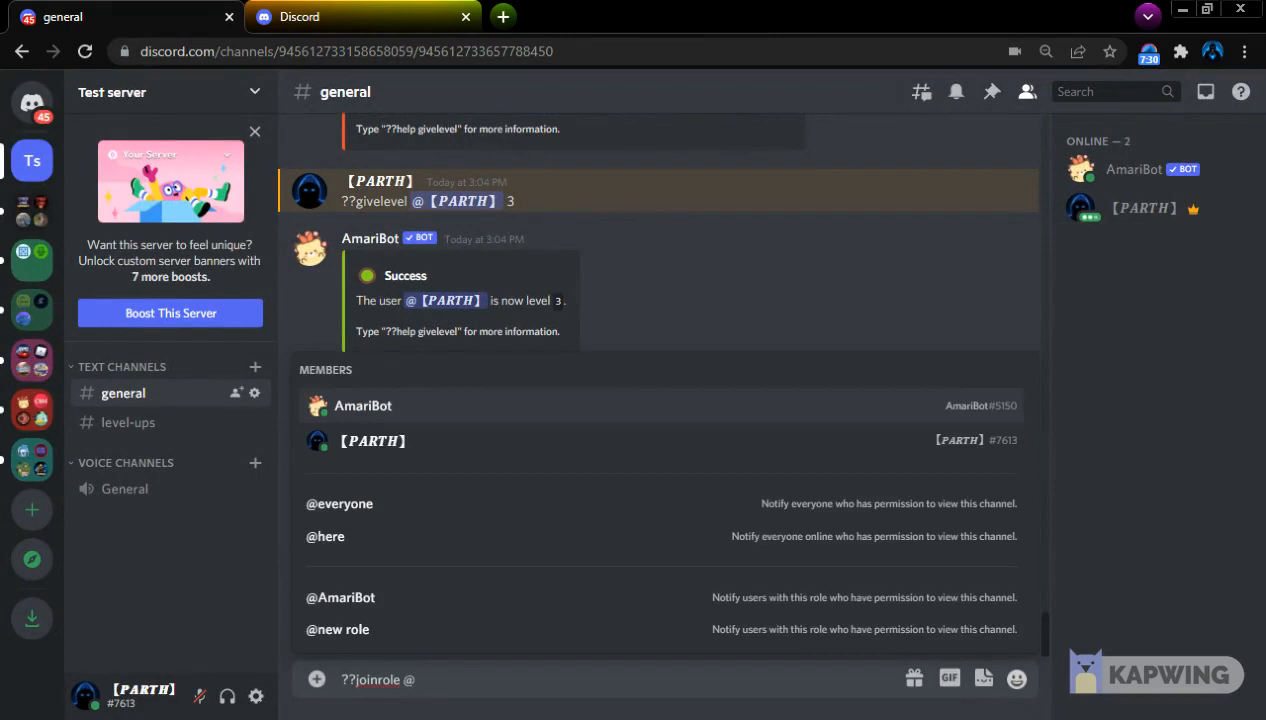
pyautogui.write('new')
pyautogui.click(441, 619)
pyautogui.press('Return')
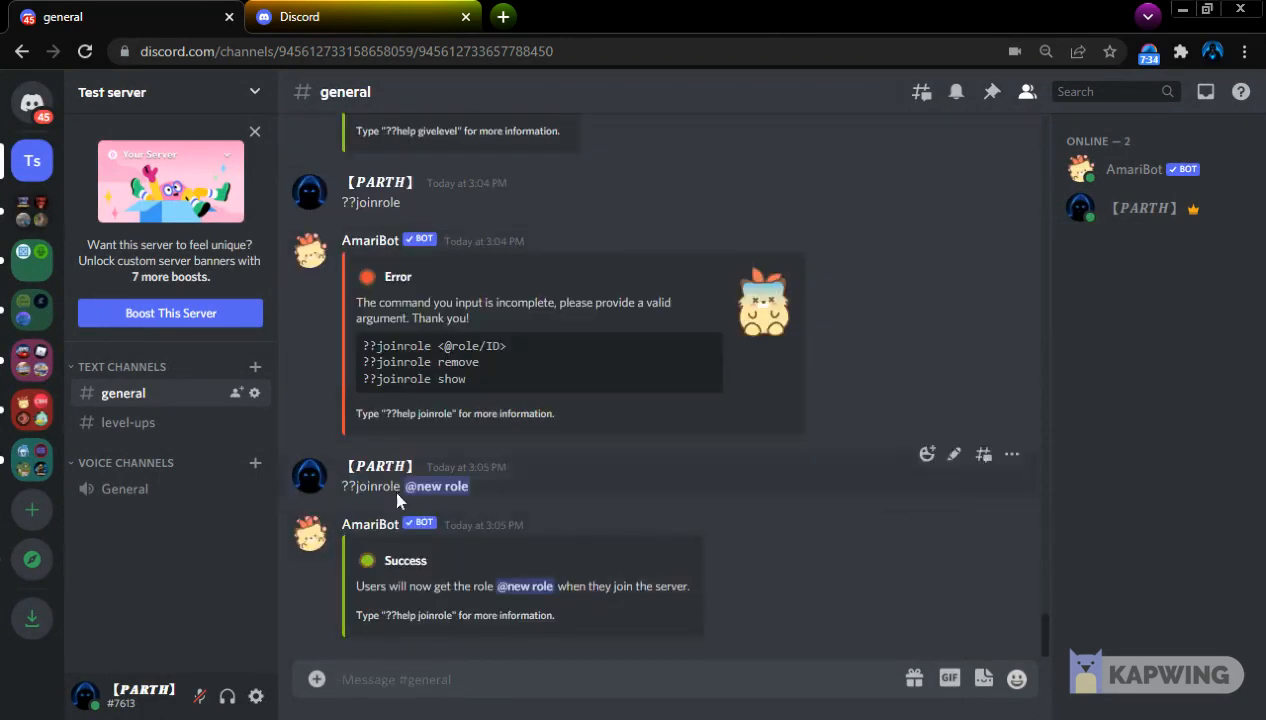
# Review the joinrole arguments and send ??joinrole show to look up the configured join role
pyautogui.scroll(6, 570, 630)
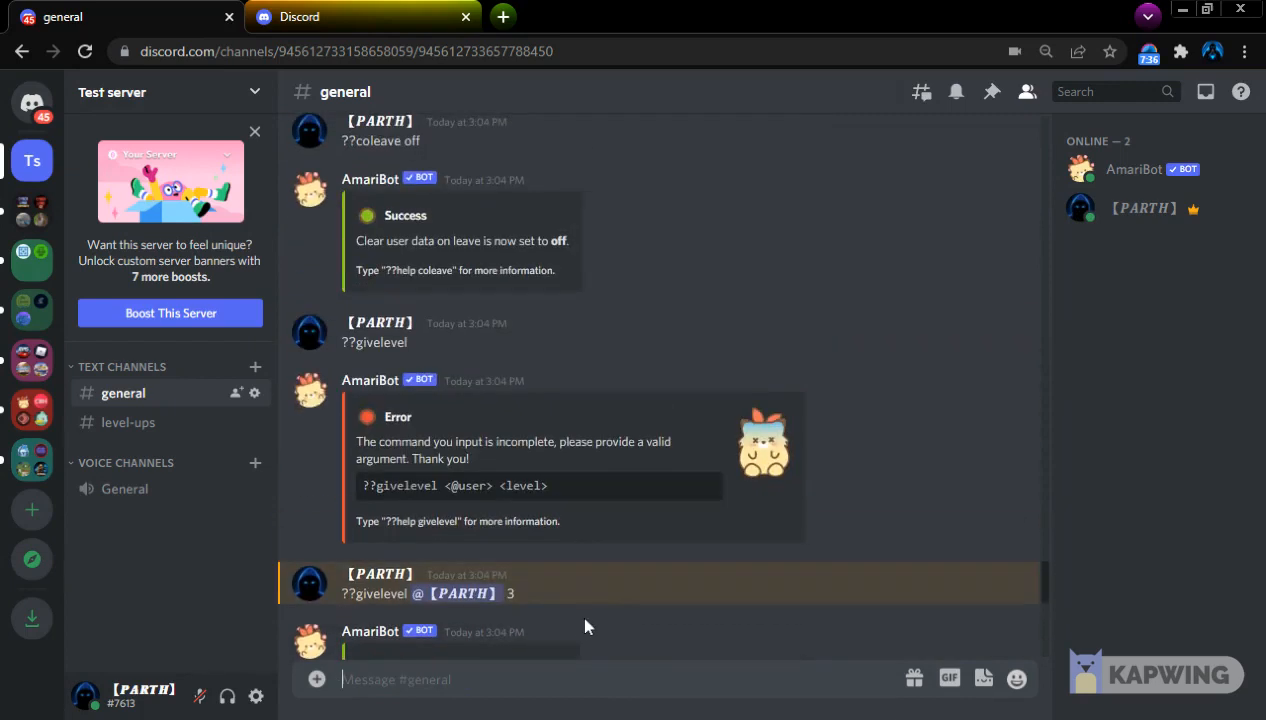
pyautogui.scroll(-6, 566, 614)
pyautogui.scroll(5, 570, 620)
pyautogui.scroll(-5, 596, 613)
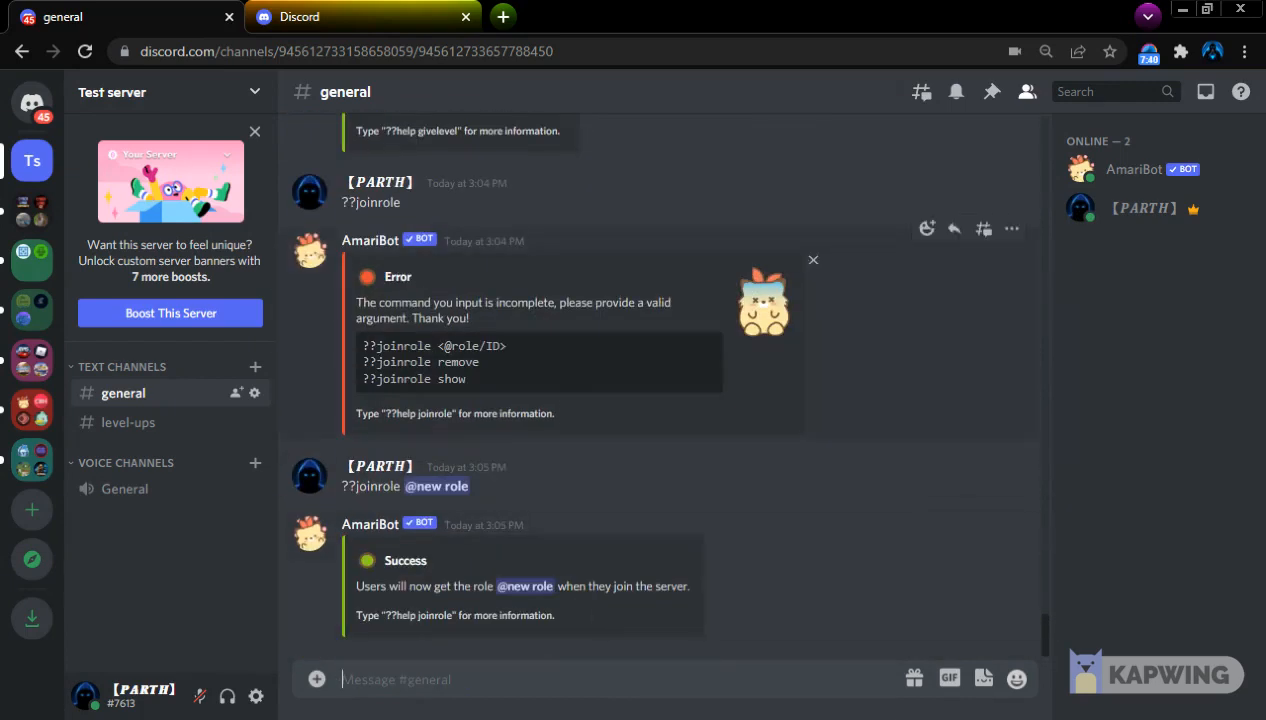
pyautogui.moveTo(347, 368); pyautogui.dragTo(390, 348)
pyautogui.click(462, 377)
pyautogui.click(541, 384)
pyautogui.write('??joinrole show')
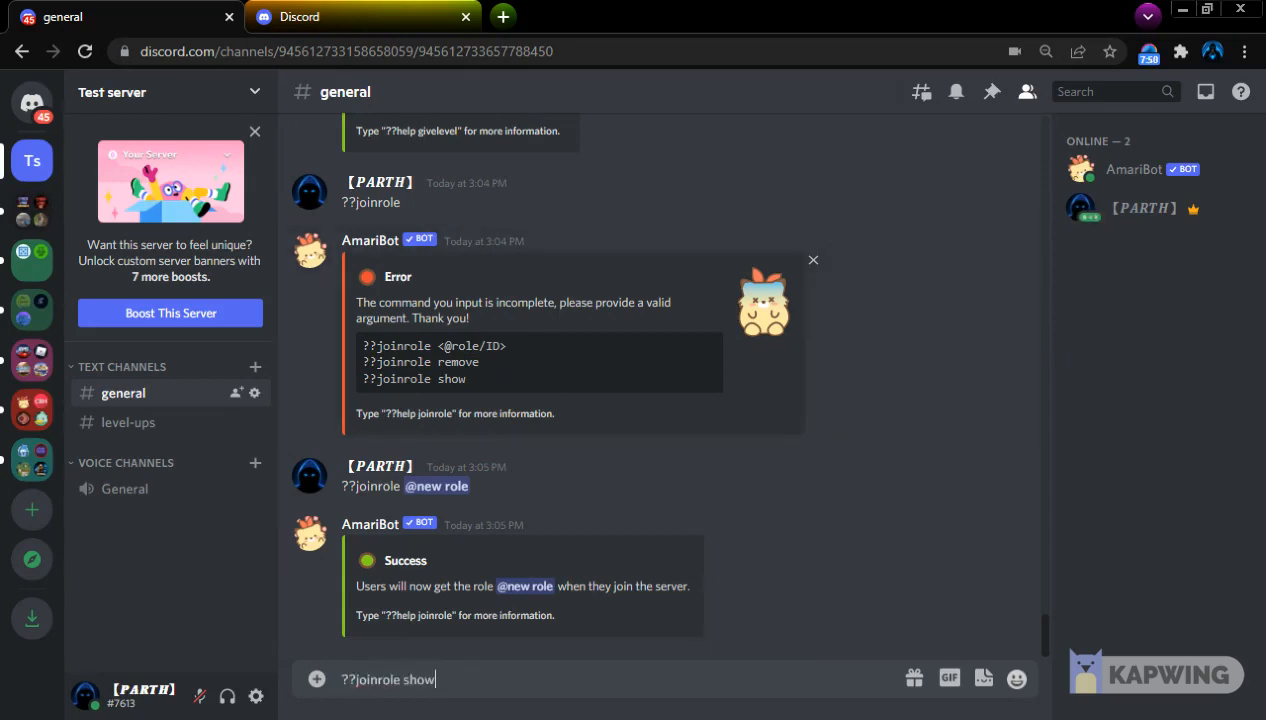
pyautogui.press('Return')
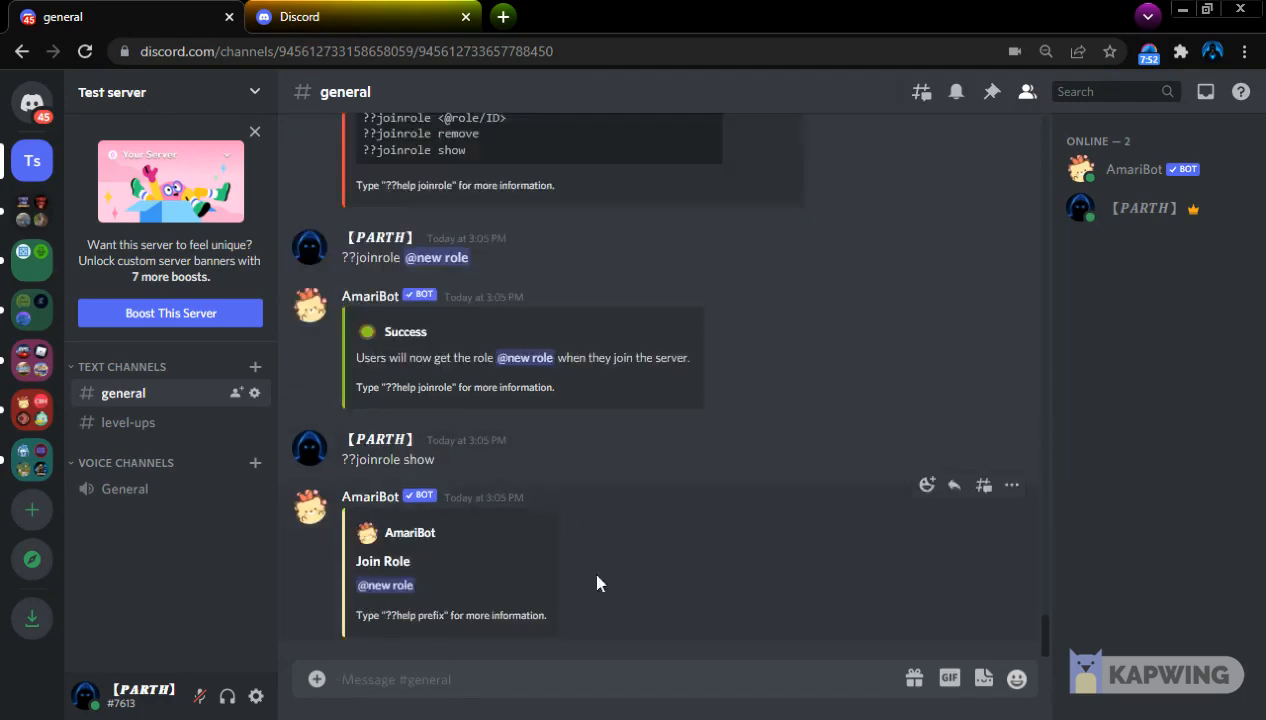
# Send ??help to list AmariBot's general, admin and donor commands
pyautogui.scroll(10, 902, 371)
pyautogui.write('??help')
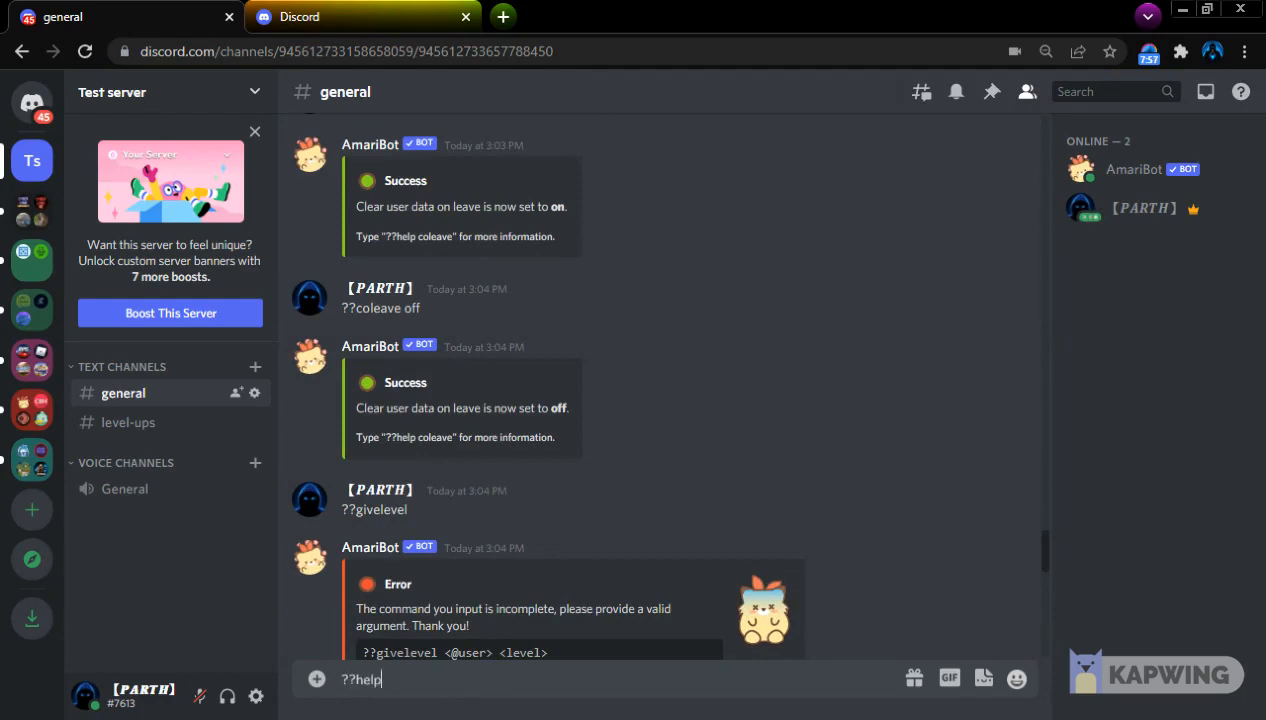
pyautogui.press('Return')
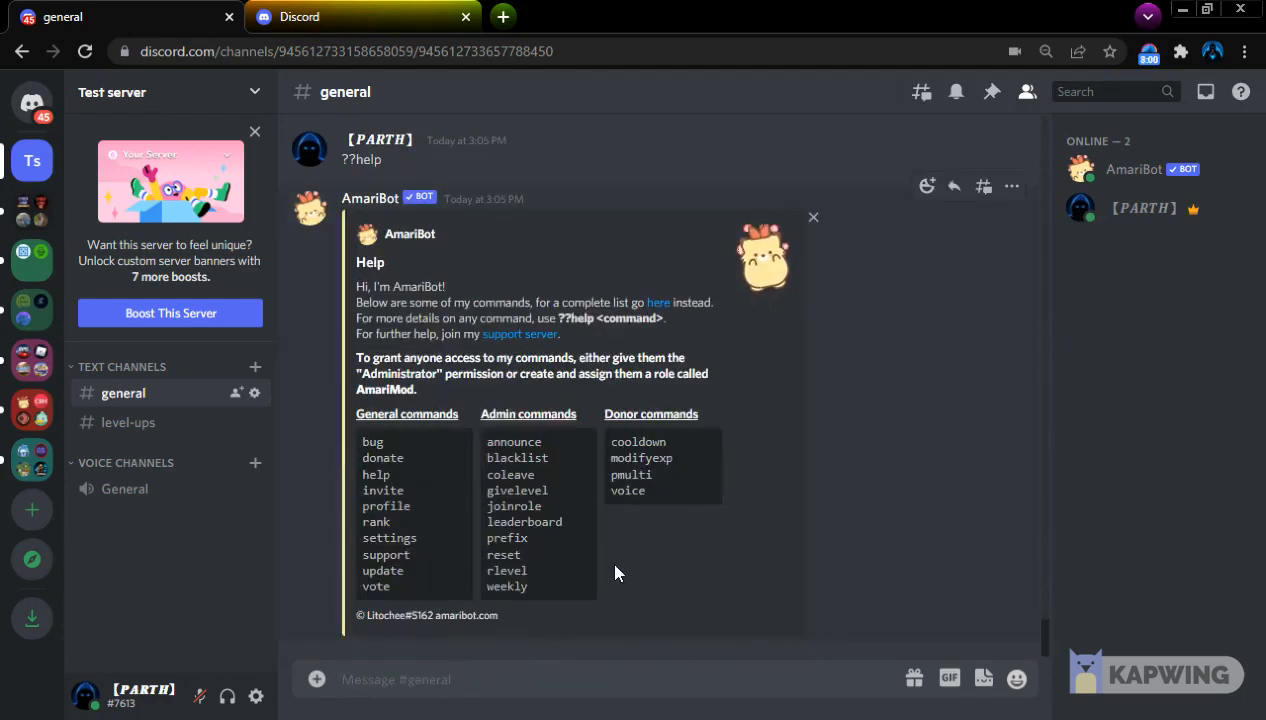
# Send ??lb to view the server's leaderboard
pyautogui.write('??lb')
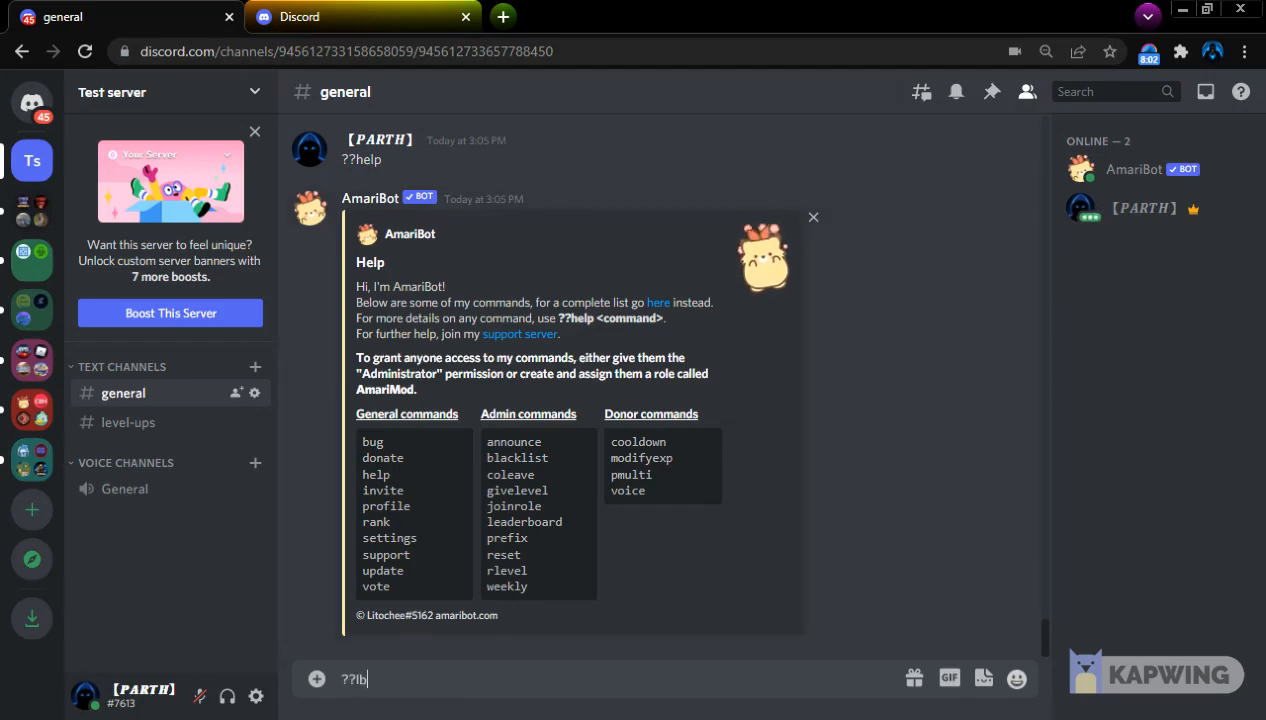
pyautogui.press('Return')
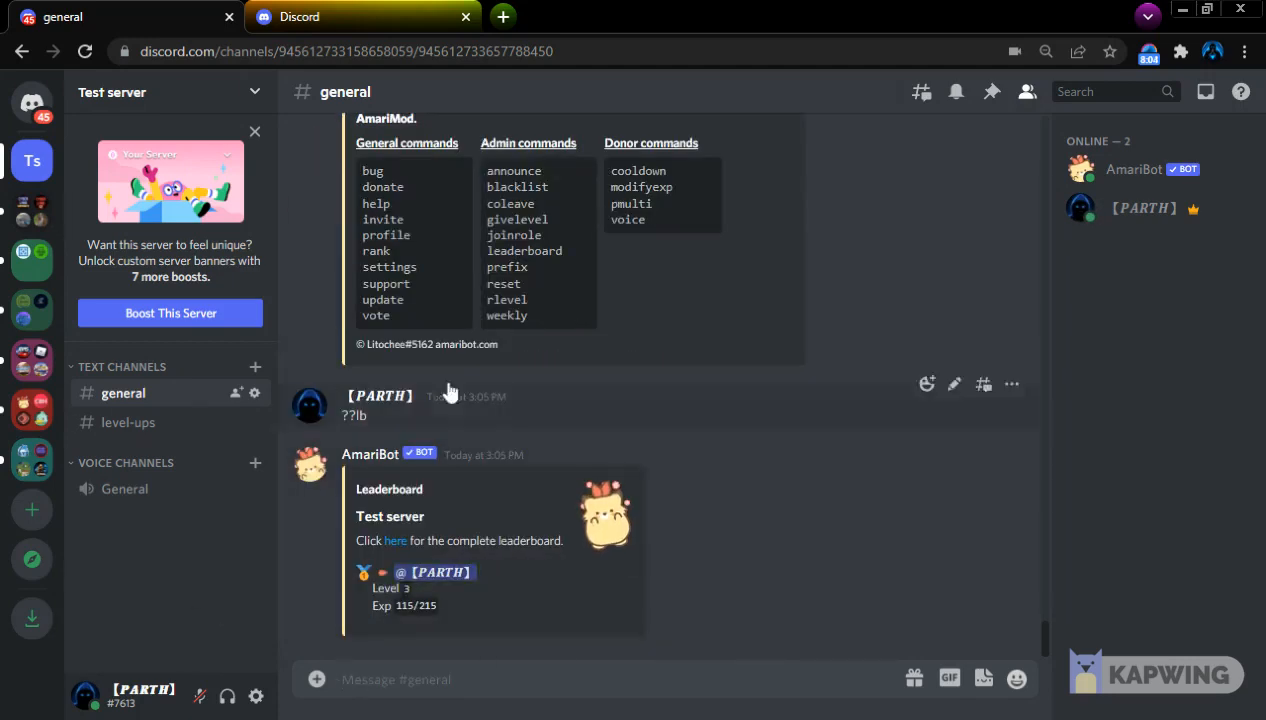
# Send ??reset to look up the arguments it accepts
pyautogui.write('??')
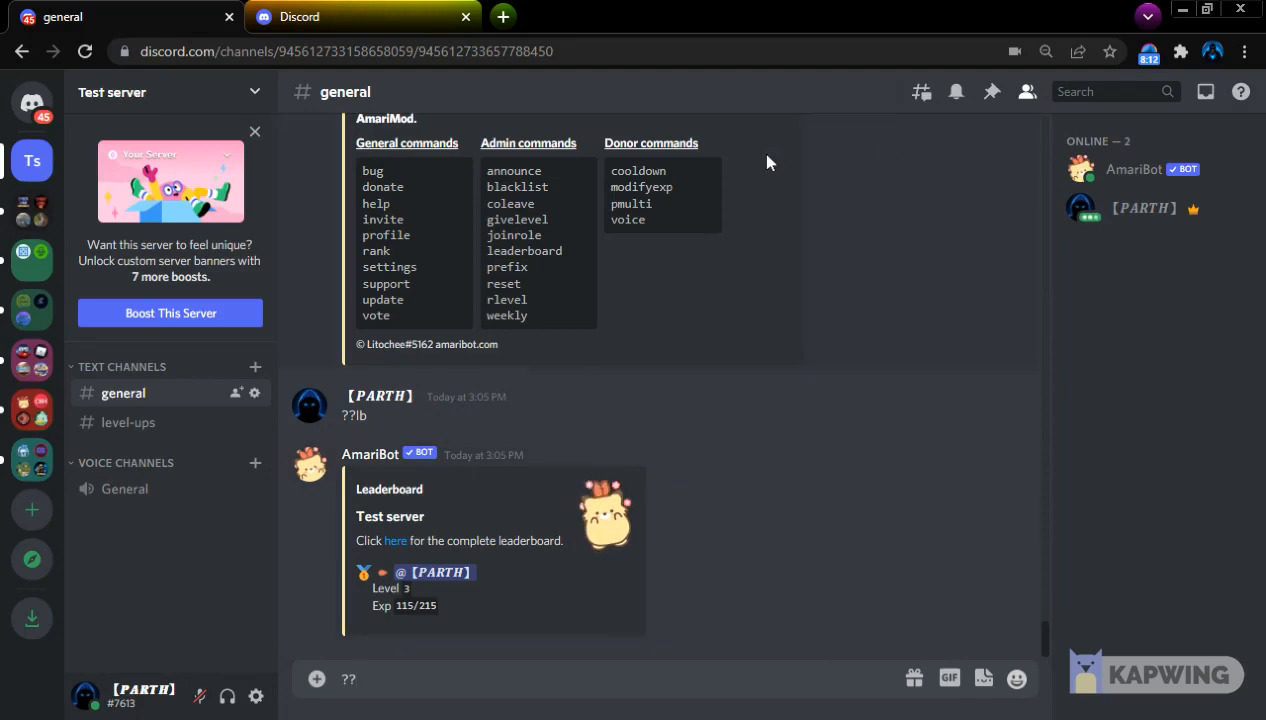
pyautogui.write('reset')
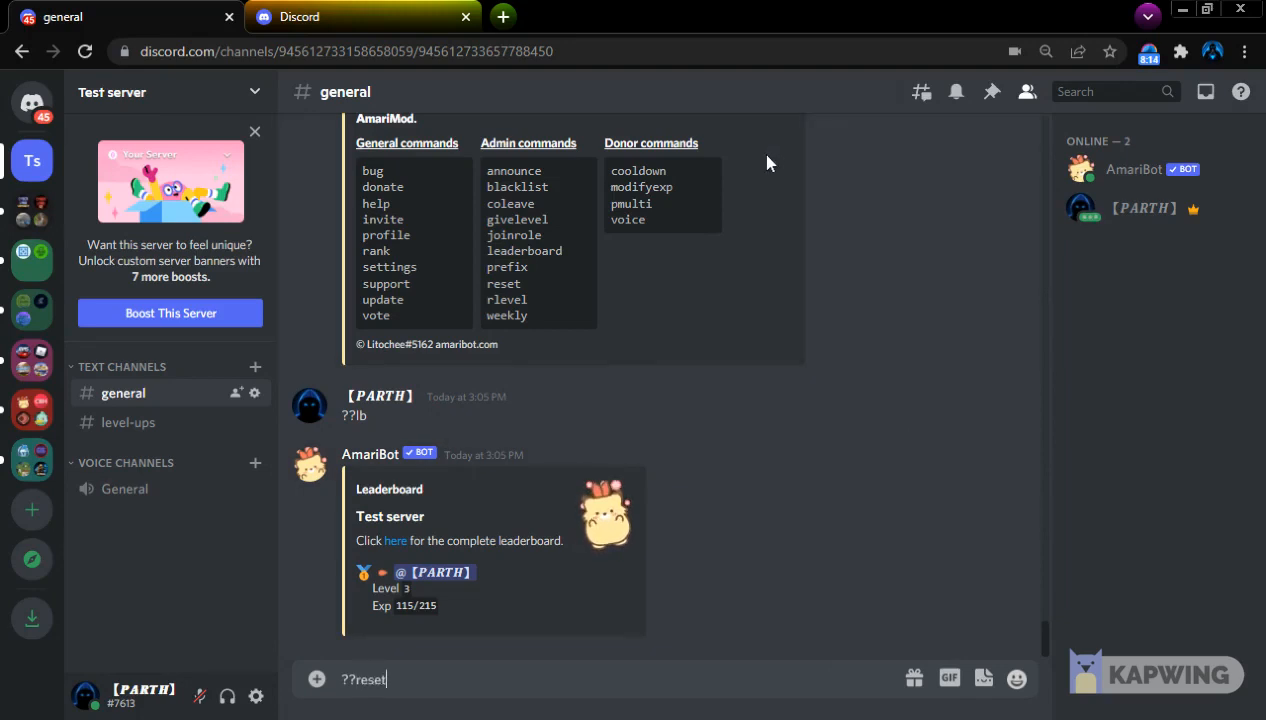
pyautogui.press('Return')
# Reset the server owner's experience by sending ??reset with a mention of the owner's account
pyautogui.write('??reset')
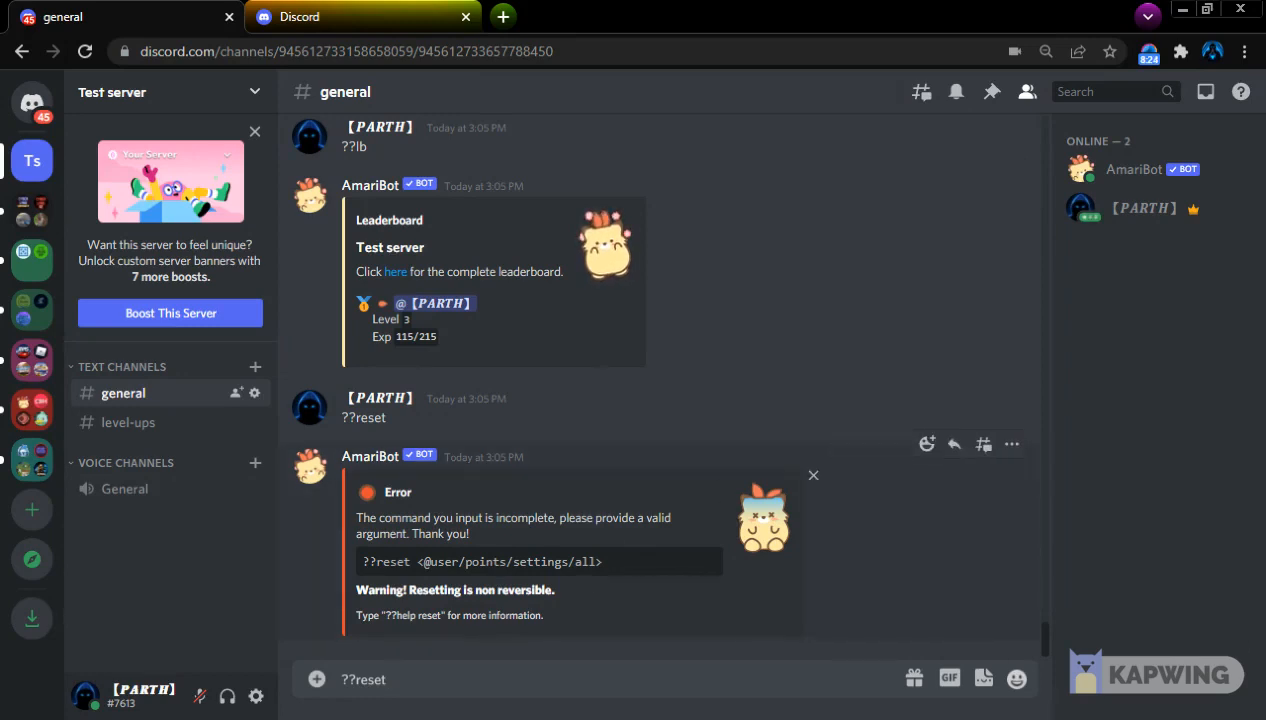
pyautogui.write('@')
pyautogui.click(459, 455)
pyautogui.press('Return')
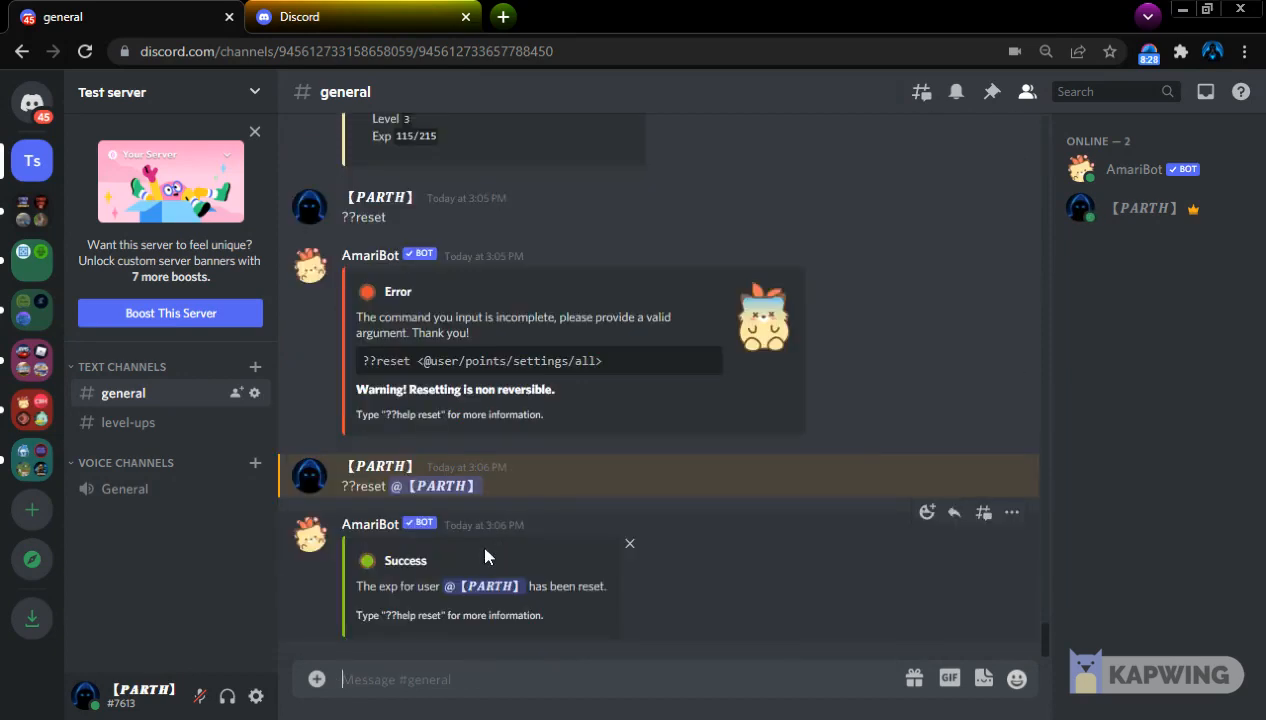
# Send ??r to check the owner's rank card after the reset
pyautogui.write('??r')
pyautogui.press('Return')
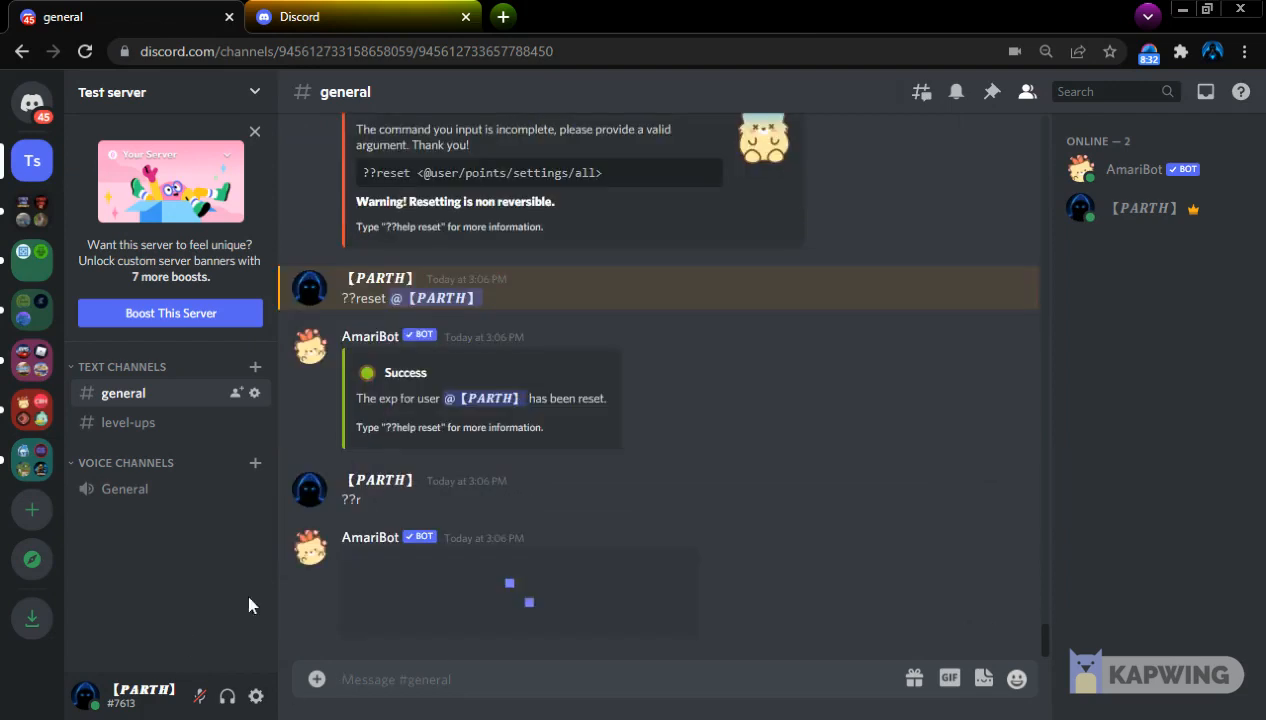
pyautogui.scroll(3, 605, 515)
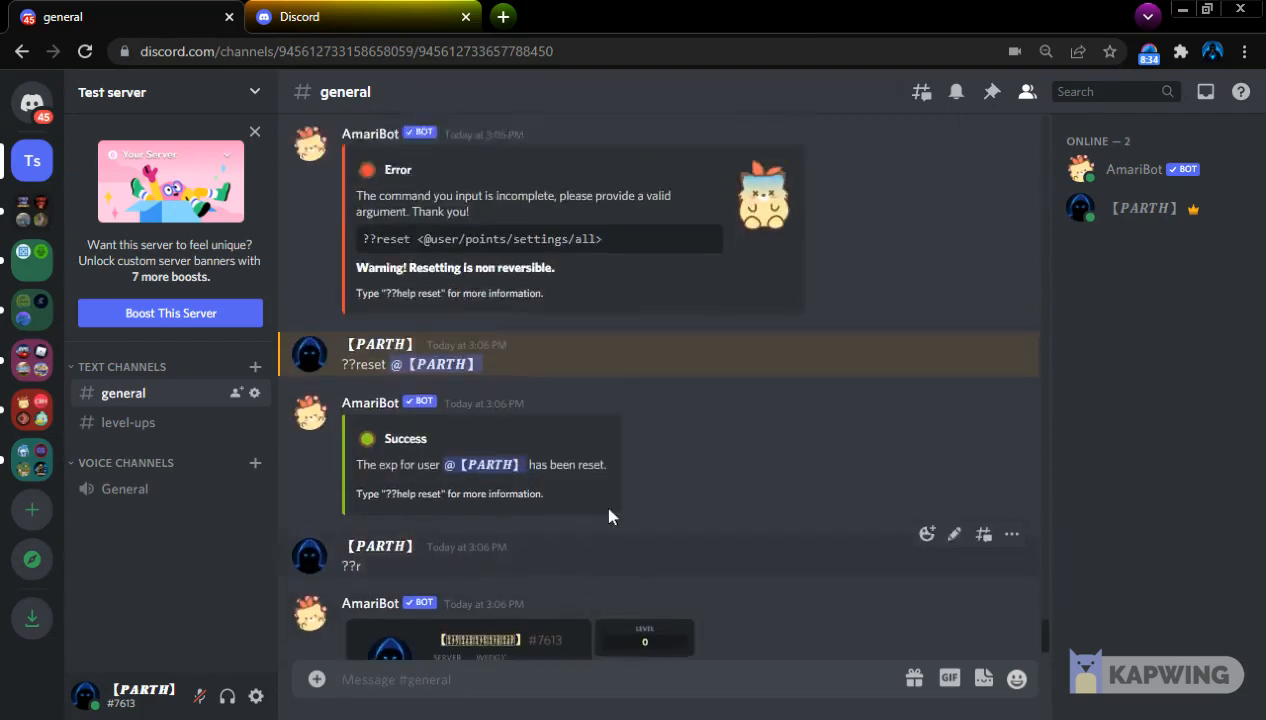
pyautogui.scroll(-3, 700, 610)
# Find the rlevel command in the help list and send ??rlevel to look up its arguments
pyautogui.scroll(6, 697, 578)
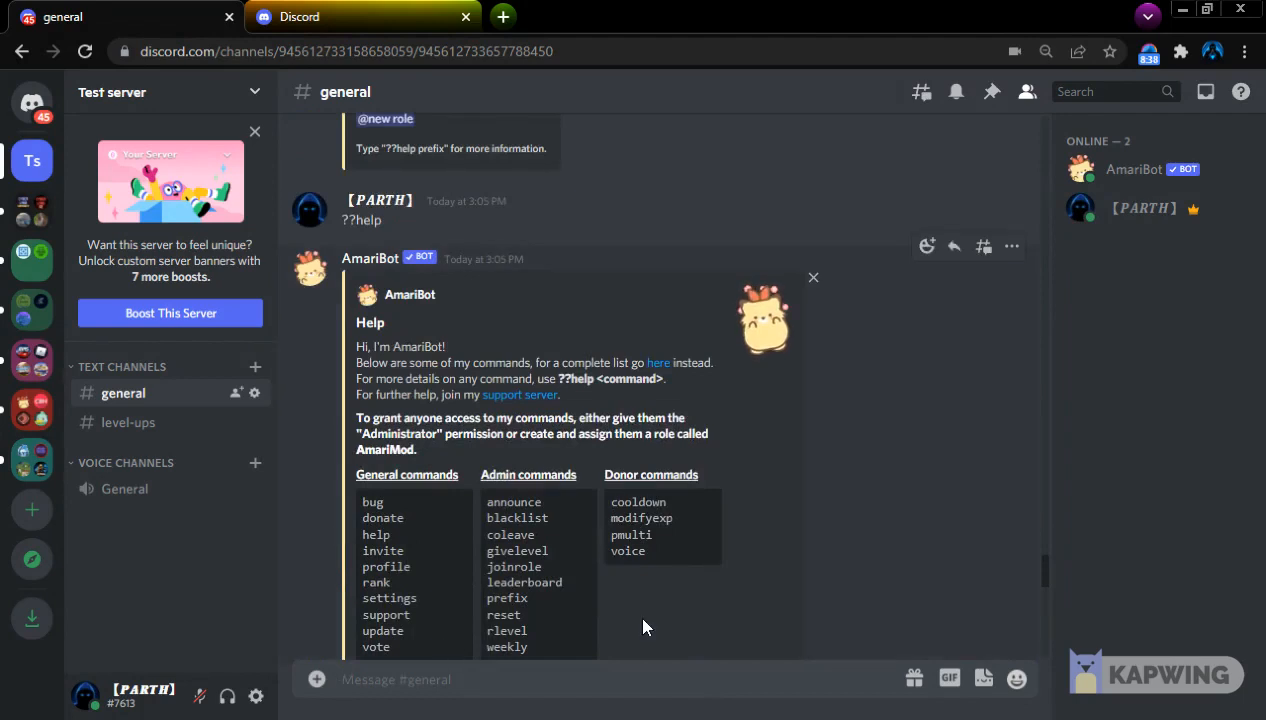
pyautogui.write('??rlevel')
pyautogui.press('Return')
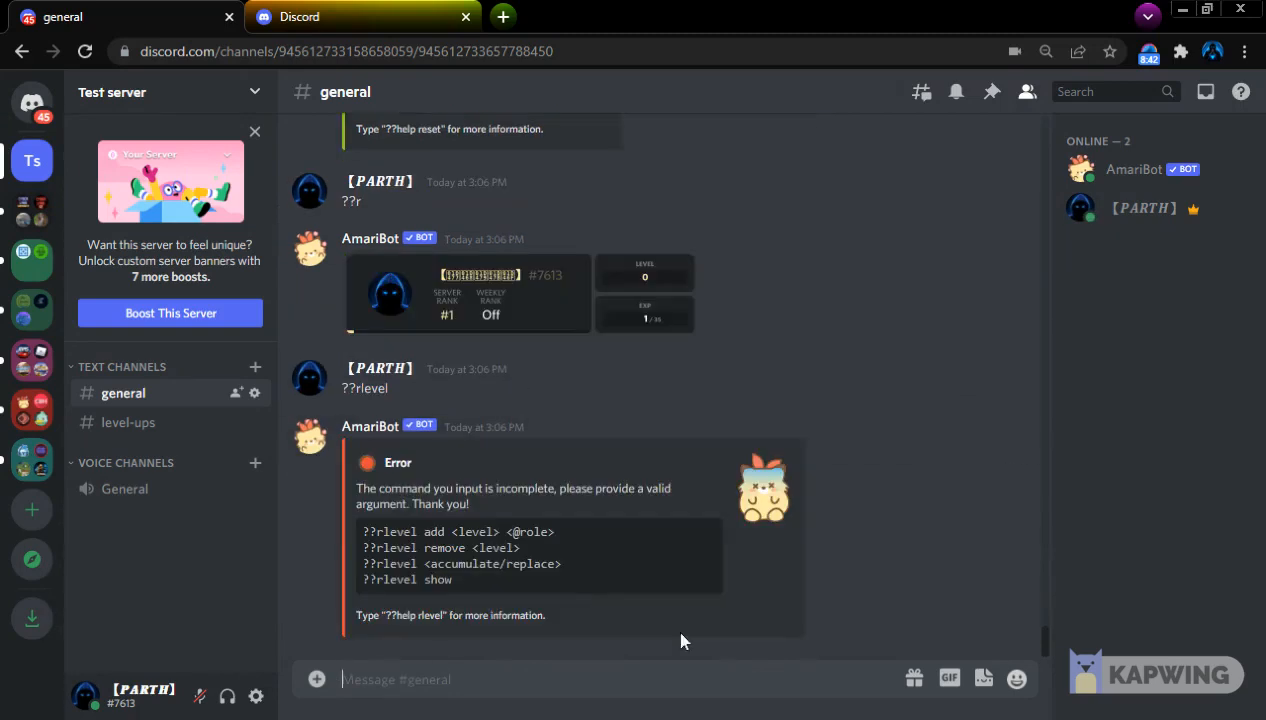
# Open the server's role settings and create a second role with the default name
pyautogui.moveTo(390, 532); pyautogui.dragTo(150, 100)
pyautogui.click(150, 95)
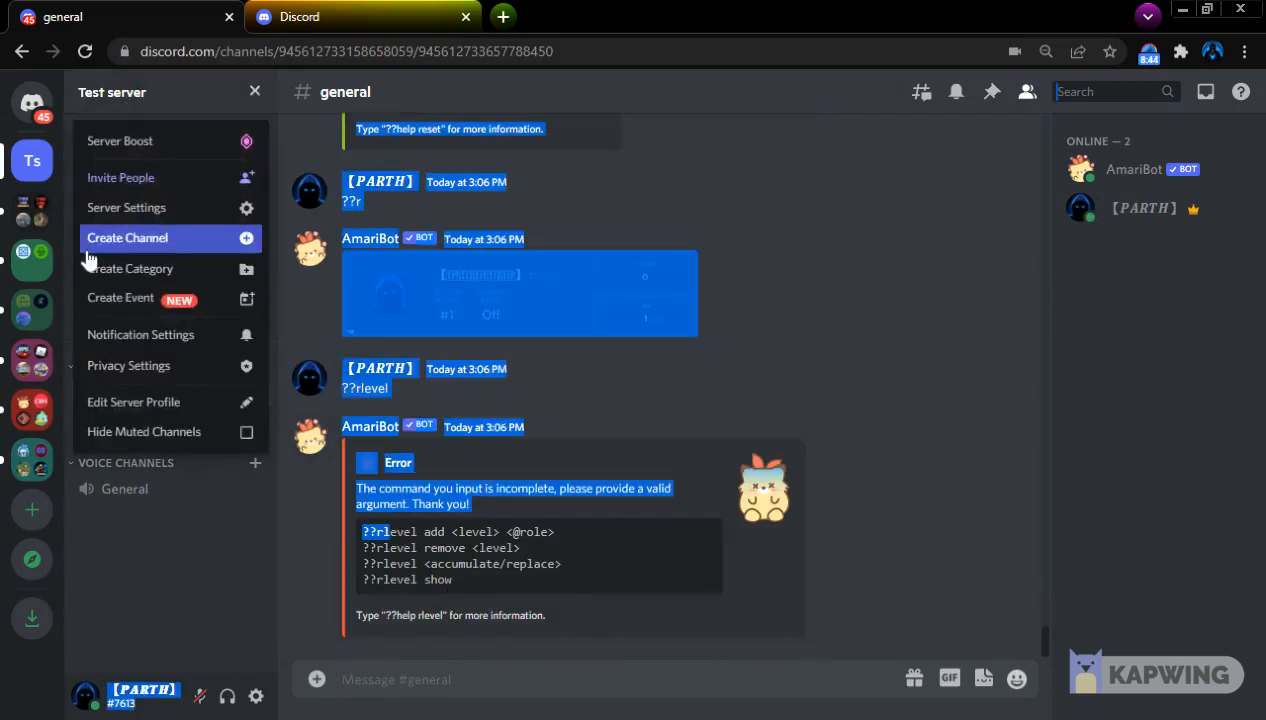
pyautogui.click(141, 206)
pyautogui.click(280, 185)
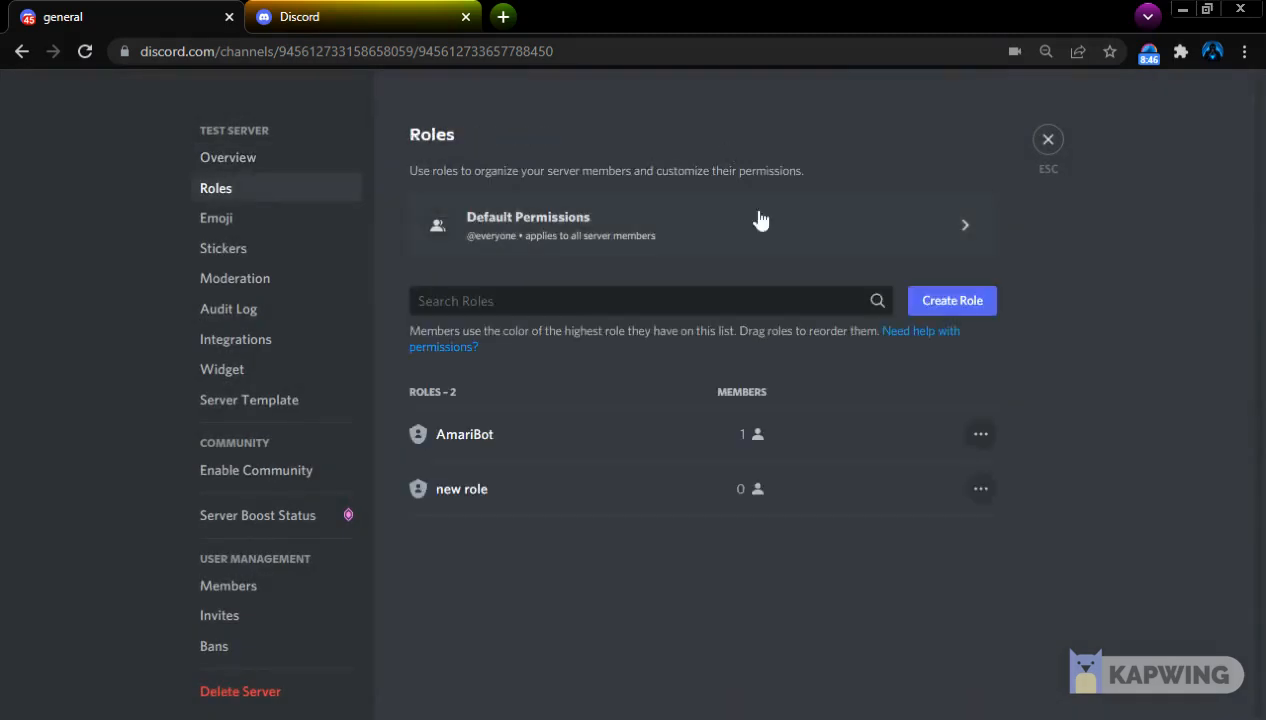
pyautogui.click(945, 300)
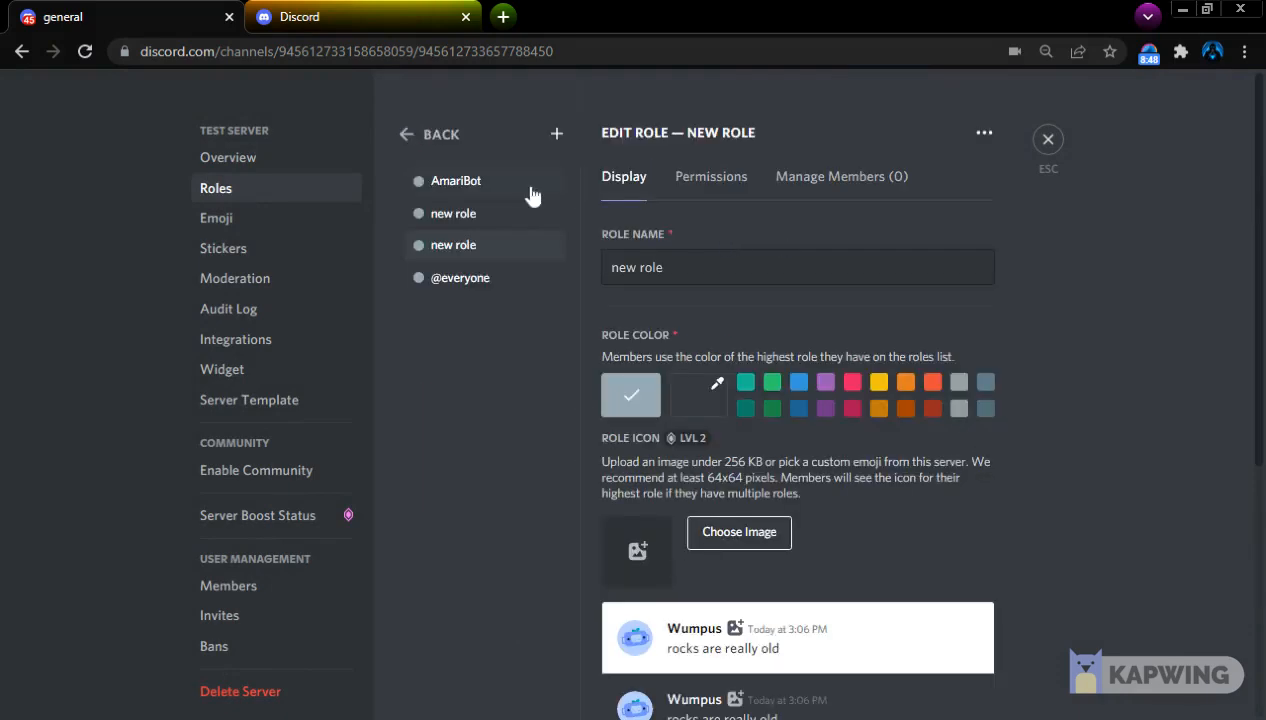
# Add another role, name it level 5 and save the changes
pyautogui.click(556, 134)
pyautogui.tripleClick(680, 262)
pyautogui.press('BackSpace')
pyautogui.write('level 5')
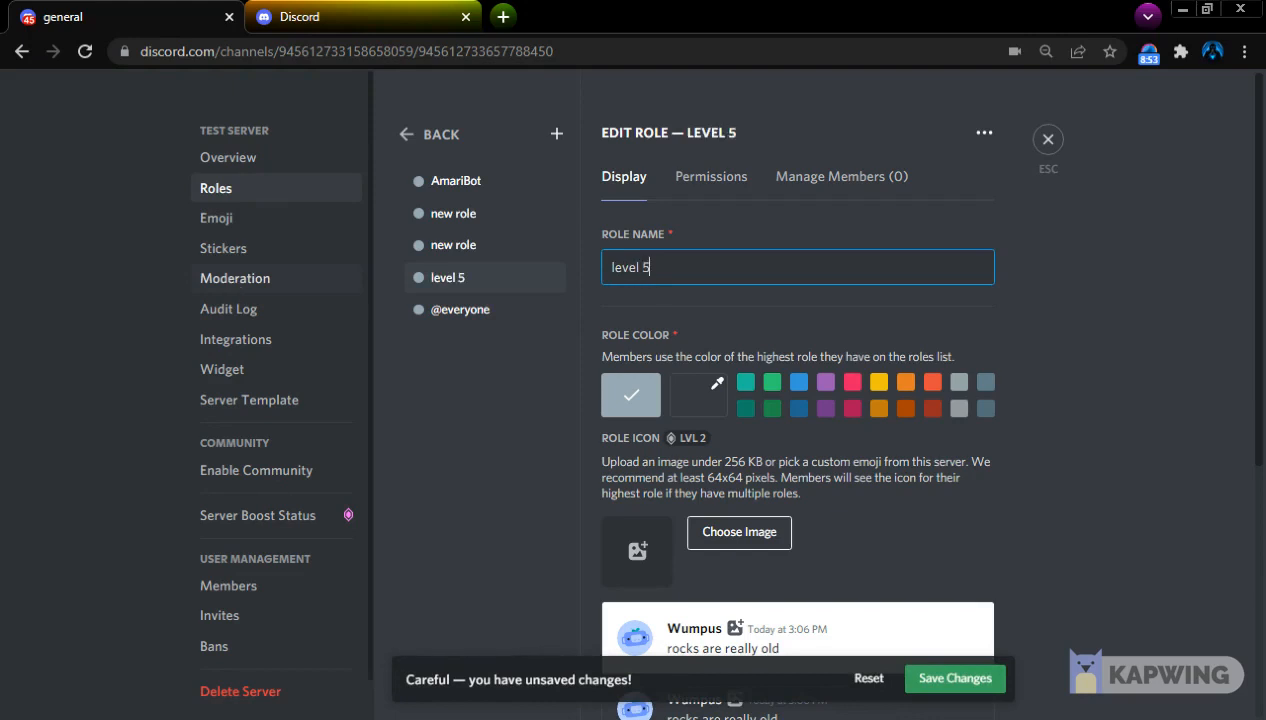
pyautogui.click(910, 678)
# Rename the new role directly above level 5 as level 10, save it and leave the server settings
pyautogui.click(453, 245)
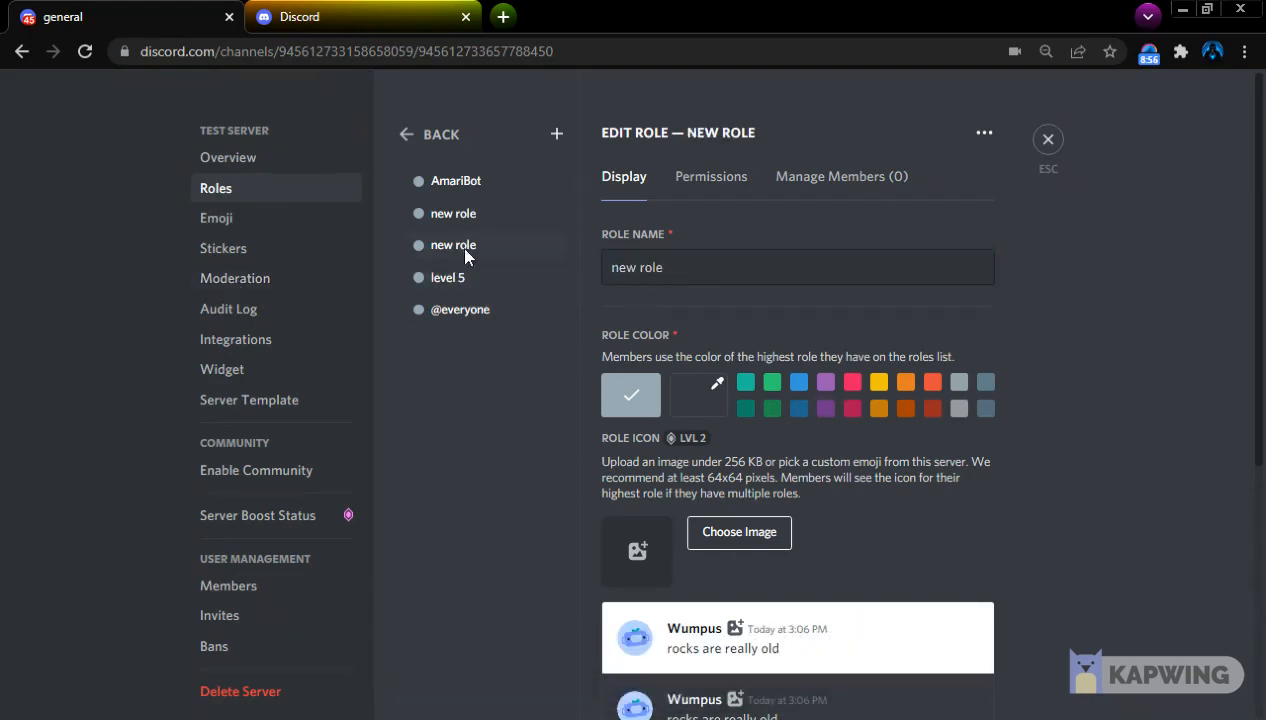
pyautogui.tripleClick(650, 267)
pyautogui.press('BackSpace')
pyautogui.write('level 10')
pyautogui.click(950, 684)
pyautogui.press('Escape')
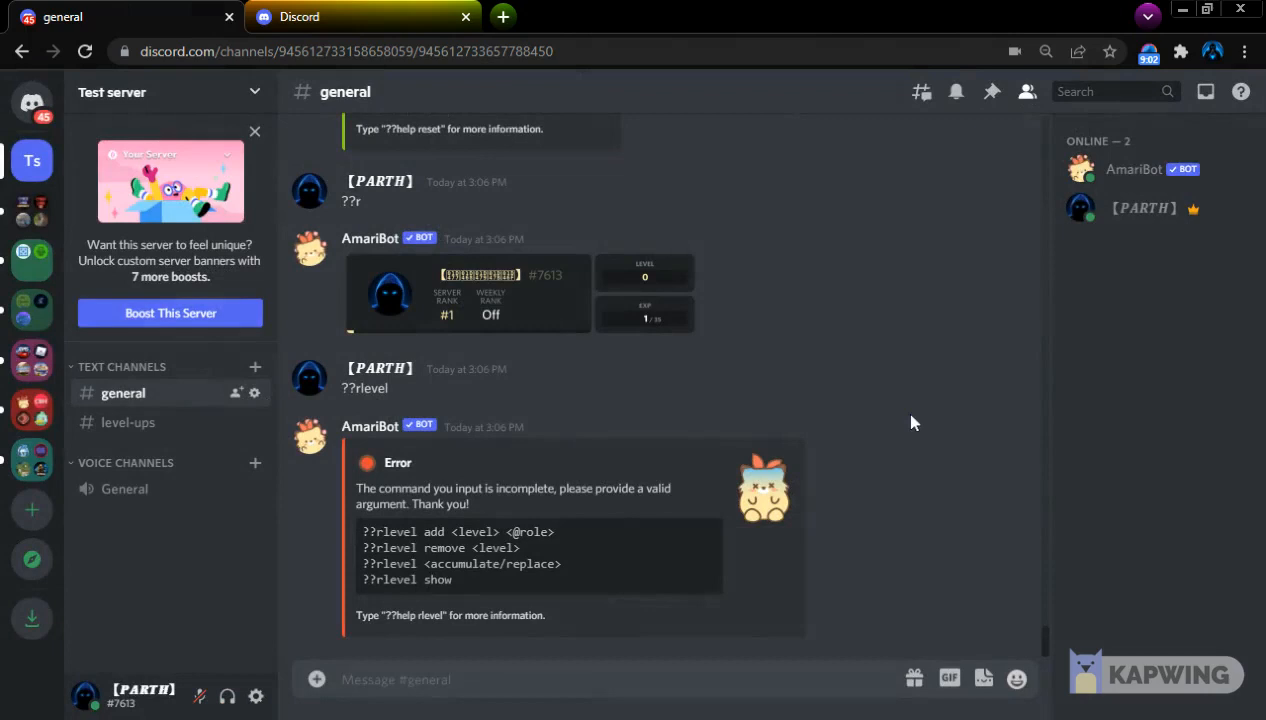
pyautogui.write('??rlev')
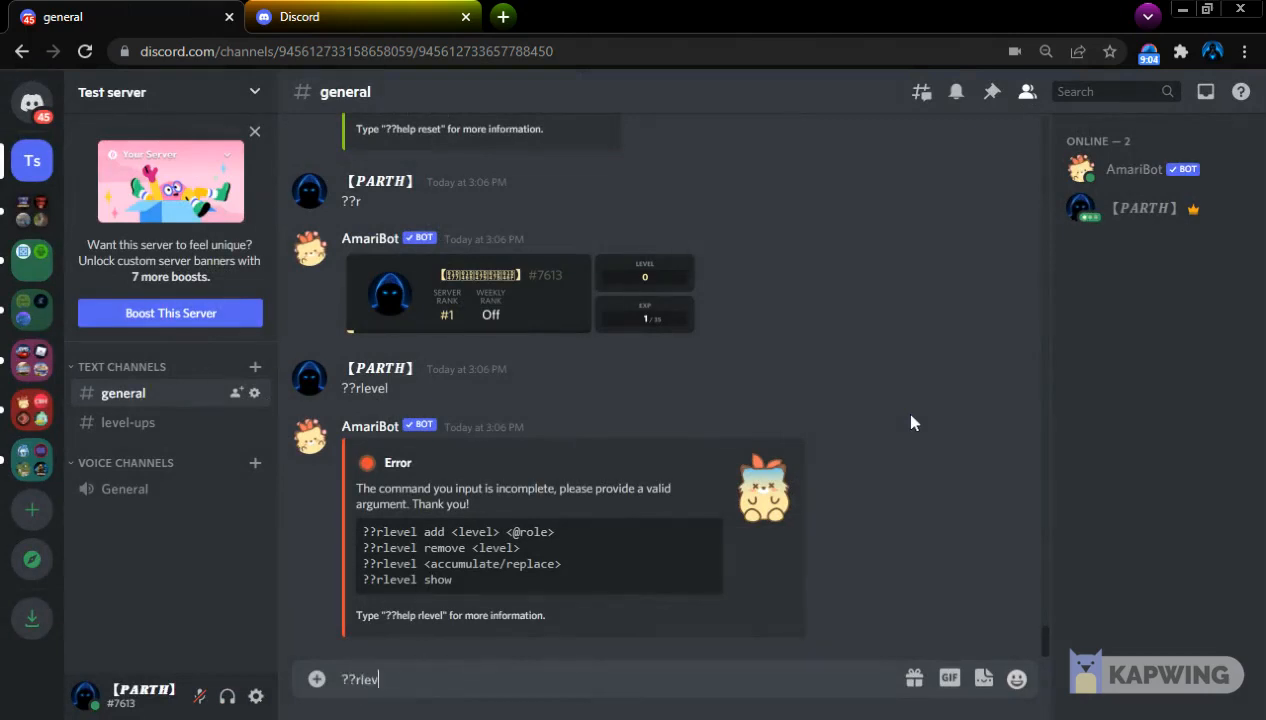
pyautogui.write('el add 5 @mo')
pyautogui.press('BackSpace')
pyautogui.press('BackSpace')
pyautogui.press('BackSpace')
pyautogui.write('l')
pyautogui.write(' add 5 @lev')
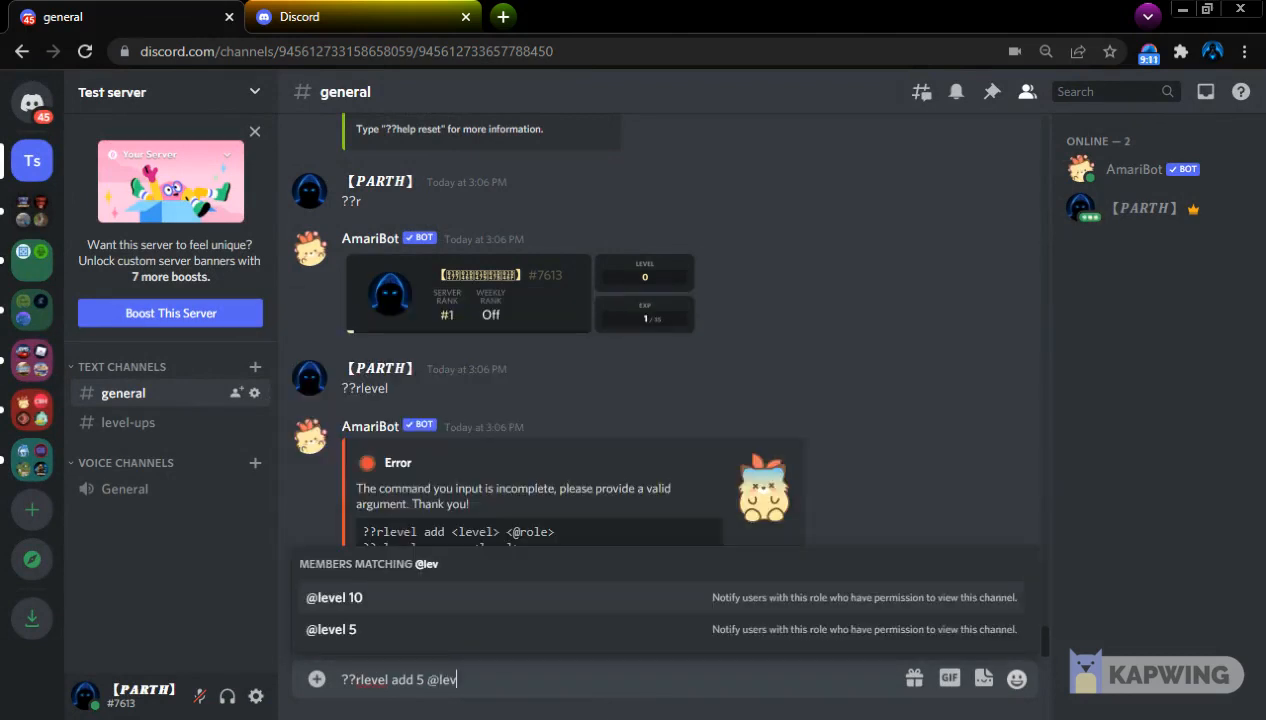
pyautogui.press('Down')
pyautogui.press('Return')
pyautogui.press('Return')
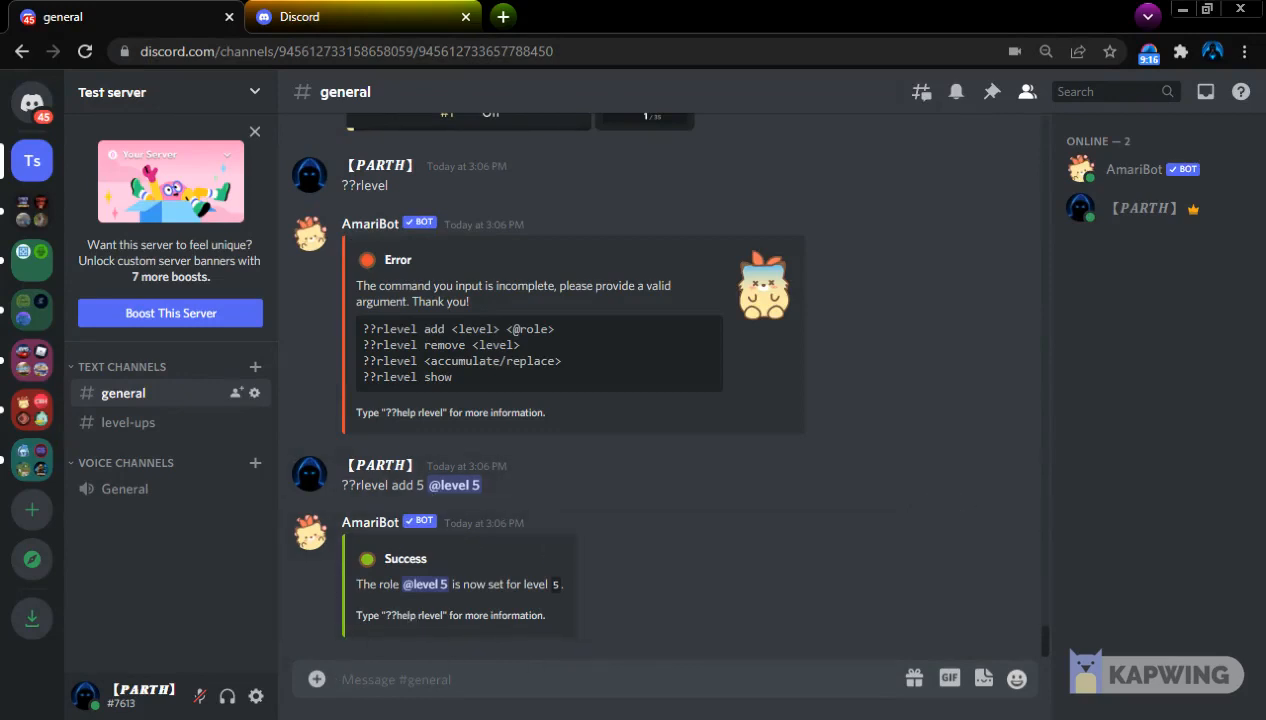
pyautogui.moveTo(538, 584); pyautogui.dragTo(629, 591)
pyautogui.click(467, 614)
pyautogui.moveTo(393, 585); pyautogui.dragTo(354, 584)
pyautogui.click(480, 608)
pyautogui.write('??rel')
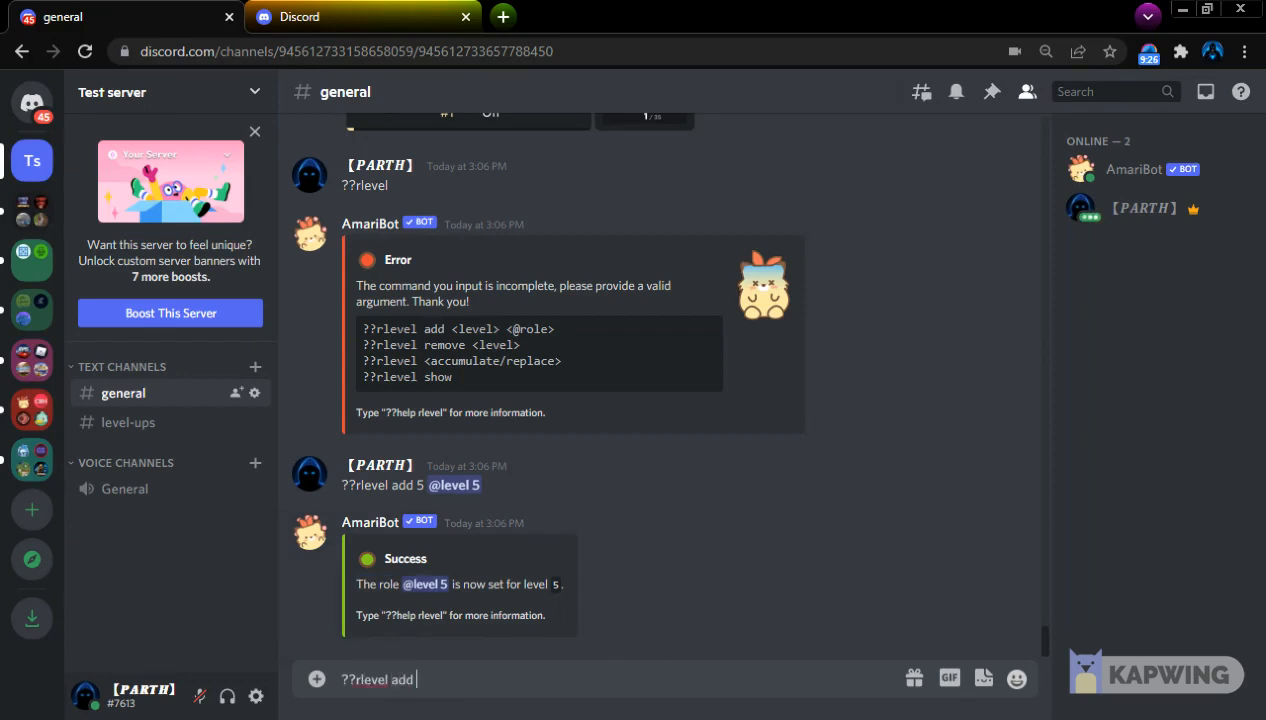
pyautogui.write('vel add 10 @level')
pyautogui.press('Return')
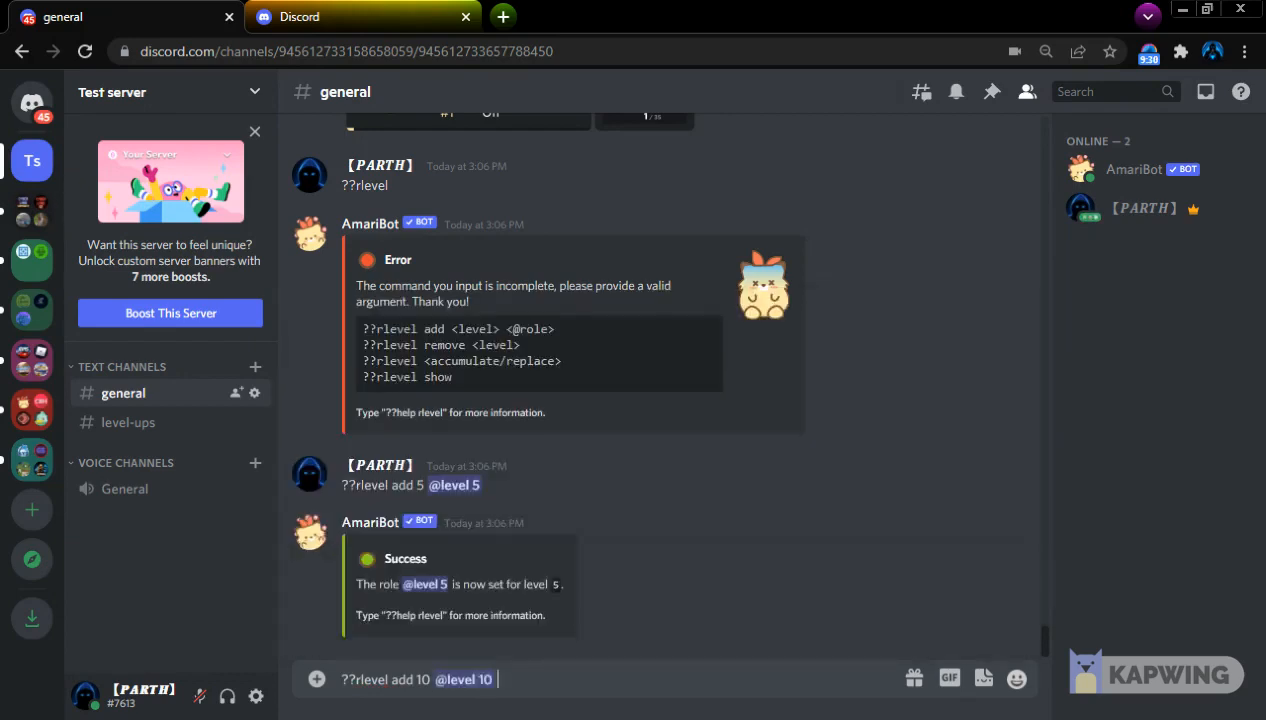
pyautogui.press('Return')
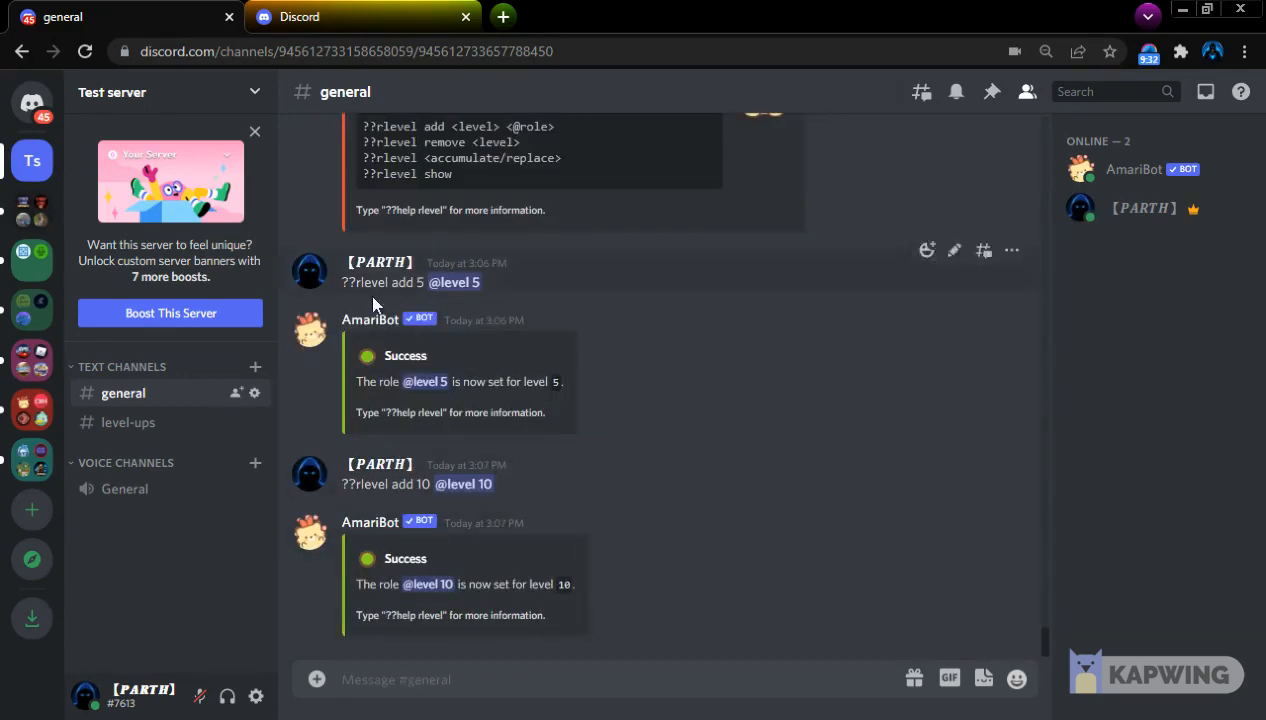
# Open the server owner's profile card to check which roles the account holds
pyautogui.scroll(1, 611, 455)
pyautogui.scroll(-1, 611, 455)
pyautogui.click(1137, 221)
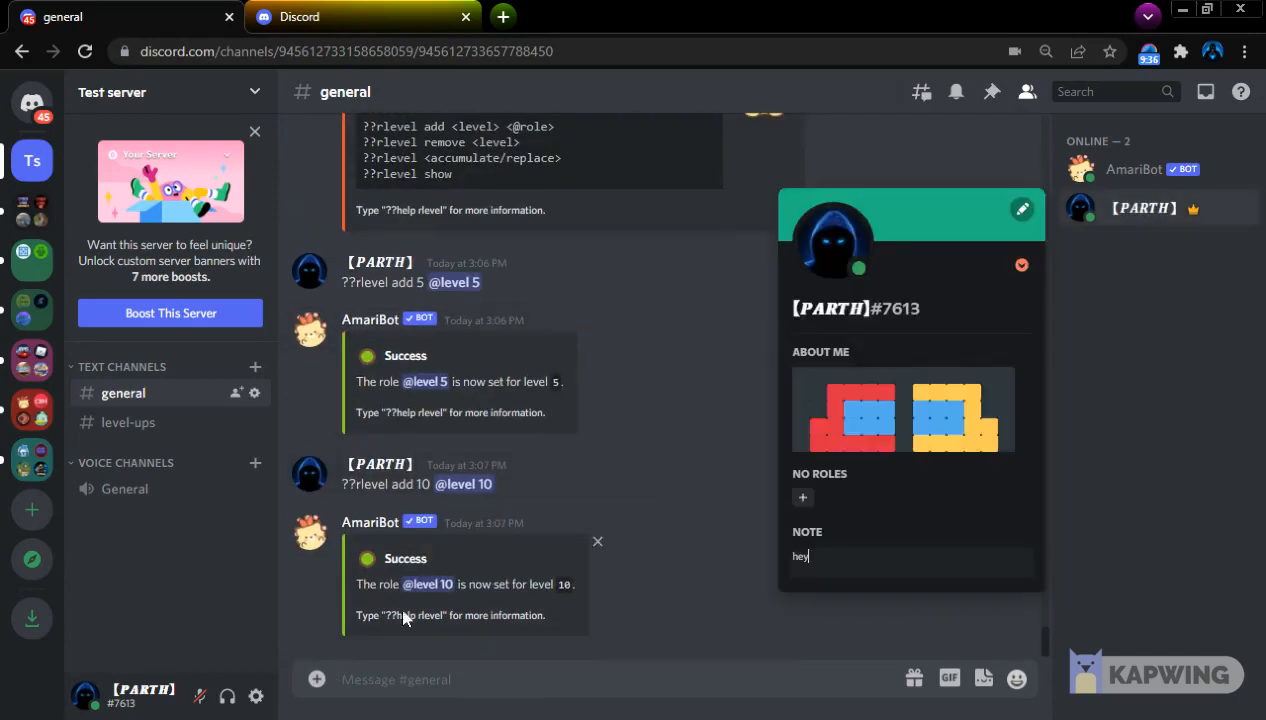
# Give the server owner's account level 10 by sending ??givelevel with a mention of the account and 10
pyautogui.click(404, 612)
pyautogui.write('??gi')
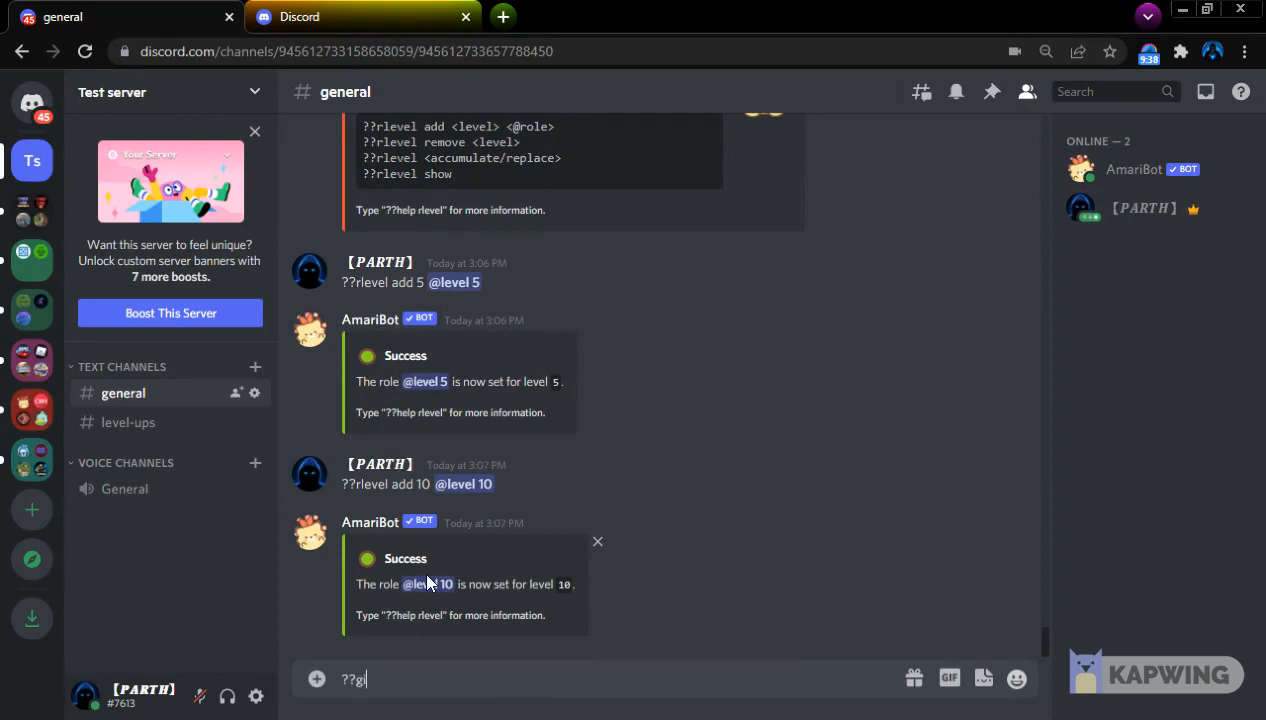
pyautogui.write('velevel @')
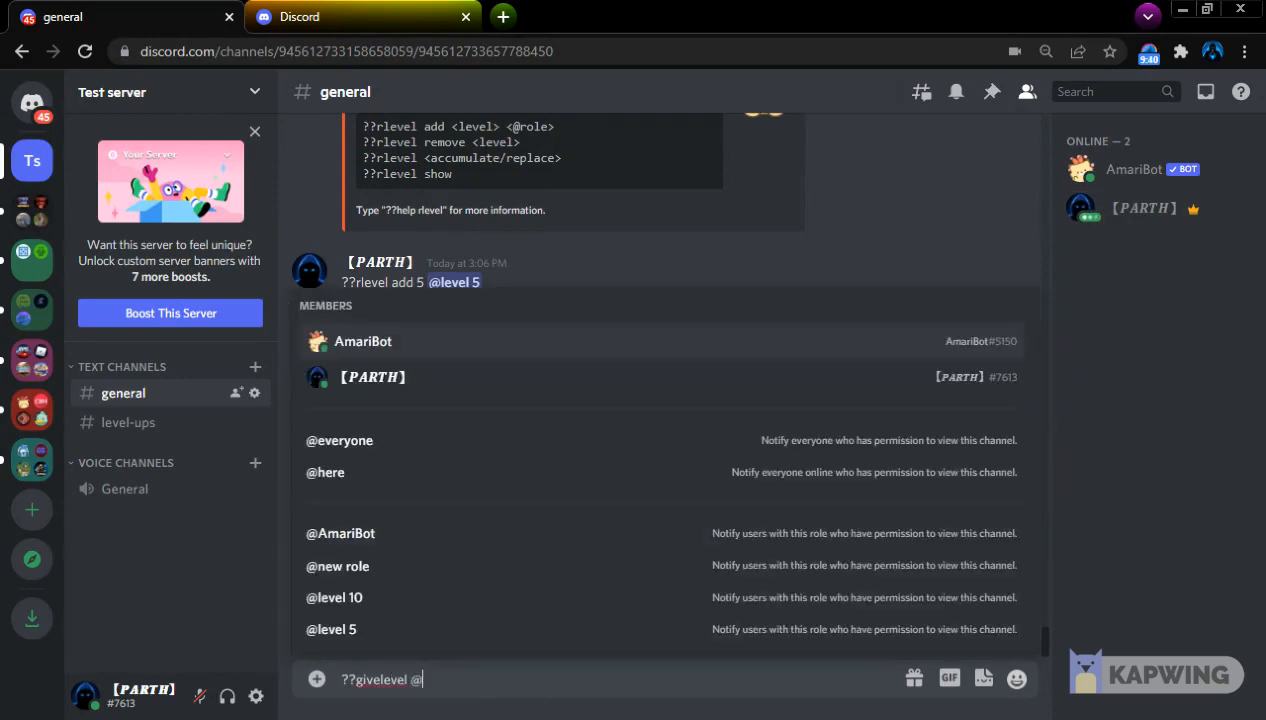
pyautogui.click(398, 380)
pyautogui.write('10')
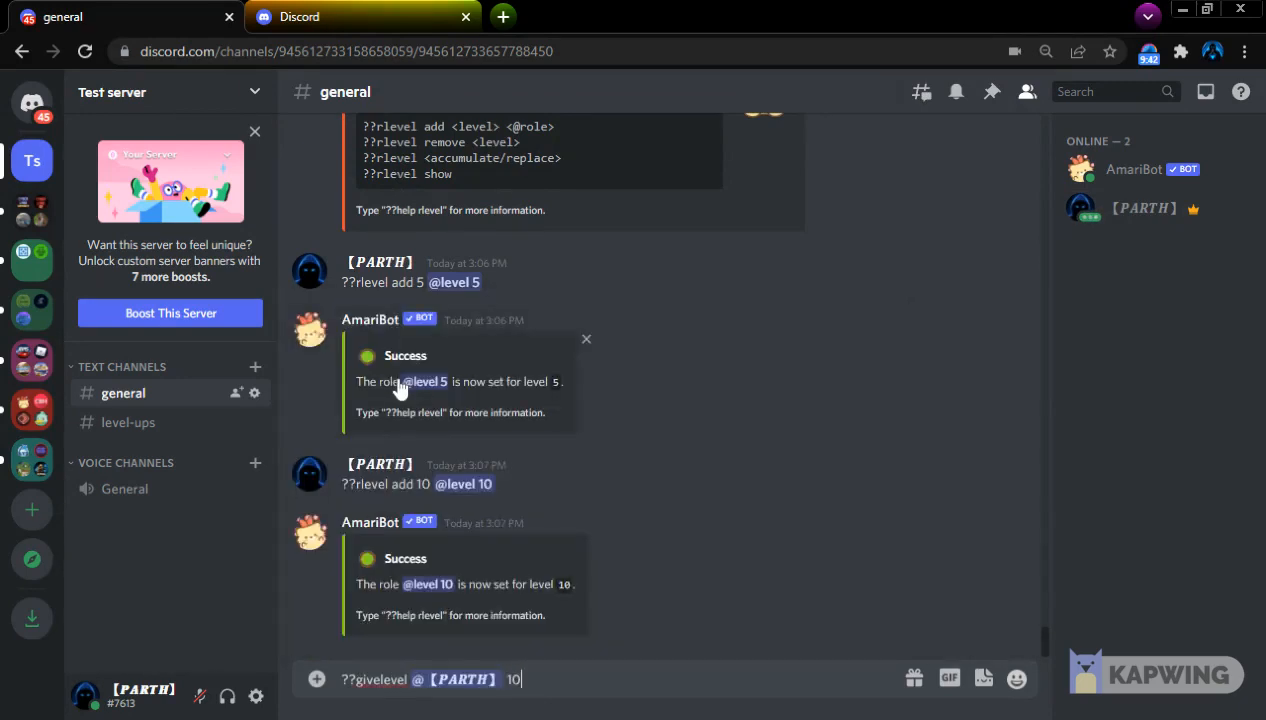
pyautogui.press('Return')
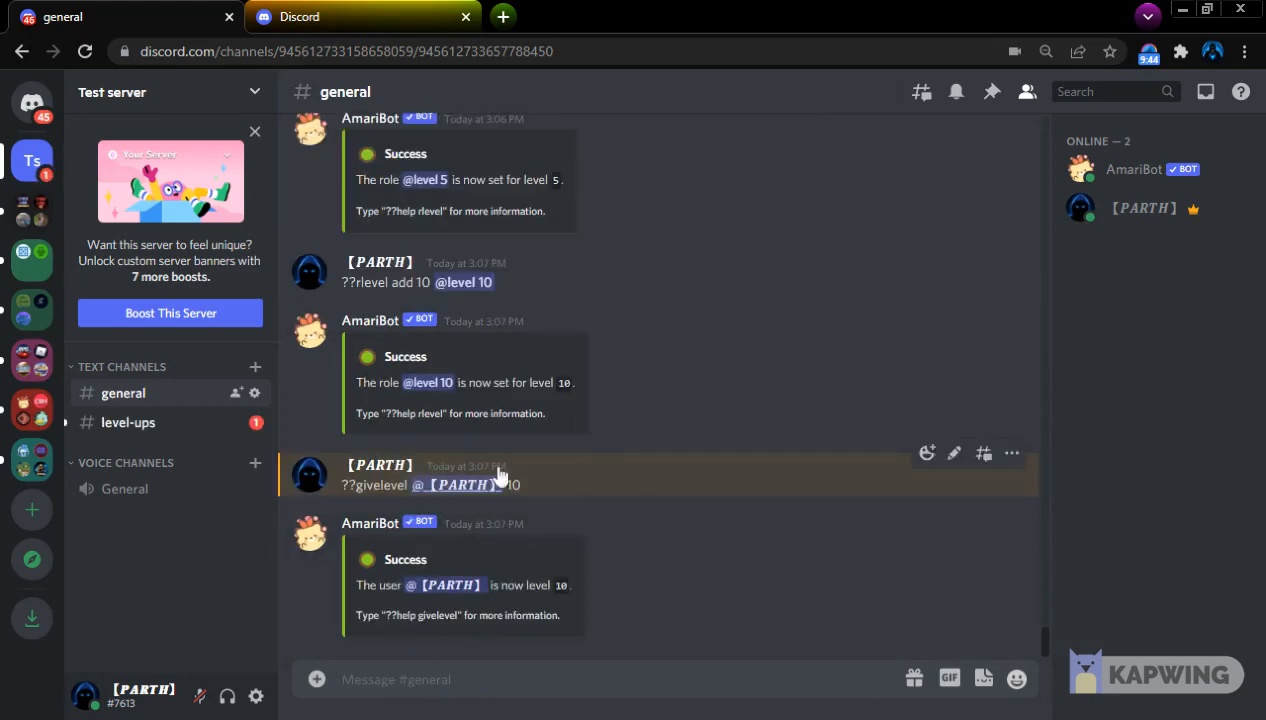
# Check the server owner's roles on the profile card after the level change, then close the card
pyautogui.click(1093, 212)
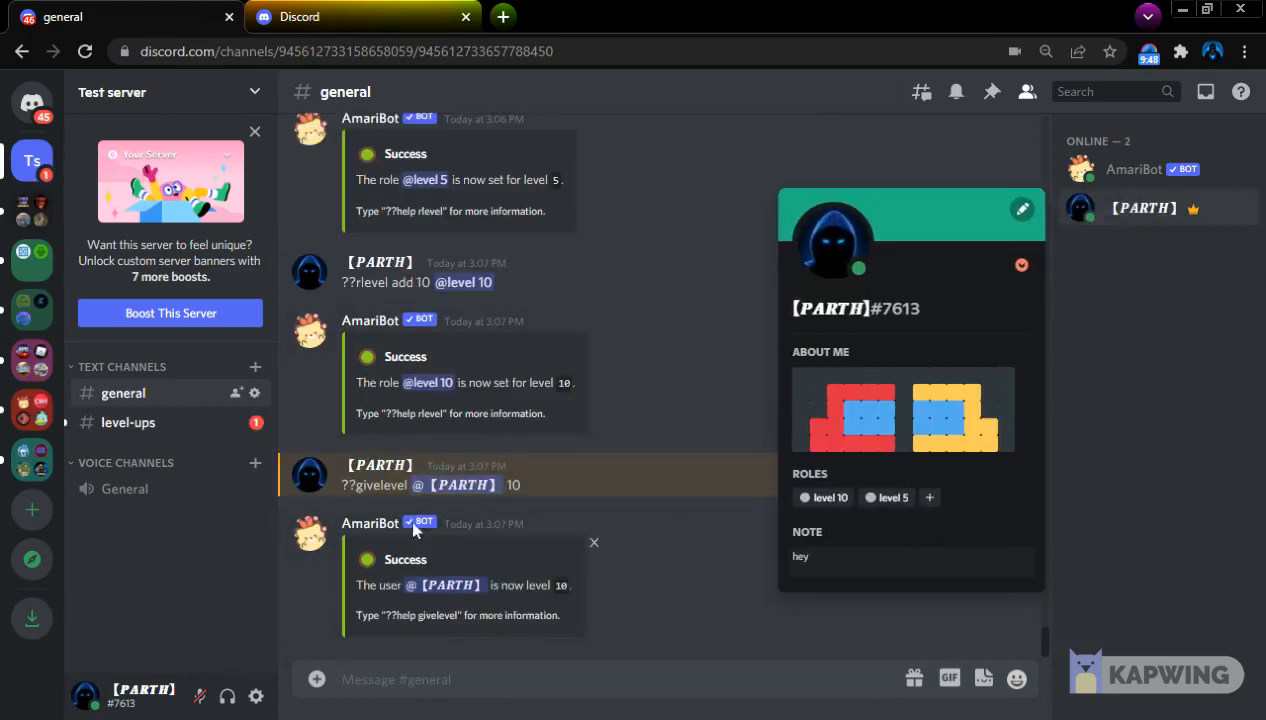
pyautogui.click(549, 410)
pyautogui.write('??')
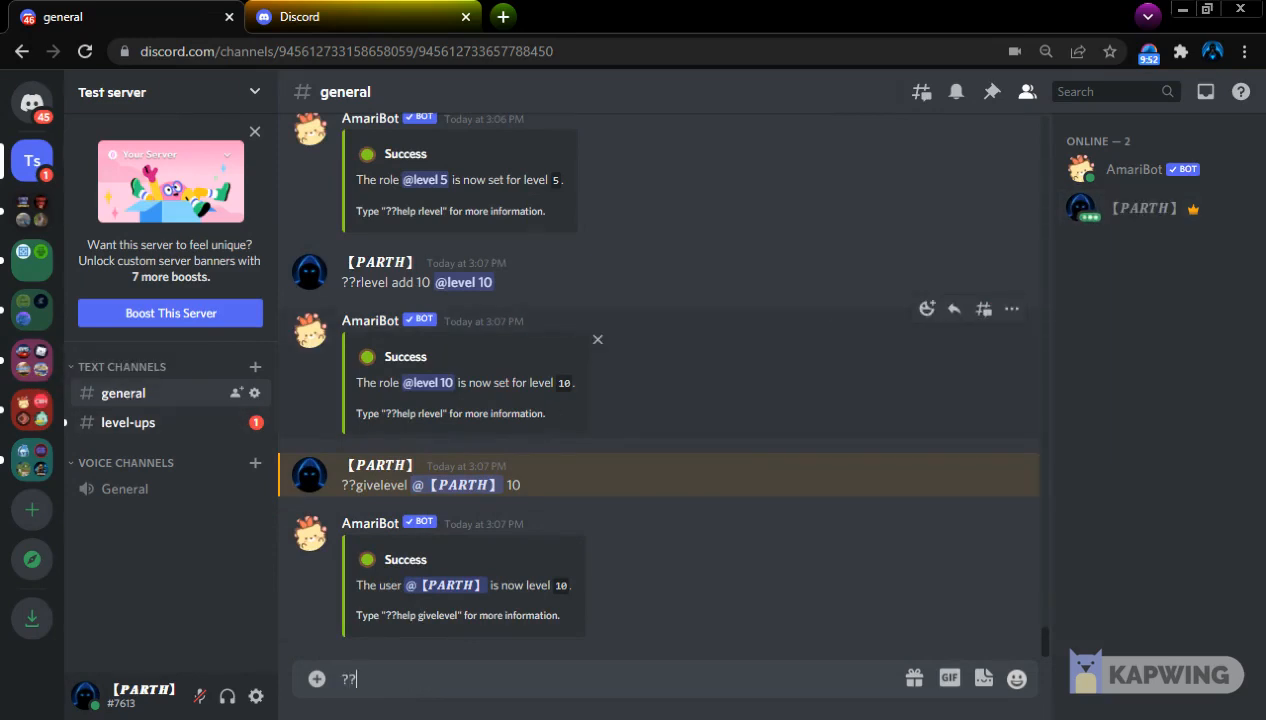
pyautogui.press('BackSpace')
pyautogui.press('BackSpace')
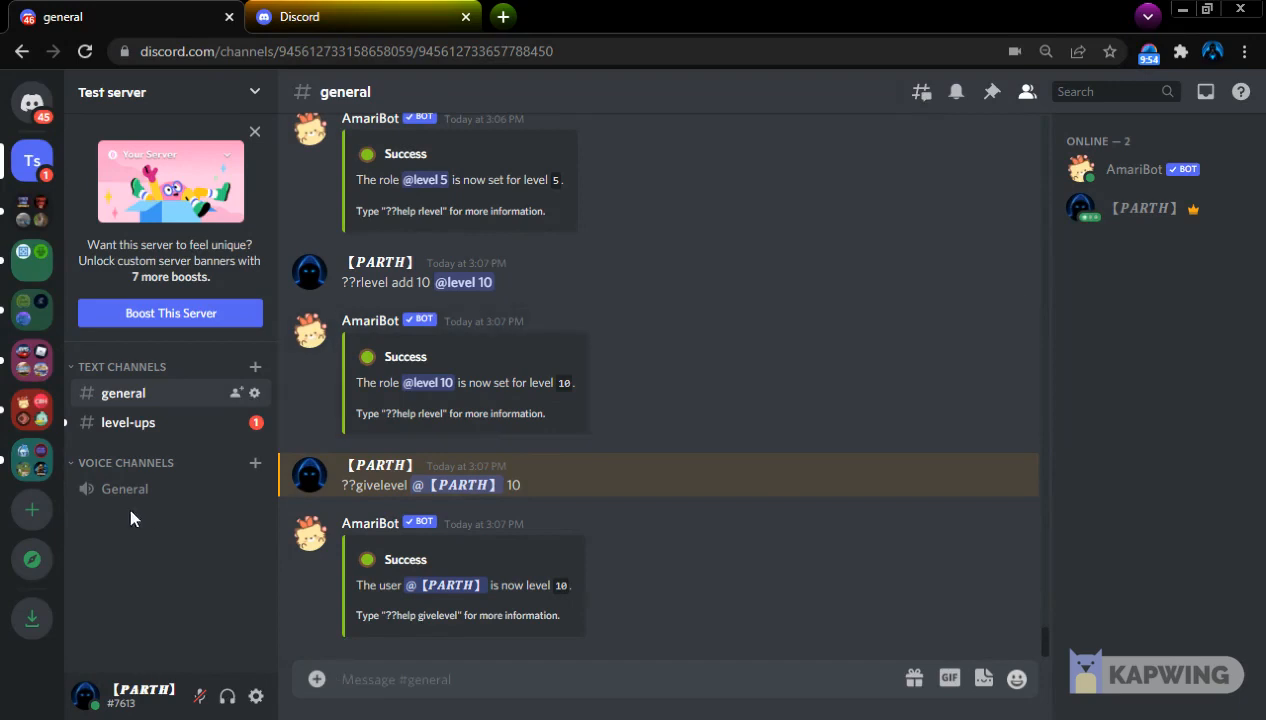
# Check the newest level-up announcement in the level-ups channel and return to the general channel
pyautogui.click(140, 424)
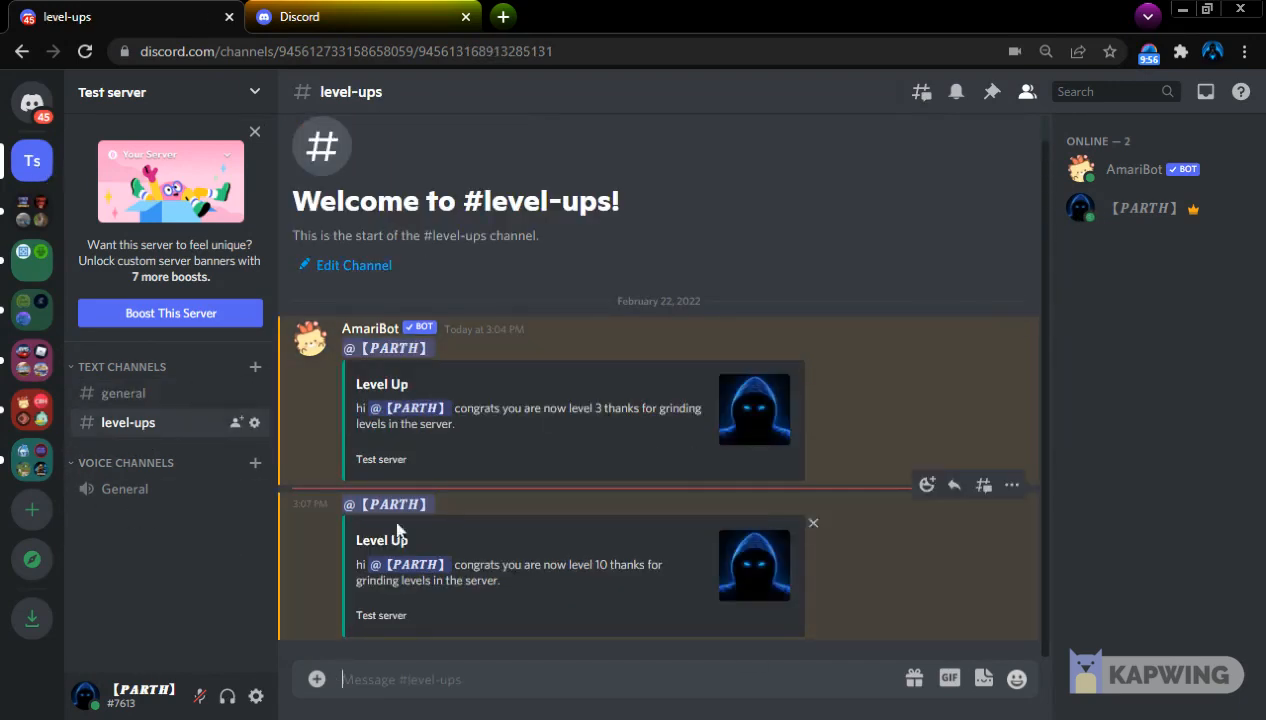
pyautogui.moveTo(568, 566); pyautogui.dragTo(644, 584)
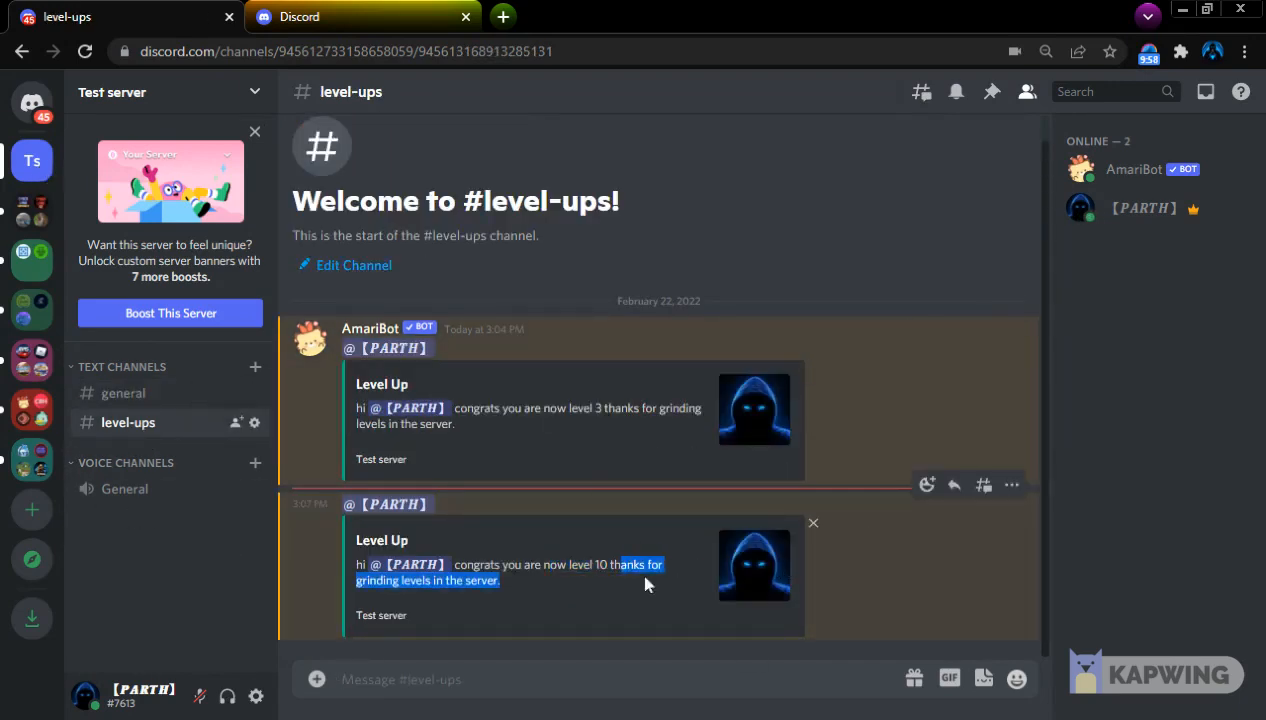
pyautogui.click(164, 403)
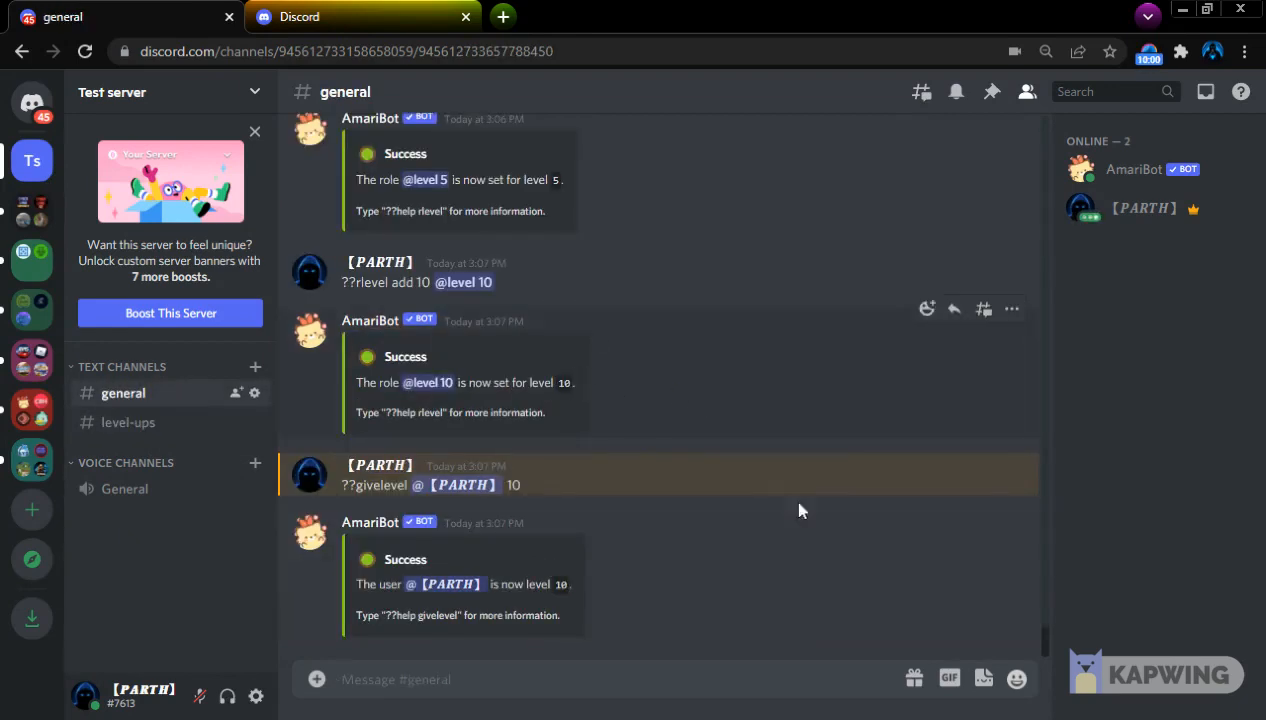
# Review the last admin commands in AmariBot's help list and send ??weekly to get its usage
pyautogui.scroll(-10, 679, 547)
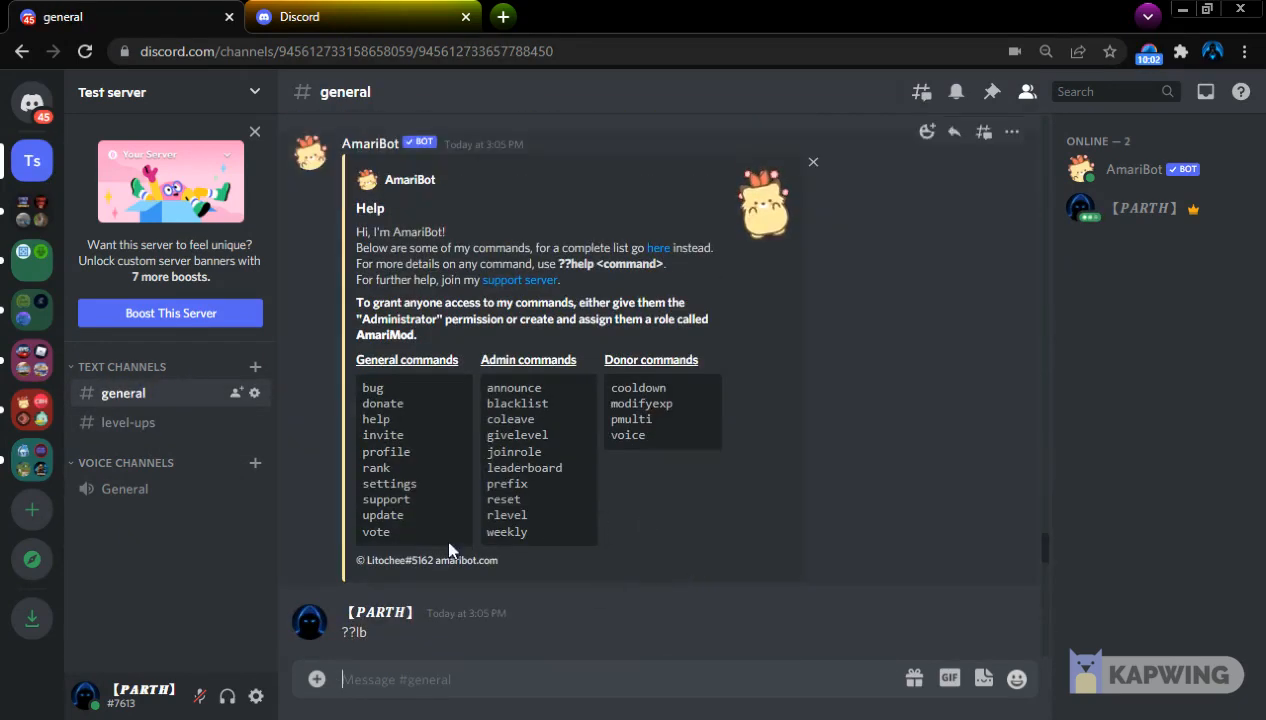
pyautogui.moveTo(487, 484); pyautogui.dragTo(575, 520)
pyautogui.click(531, 554)
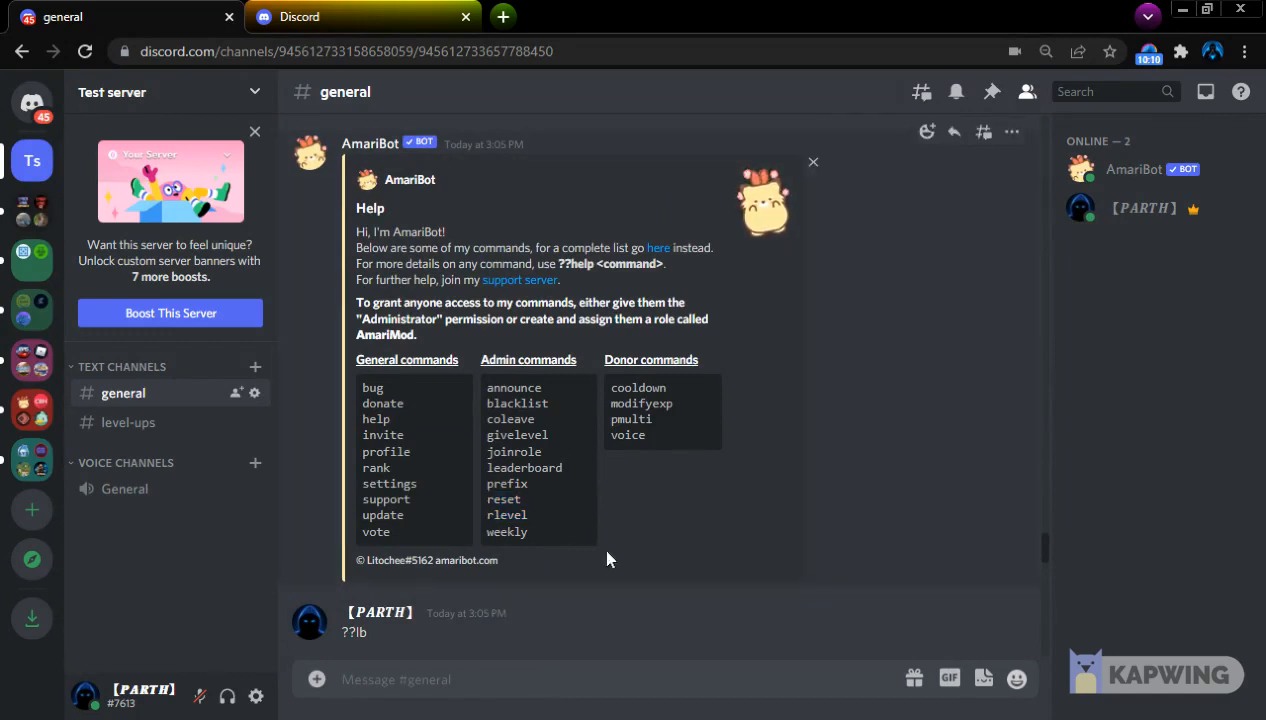
pyautogui.write('??')
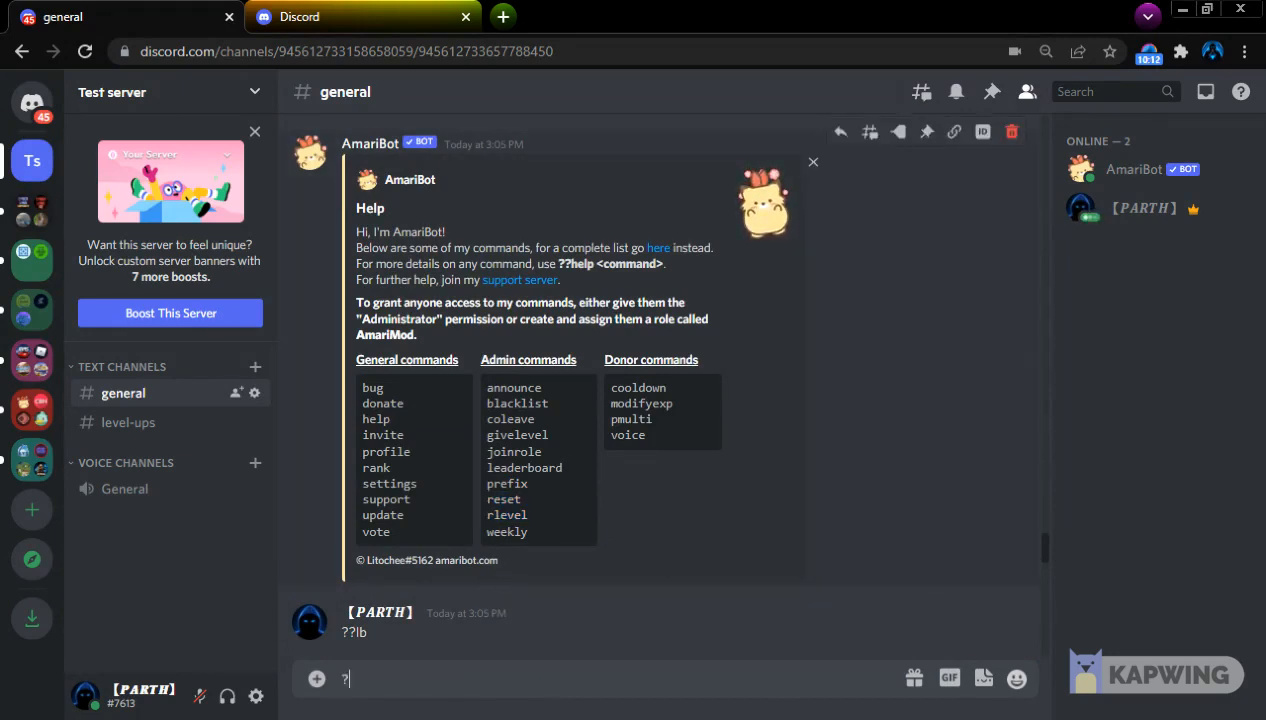
pyautogui.write('weekly')
pyautogui.press('Return')
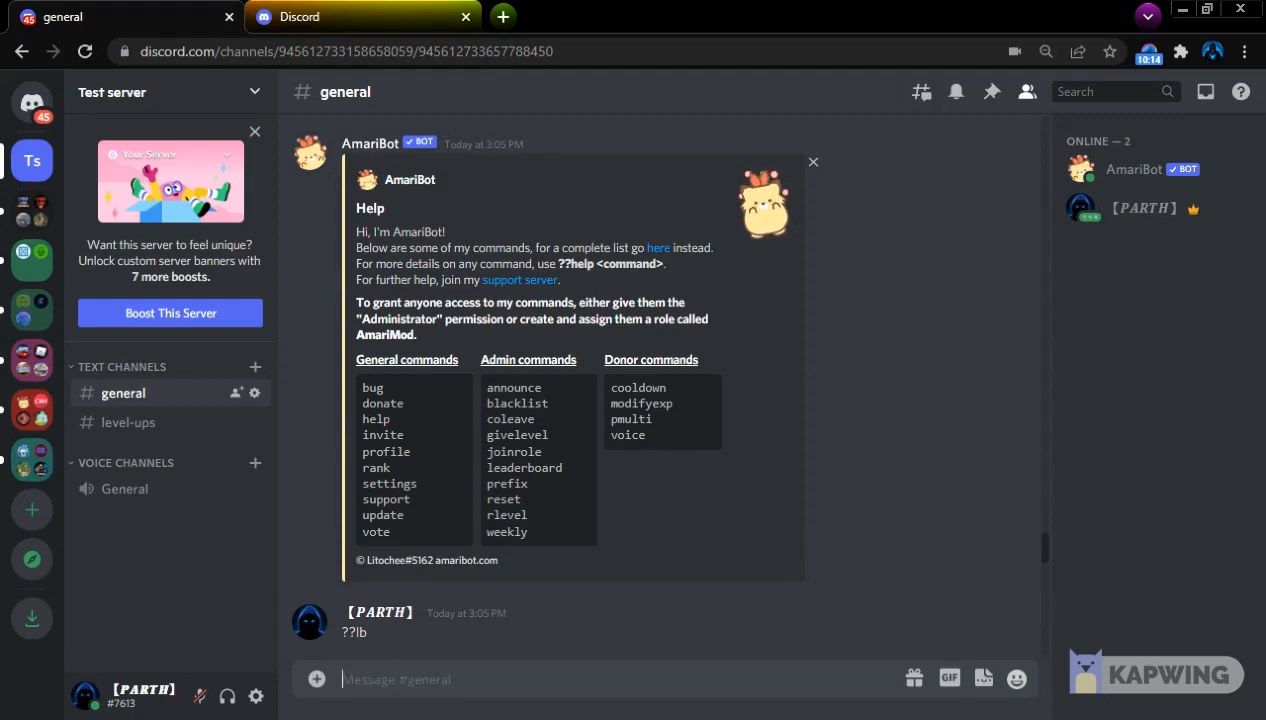
# Turn on the weekly leaderboard by sending ??weekly on, repeating the command once its cooldown has passed
pyautogui.write('??w')
pyautogui.write('eekly on')
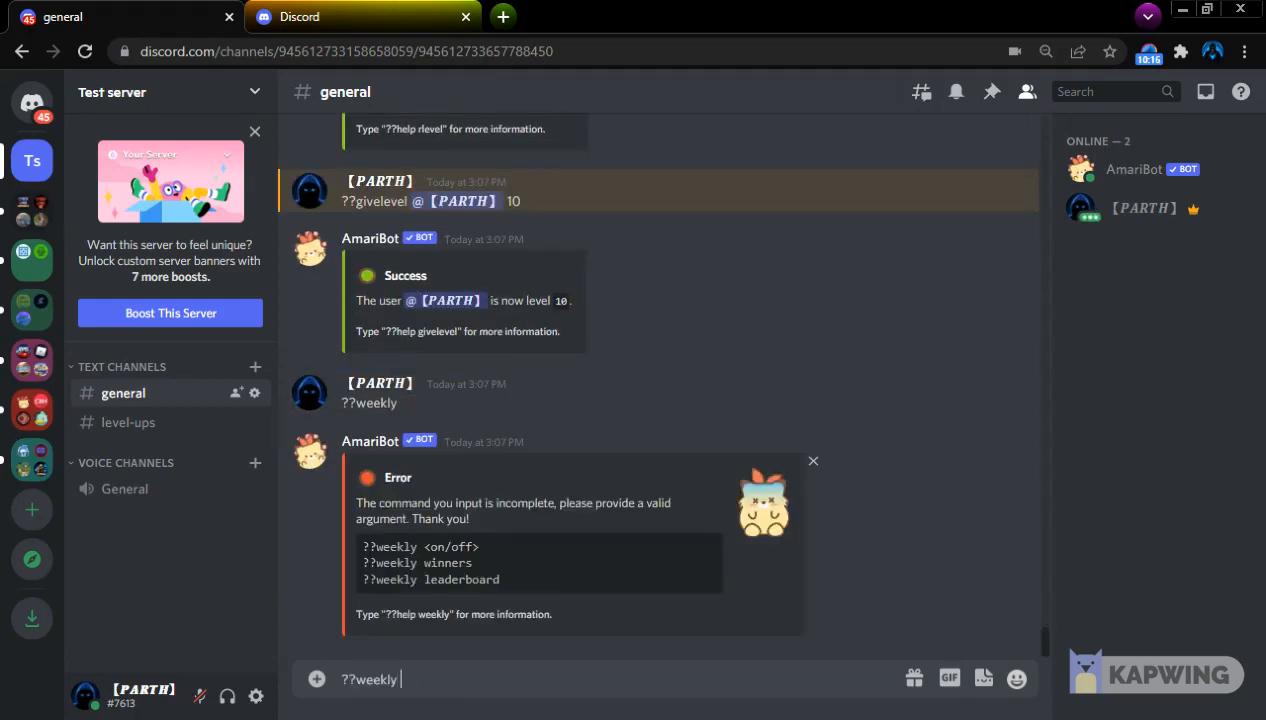
pyautogui.press('Return')
pyautogui.write('??weekly')
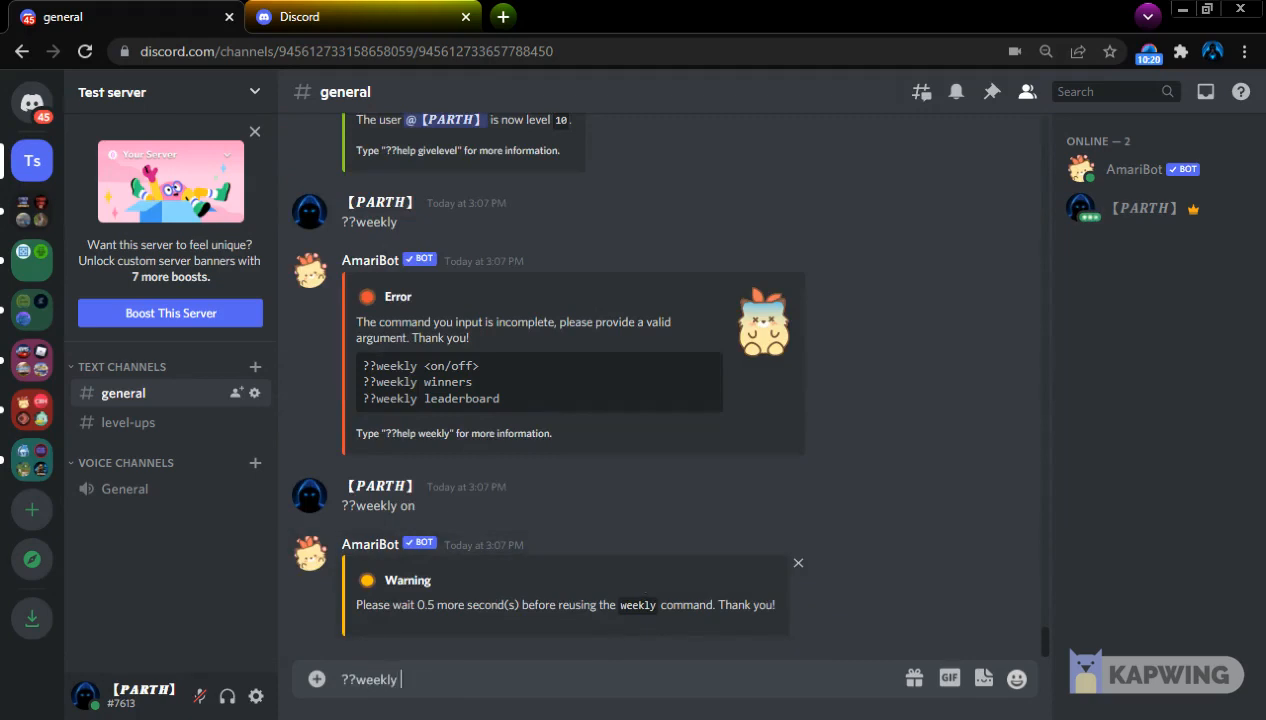
pyautogui.write(' on')
pyautogui.press('Return')
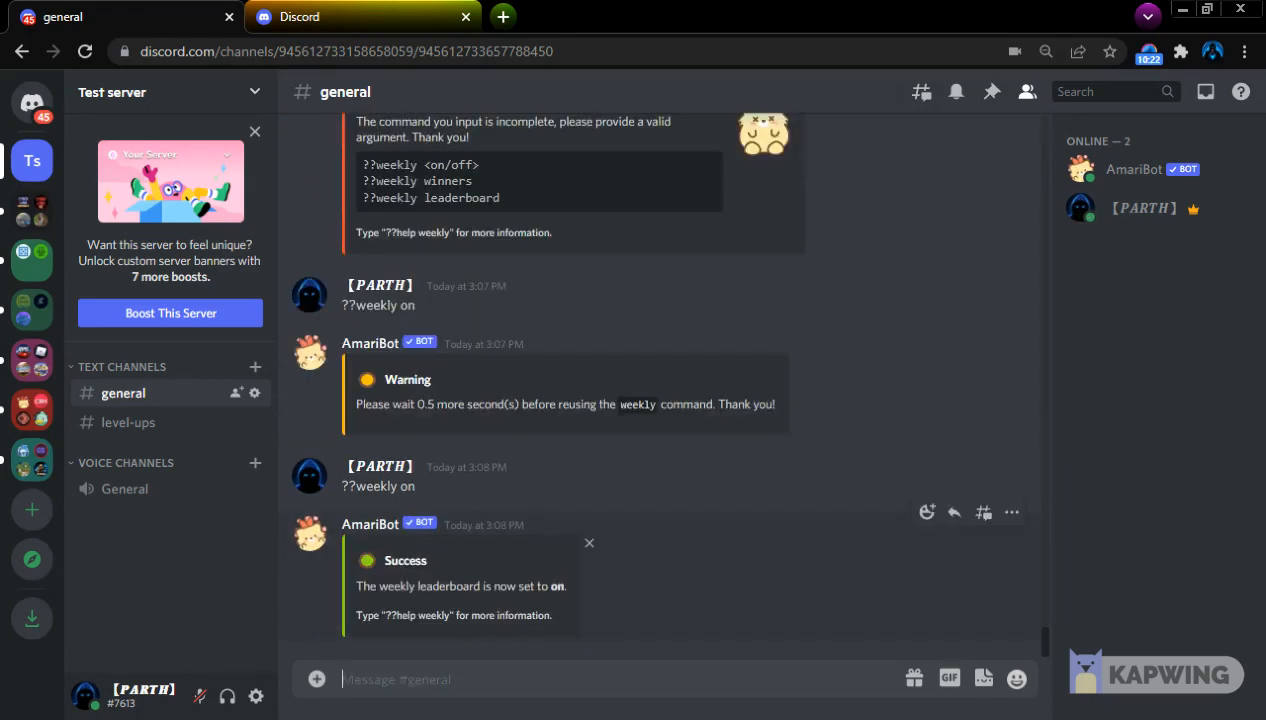
# Review the weekly command's options and show the weekly ranking by sending ??weekly leaderboard
pyautogui.scroll(4, 492, 585)
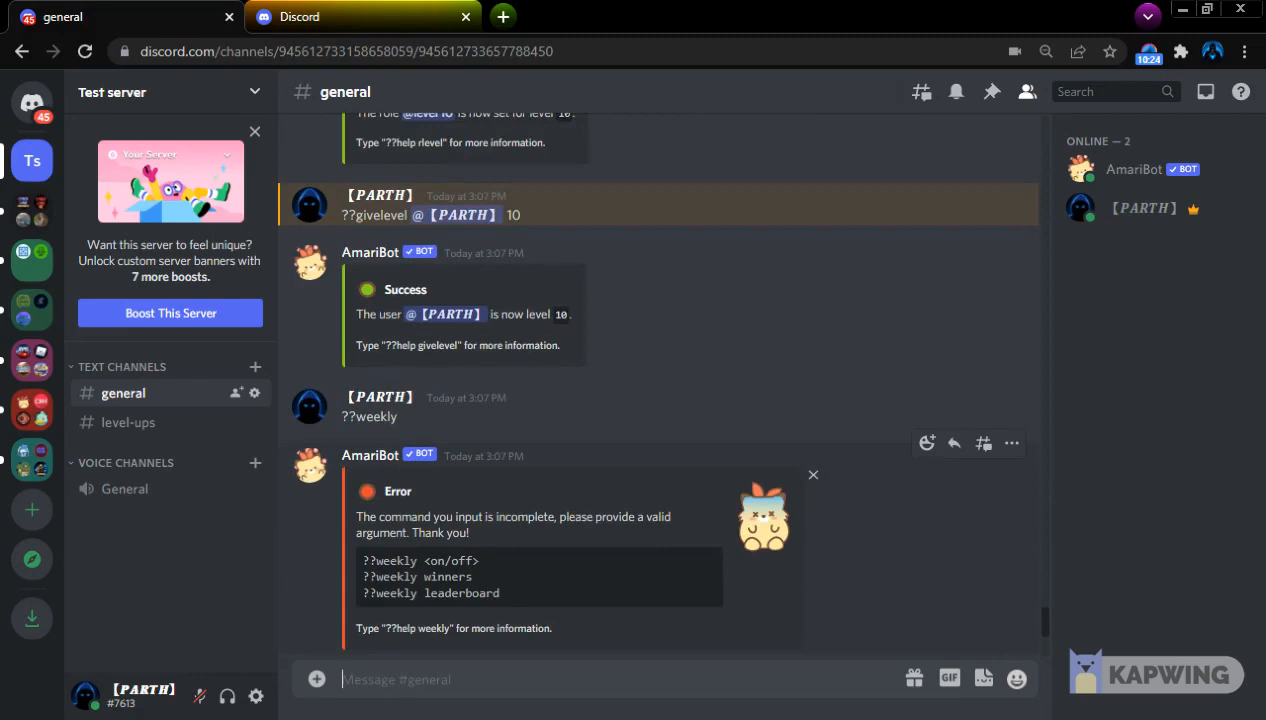
pyautogui.scroll(-4, 446, 608)
pyautogui.write('??weekly leaderboard')
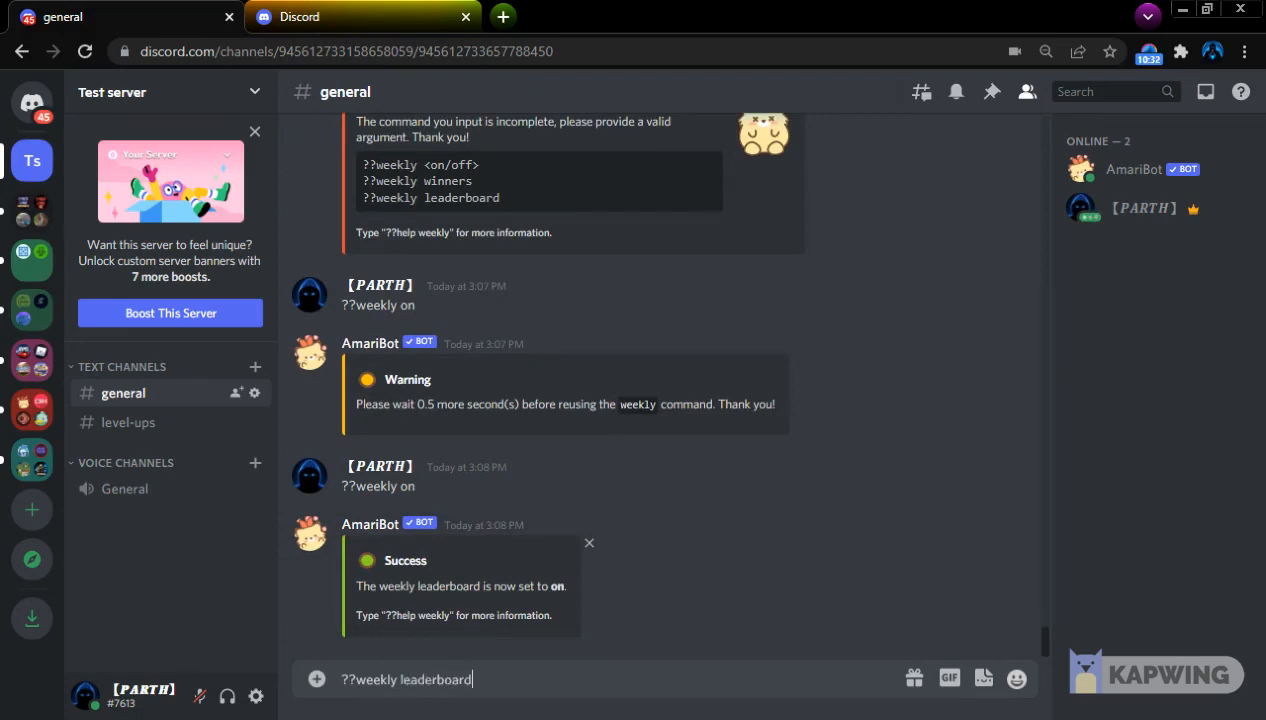
pyautogui.press('Return')
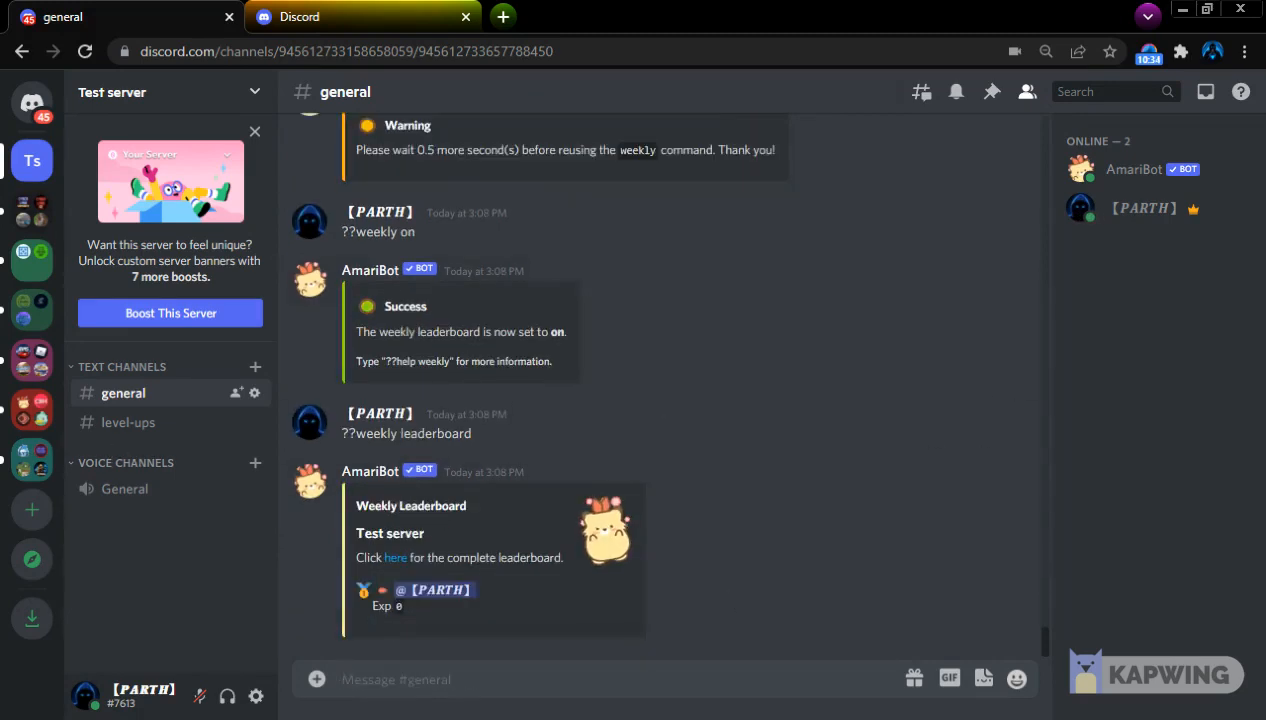
# Request the weekly winners by sending ??weekly winners and read the bot's reply
pyautogui.scroll(4, 490, 585)
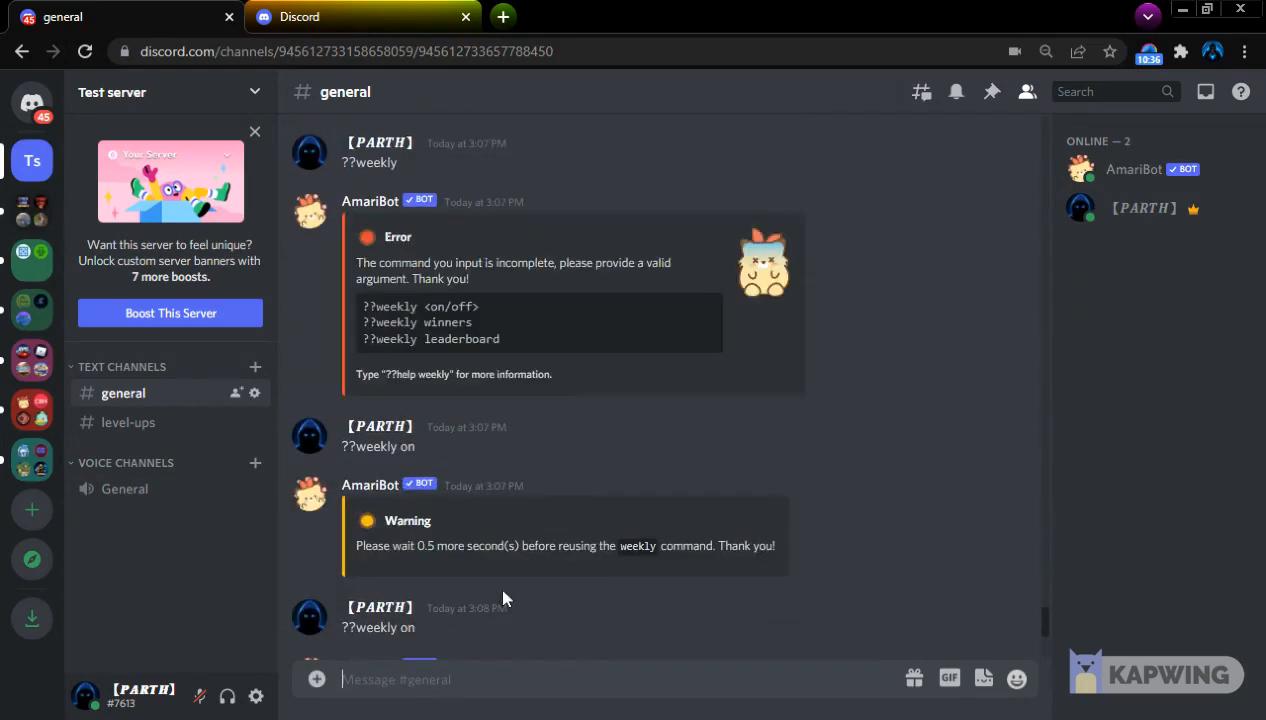
pyautogui.write('??weekly')
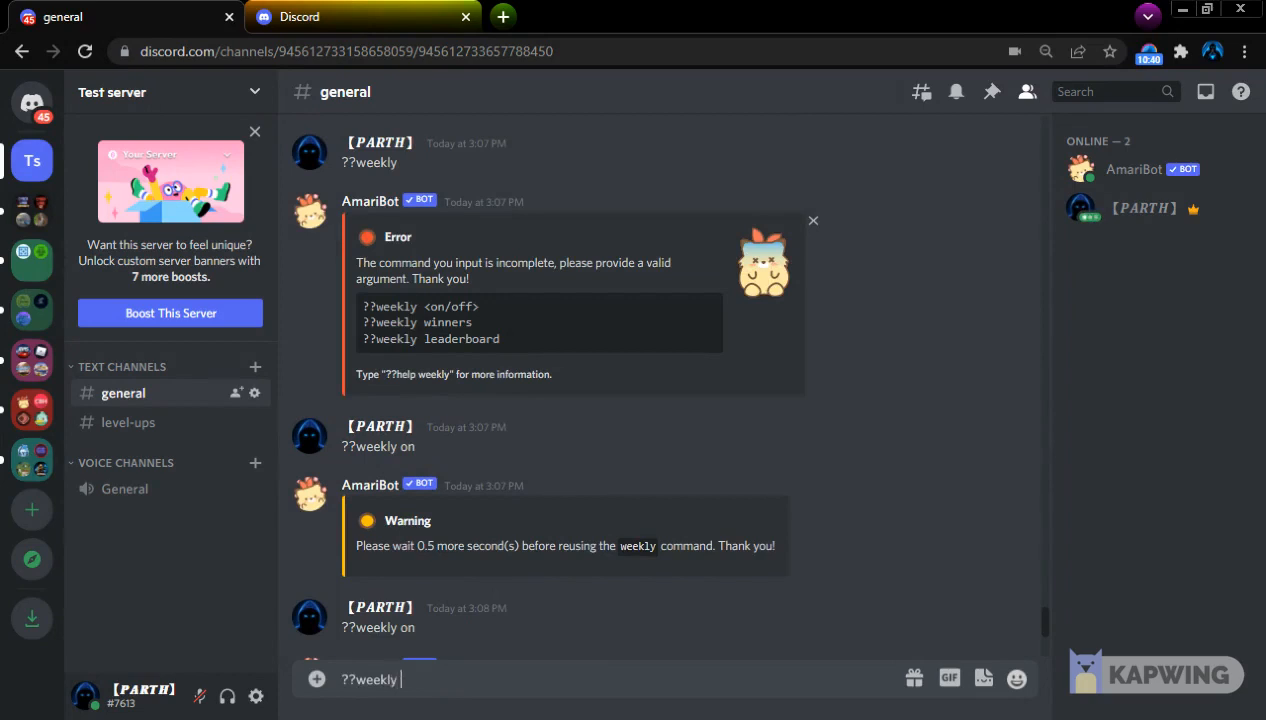
pyautogui.write(' winners')
pyautogui.press('Return')
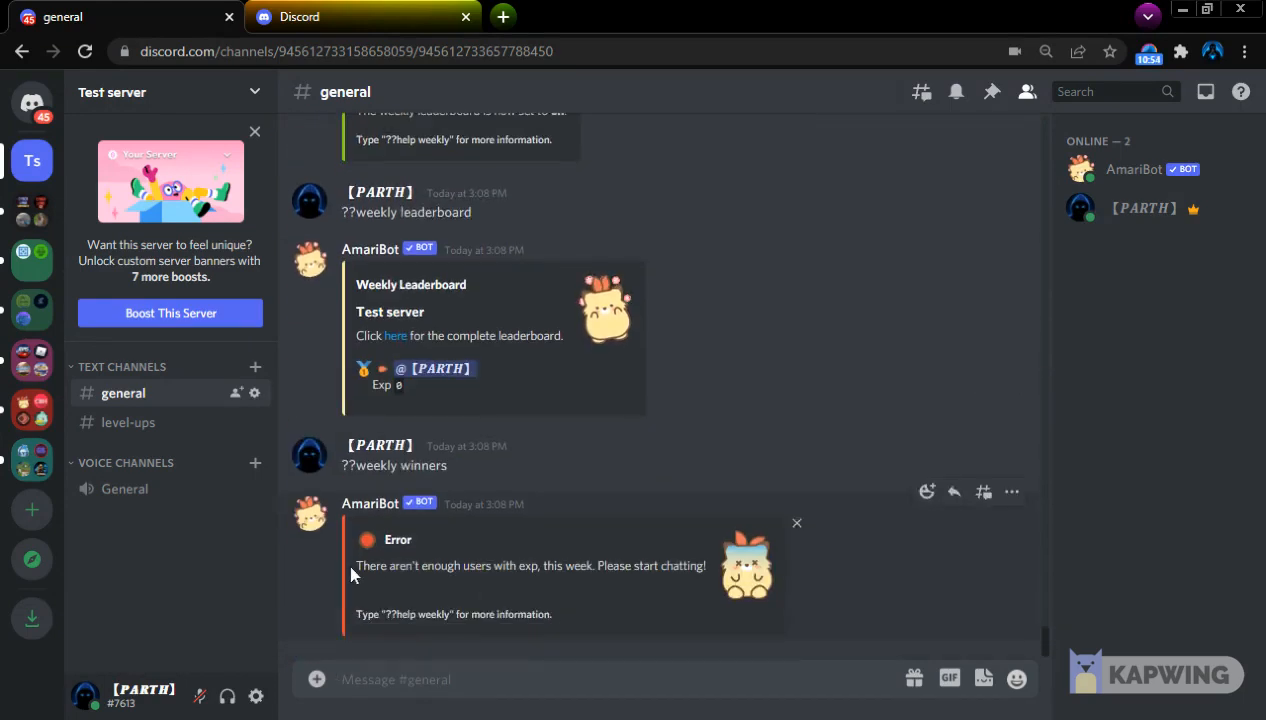
pyautogui.moveTo(346, 560); pyautogui.dragTo(720, 655)
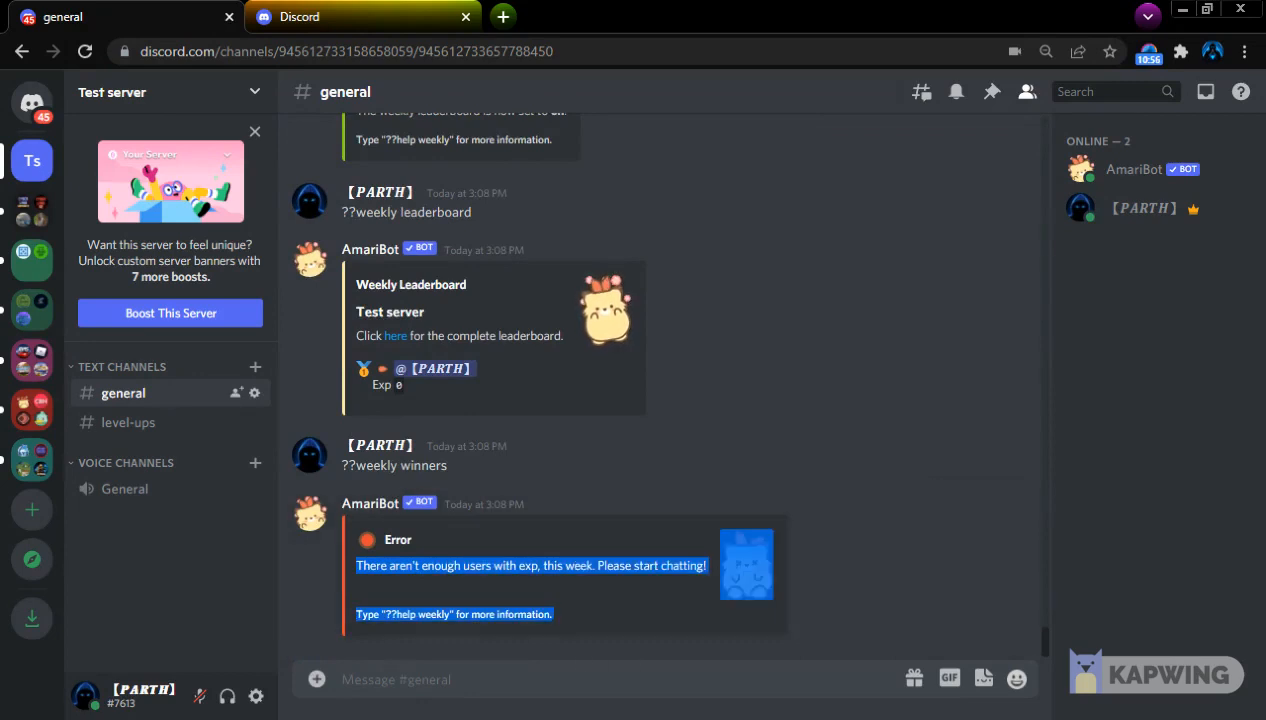
pyautogui.click(660, 680)
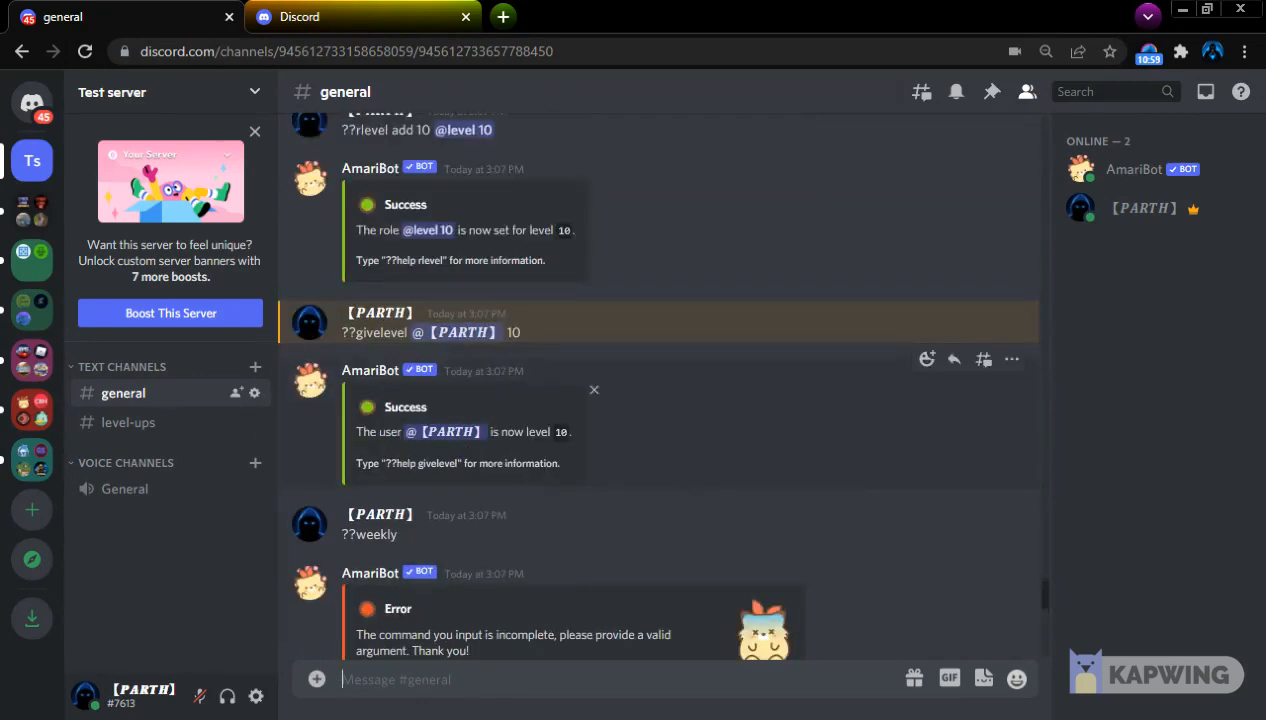
# Return to AmariBot's help message and examine the donor commands alongside the general and admin command lists
pyautogui.scroll(10, 530, 502)
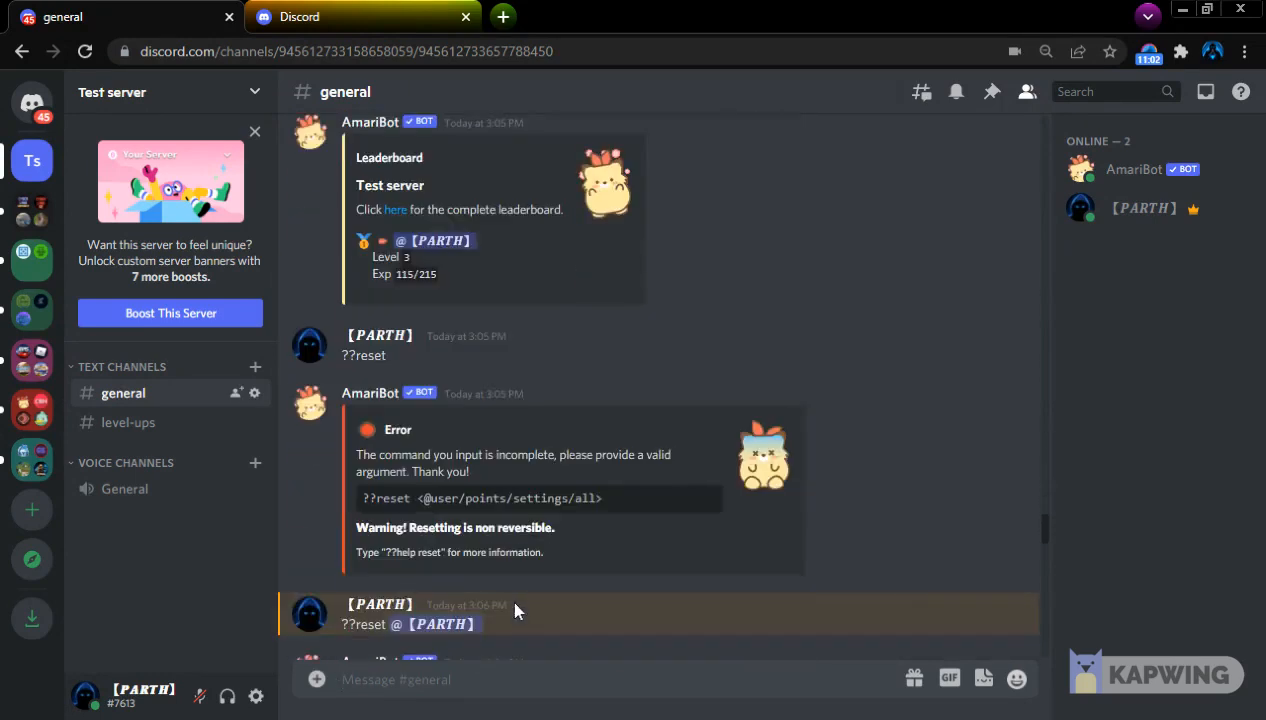
pyautogui.scroll(10, 520, 595)
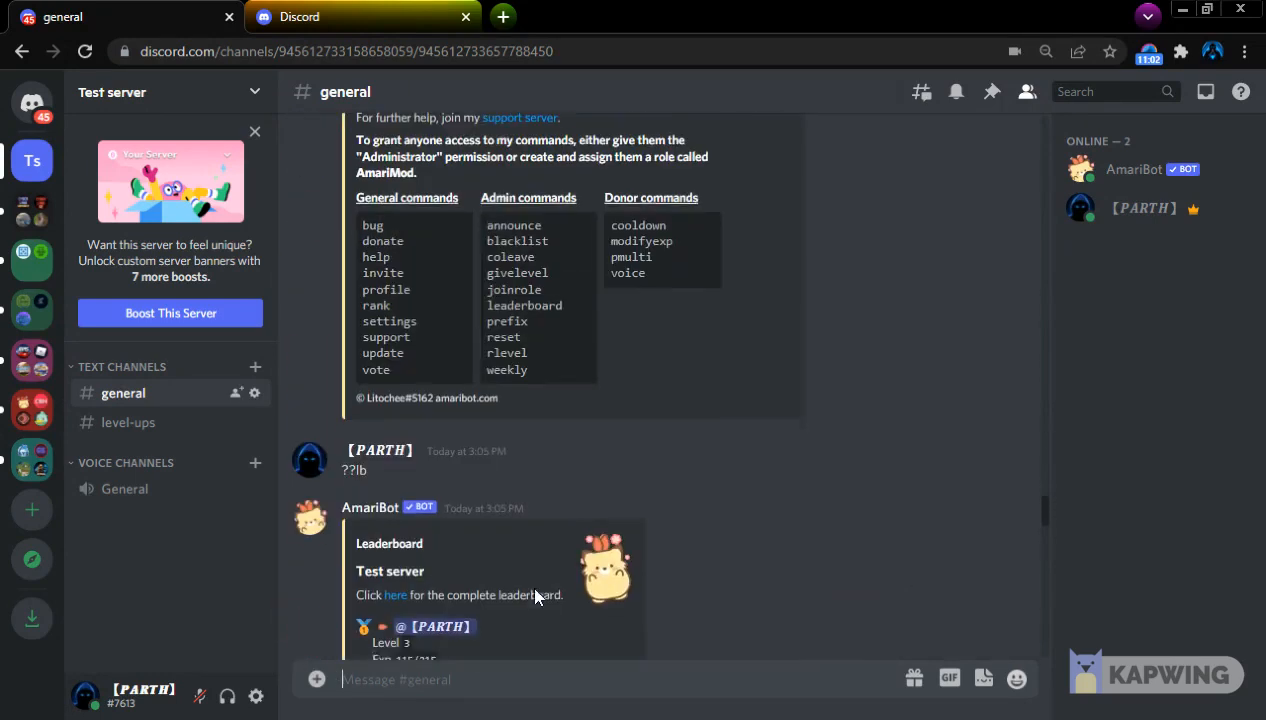
pyautogui.moveTo(602, 209); pyautogui.dragTo(674, 263)
pyautogui.click(607, 214)
pyautogui.moveTo(642, 190); pyautogui.dragTo(679, 230)
pyautogui.scroll(4, 679, 308)
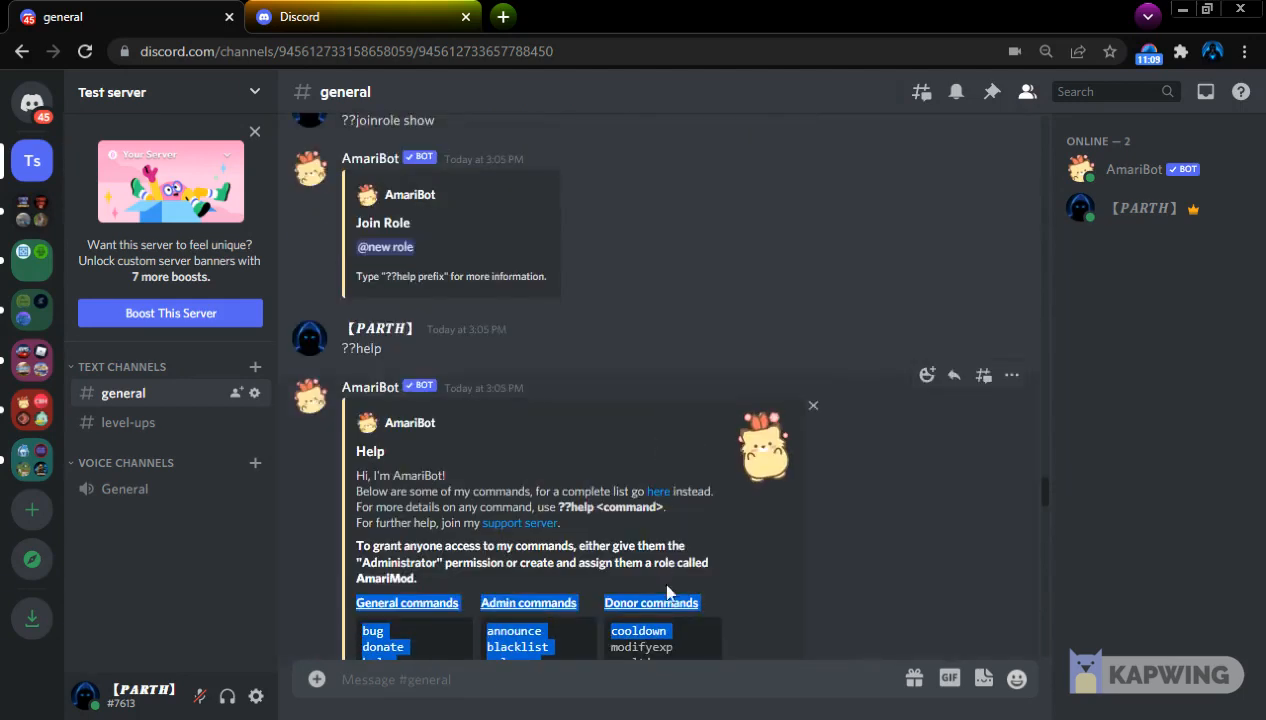
pyautogui.click(629, 625)
pyautogui.scroll(-3, 629, 625)
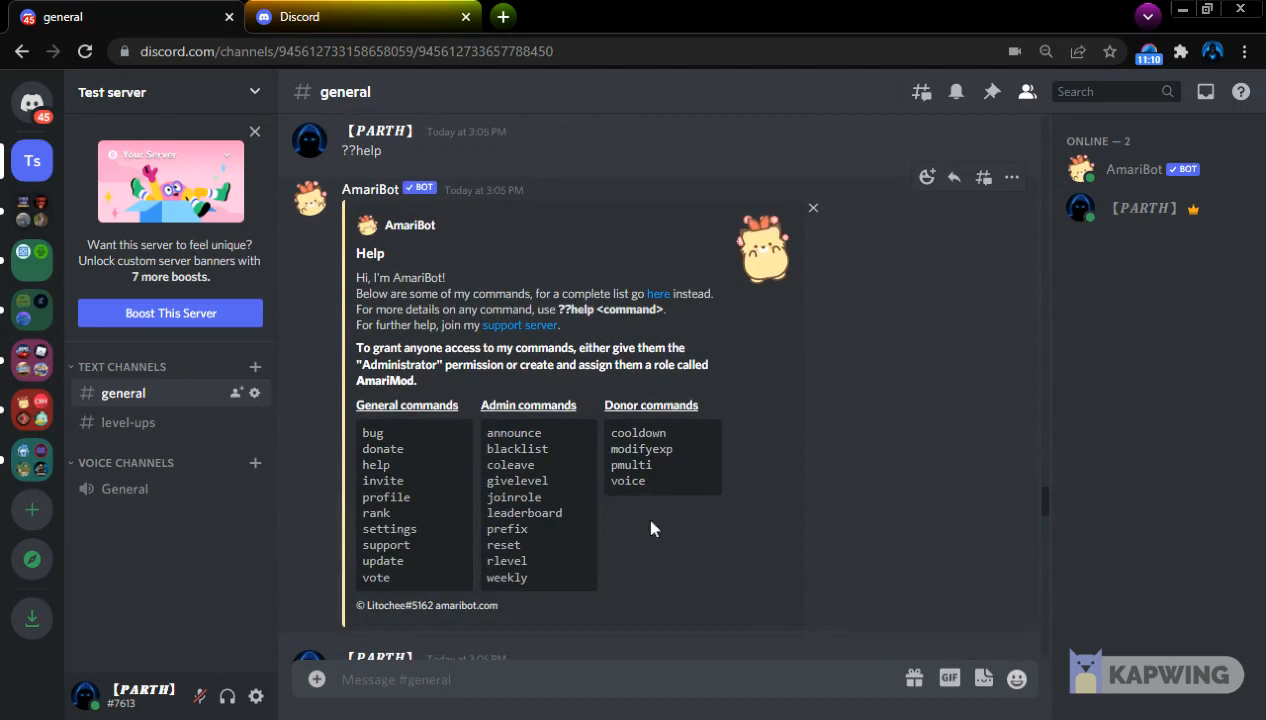
pyautogui.moveTo(645, 475); pyautogui.dragTo(356, 404)
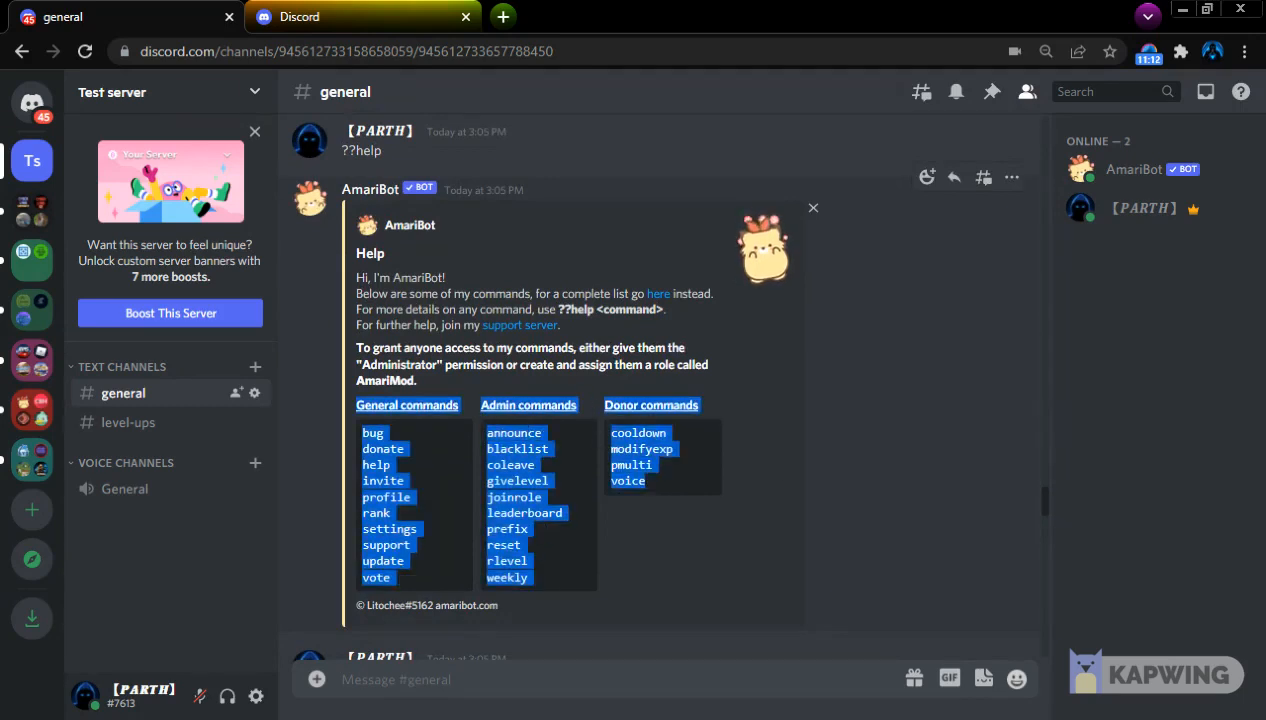